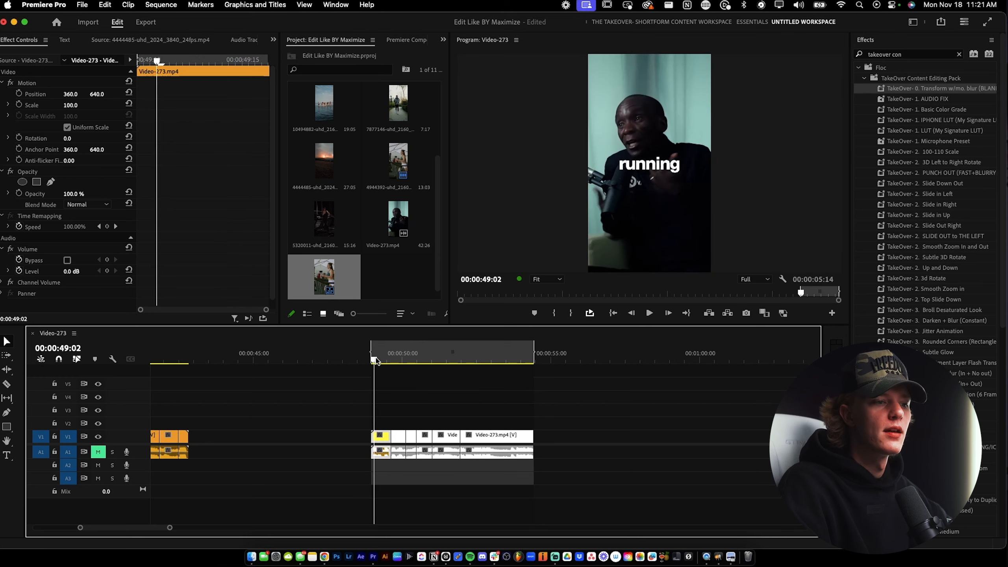
Show the transcript view of the Video-273 sequence.
left_click(448, 403)
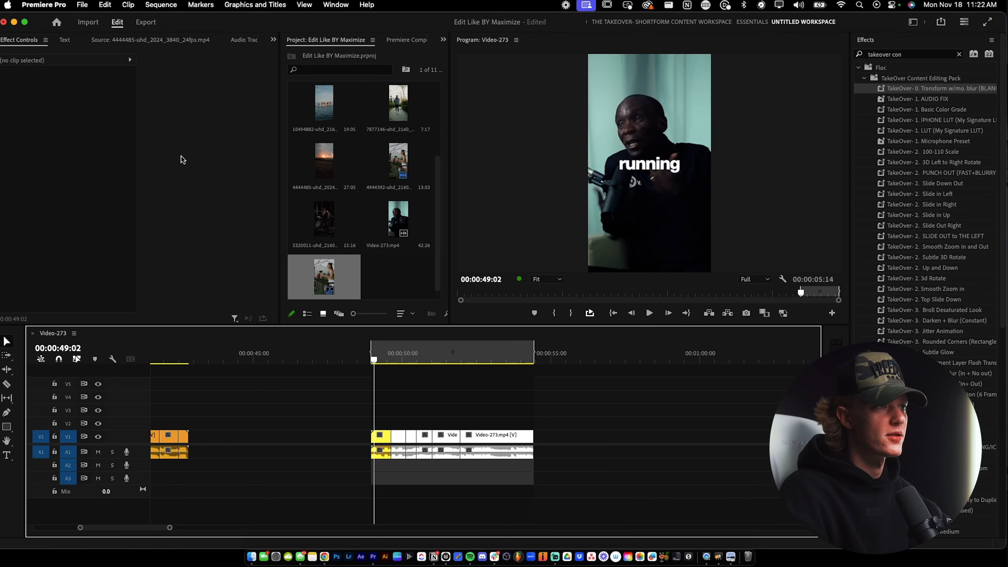
left_click(63, 40)
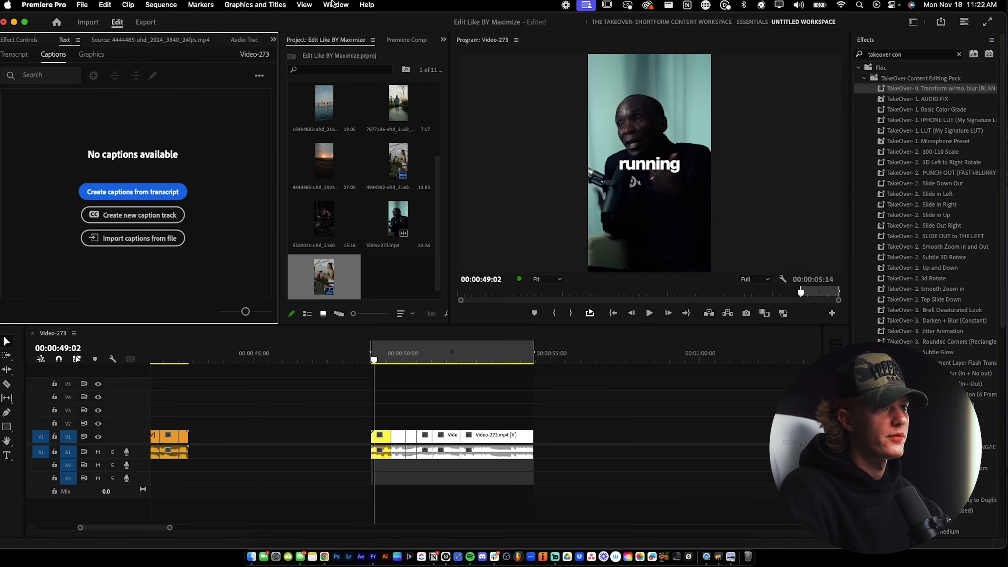
left_click(334, 4)
left_click(219, 238)
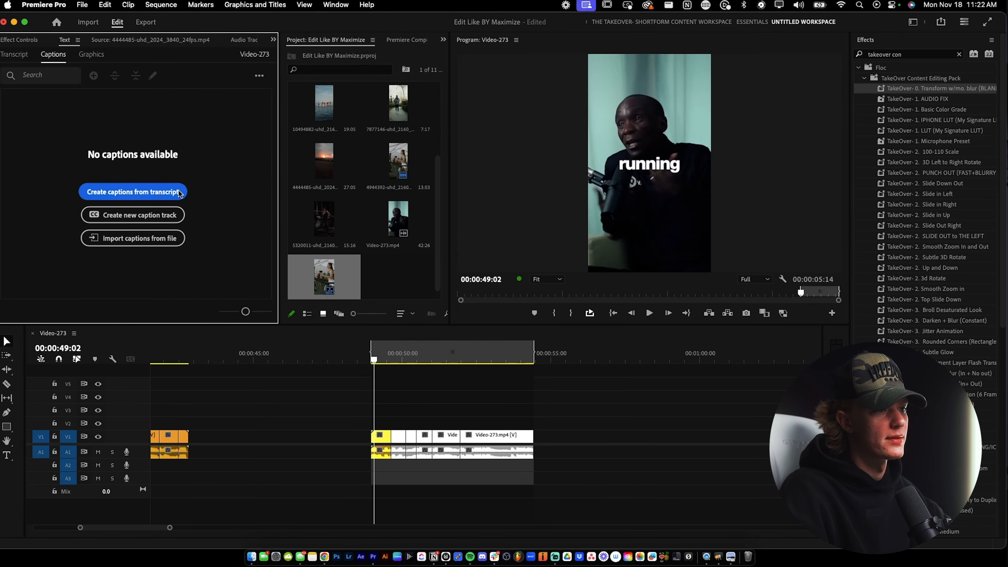
left_click(25, 22)
left_click(16, 56)
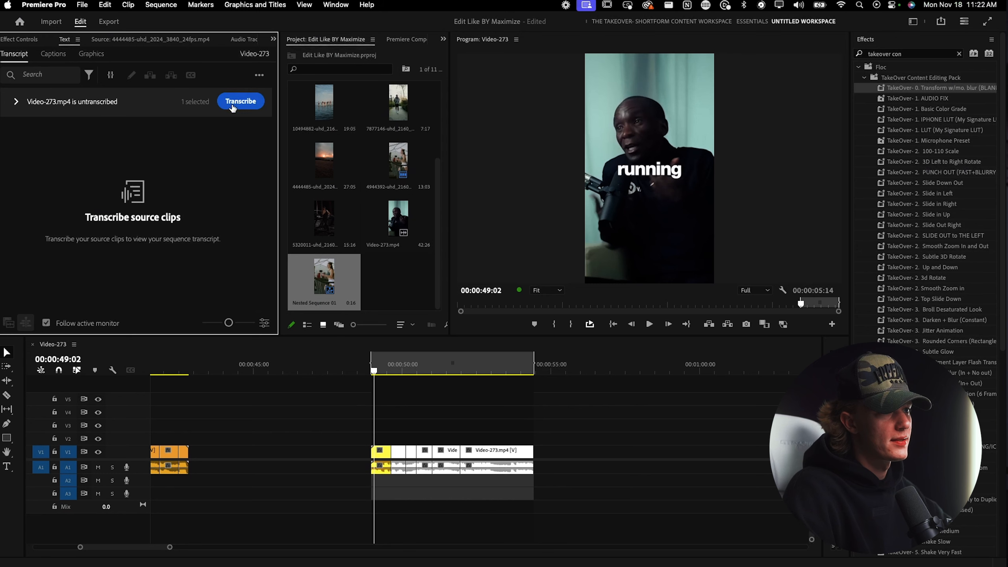
Generate a static English transcript of the Mix audio with separate speakers, limited to the in-to-out range.
left_click(257, 76)
left_click(243, 143)
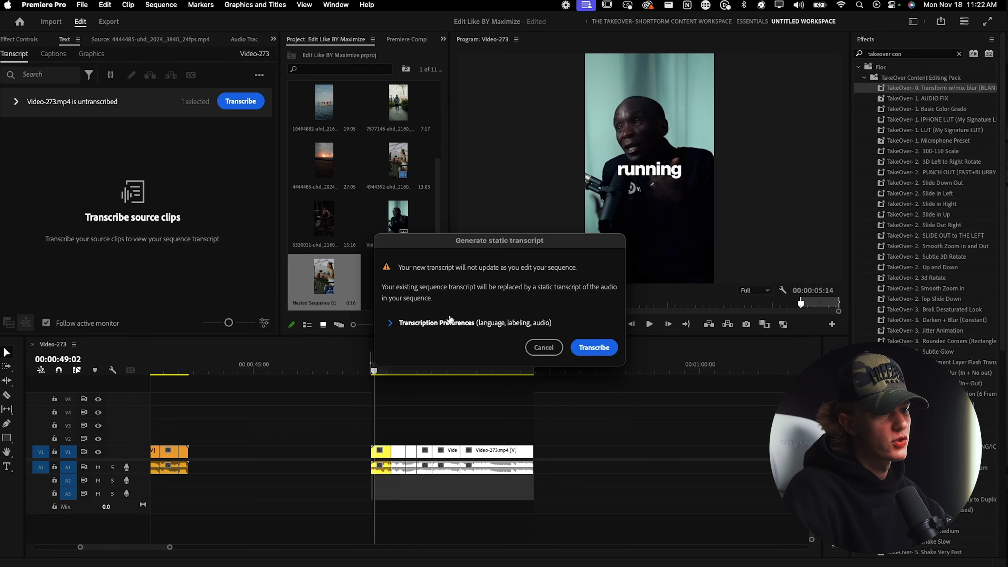
left_click(451, 322)
left_click_drag(350, 89, 144, 92)
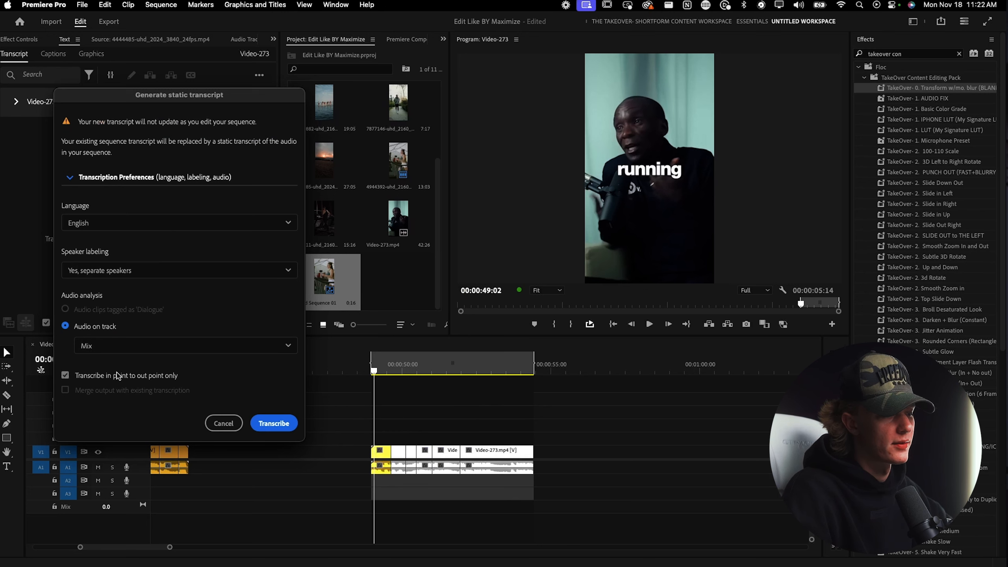
left_click(272, 423)
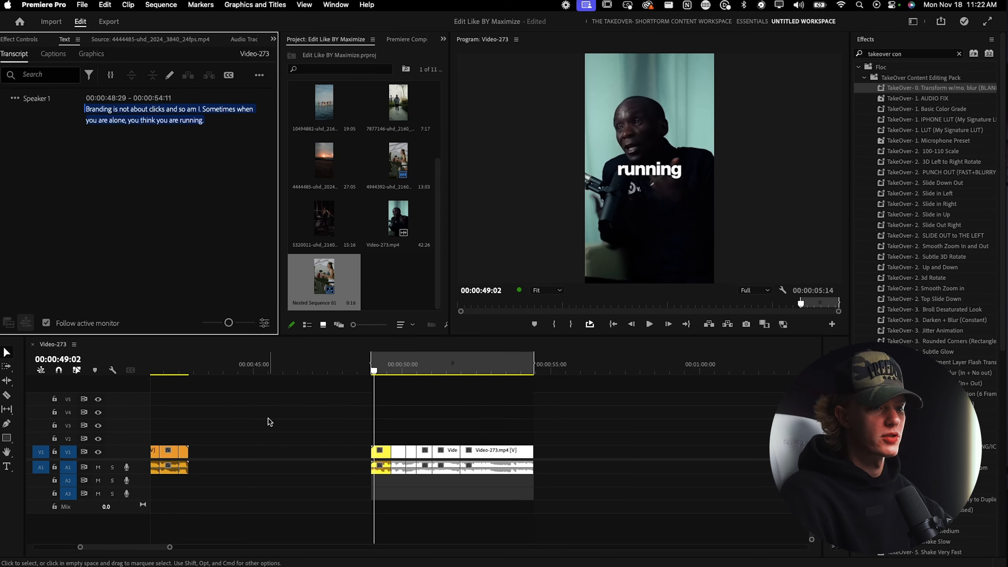
Correct the transcript's opening words to read "Running is not about the legs".
double_click(106, 109)
key("BackSpace")
key("BackSpace")
key("BackSpace")
key("BackSpace")
key("BackSpace")
key("BackSpace")
key("BackSpace")
key("BackSpace")
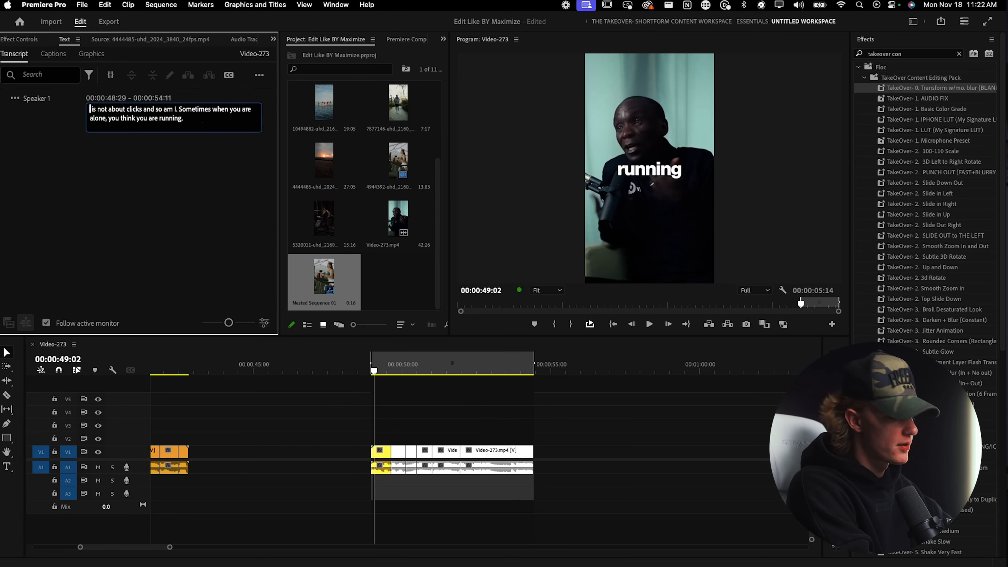
type("Running")
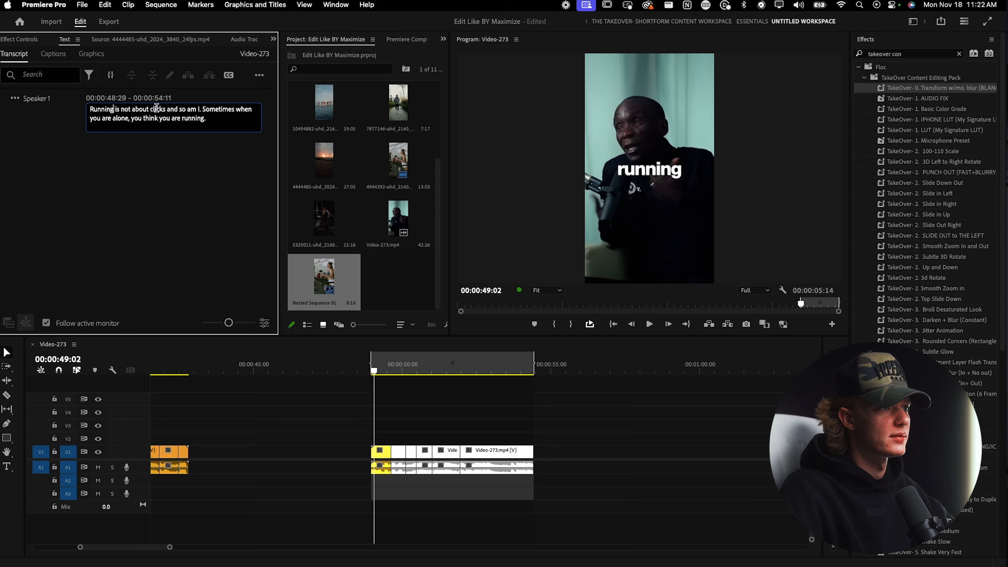
type("the legs")
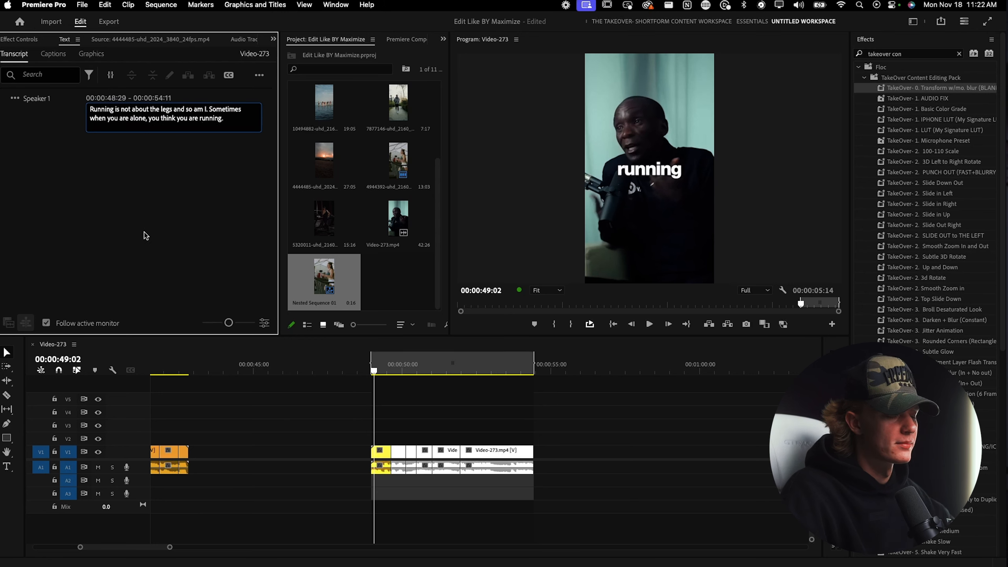
left_click(145, 234)
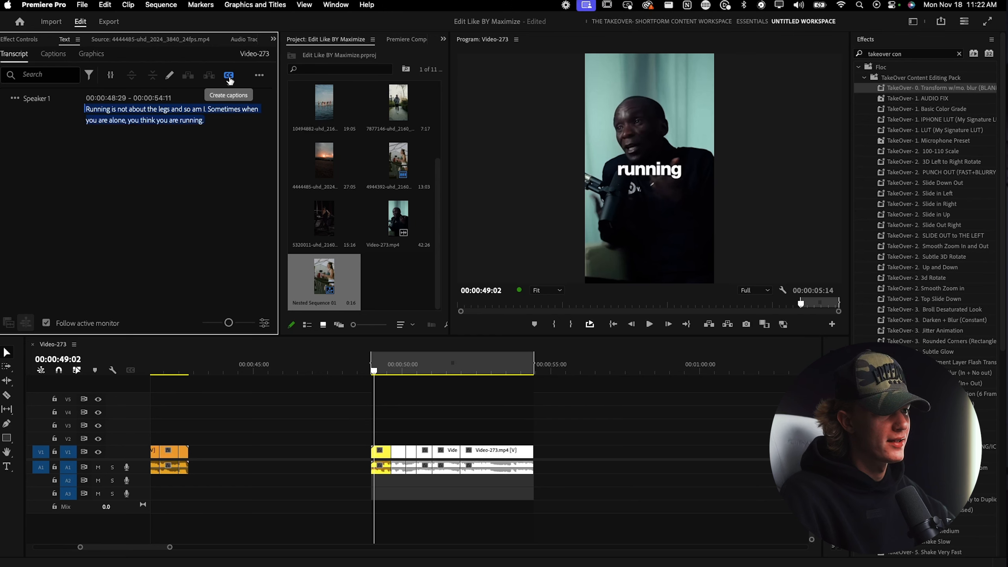
Create captions from the transcript with the Subtitle default preset, maximum length 7 characters, minimum duration 1.2 seconds and gap of 0 frames.
left_click(230, 77)
left_click(411, 312)
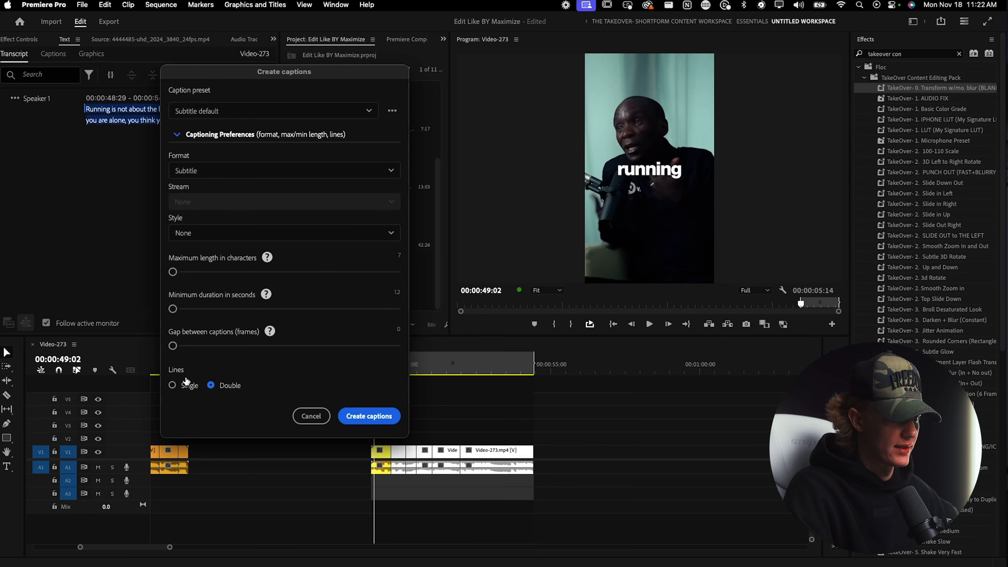
left_click(369, 416)
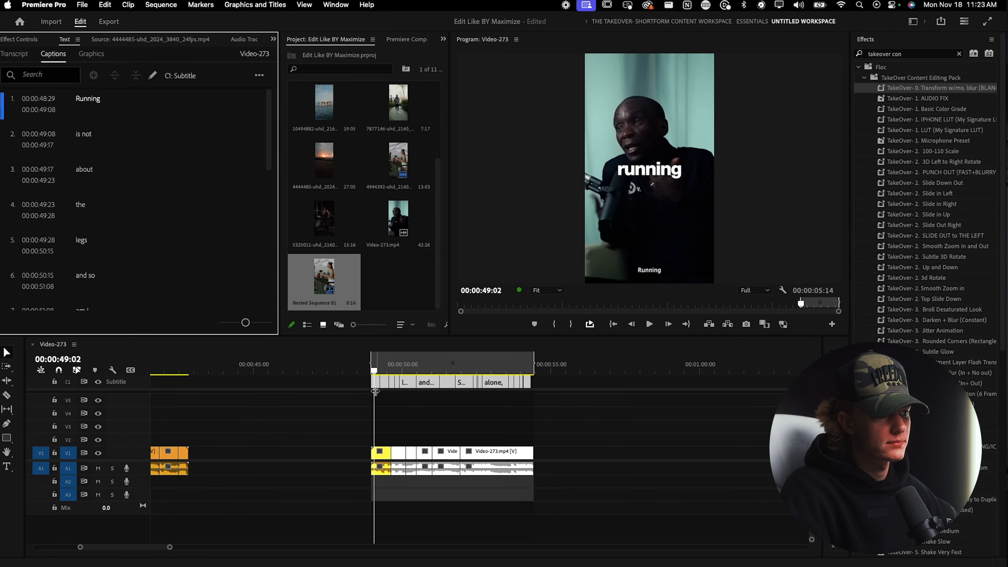
Move the boundary between the "is not" and "about" captions to 00:00:49:19.
scroll(378, 410, "up", 5)
key("space")
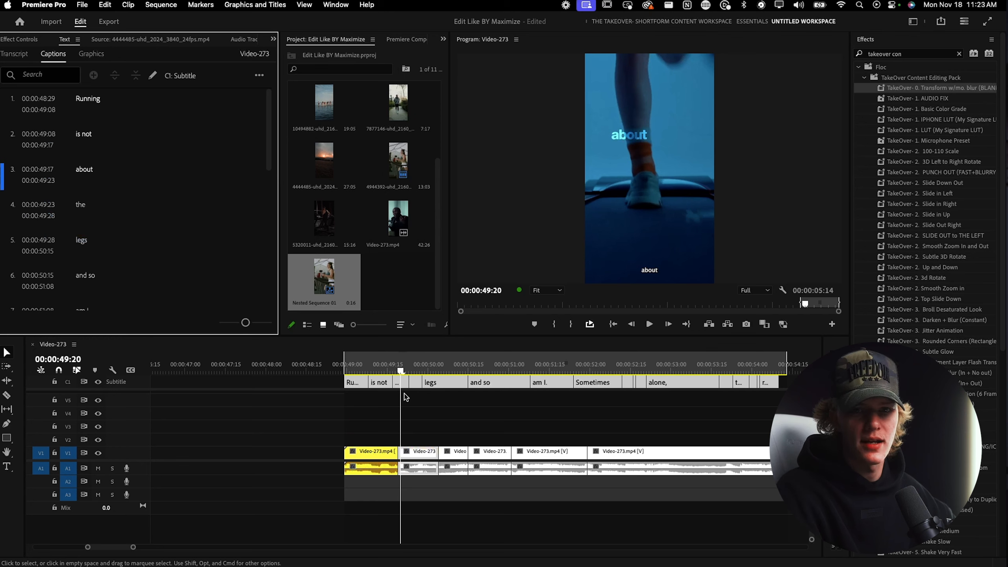
scroll(405, 397, "up", 2)
left_click_drag(395, 383, 425, 382)
Play the sequence from the first caption through "legs" to check the caption timing and wording against the speech.
left_click(353, 368)
scroll(370, 401, "up", 3)
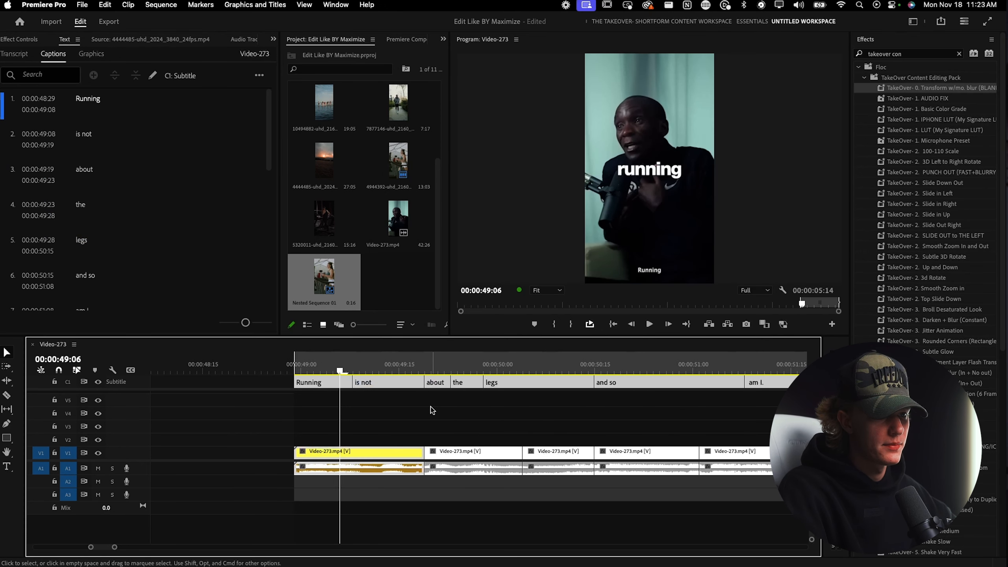
key("space")
key("space")
scroll(417, 408, "right", 2)
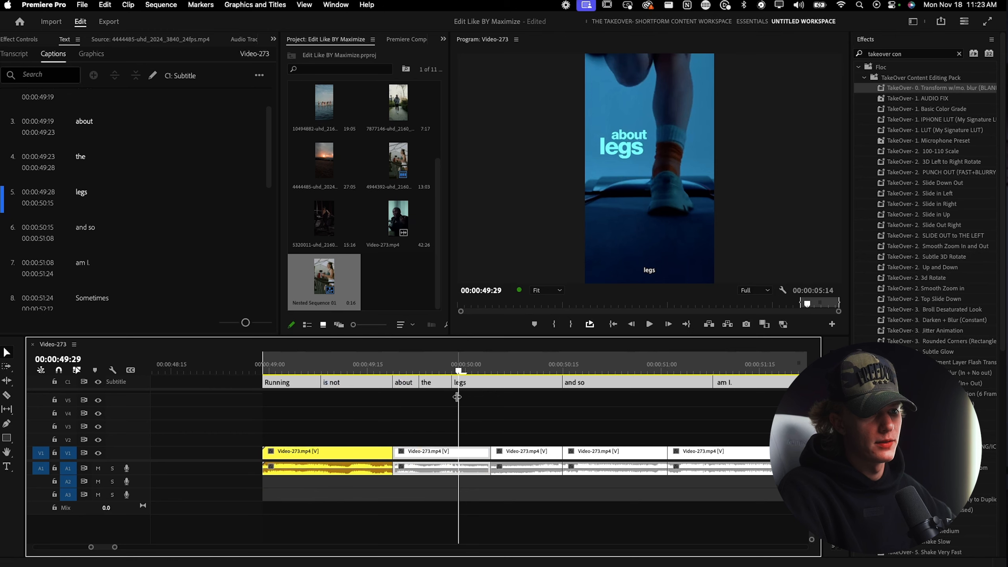
scroll(458, 397, "right", 4)
key("space")
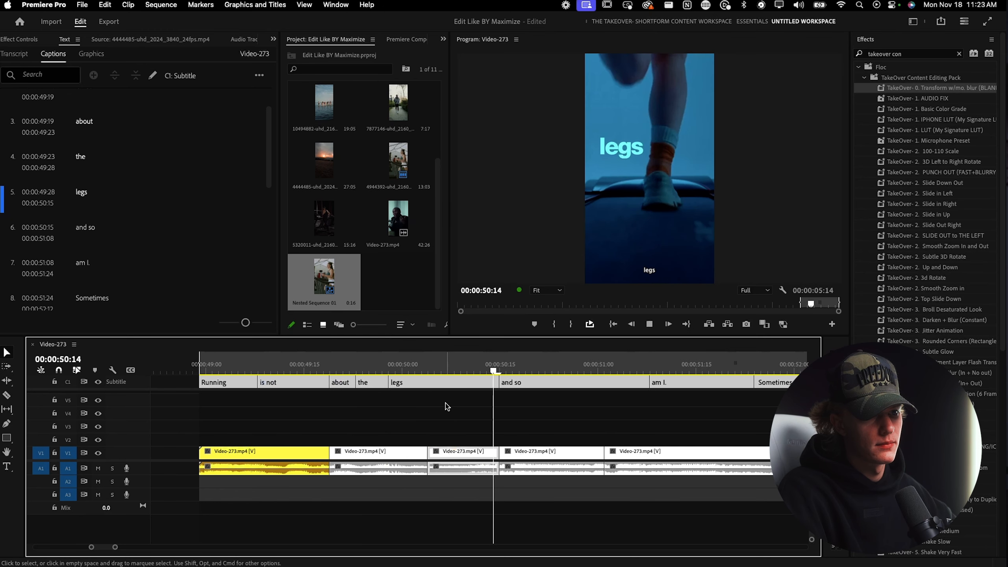
key("space")
Correct the misheard "and so" and "am I." captions so they read "running", "about" and "mind".
scroll(443, 408, "right", 3)
left_click(509, 384)
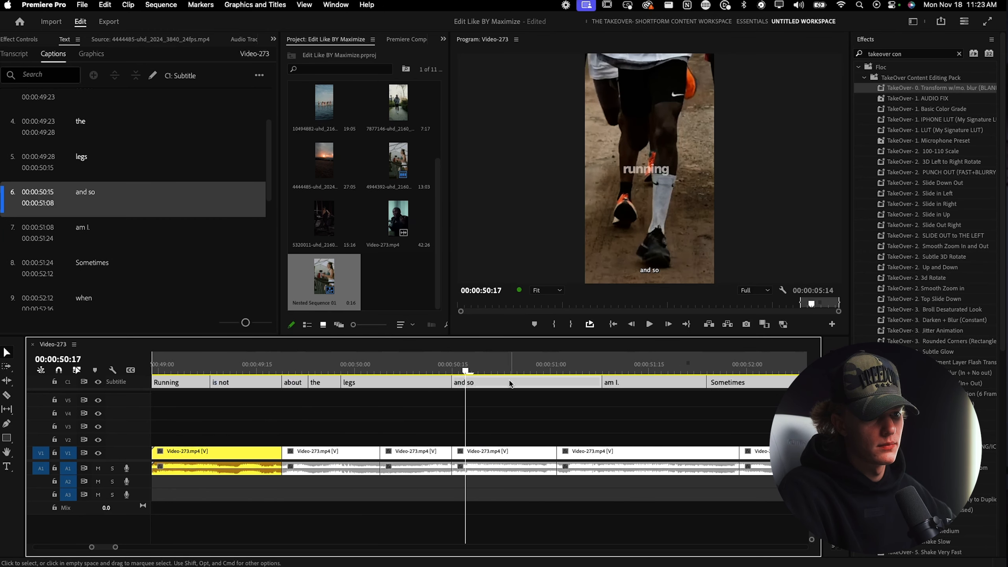
key("t")
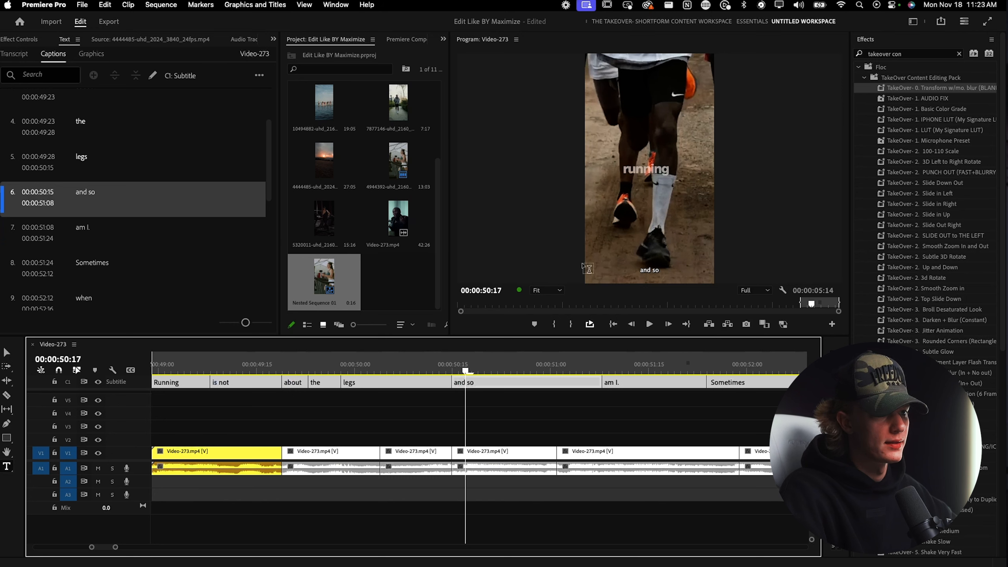
left_click(651, 269)
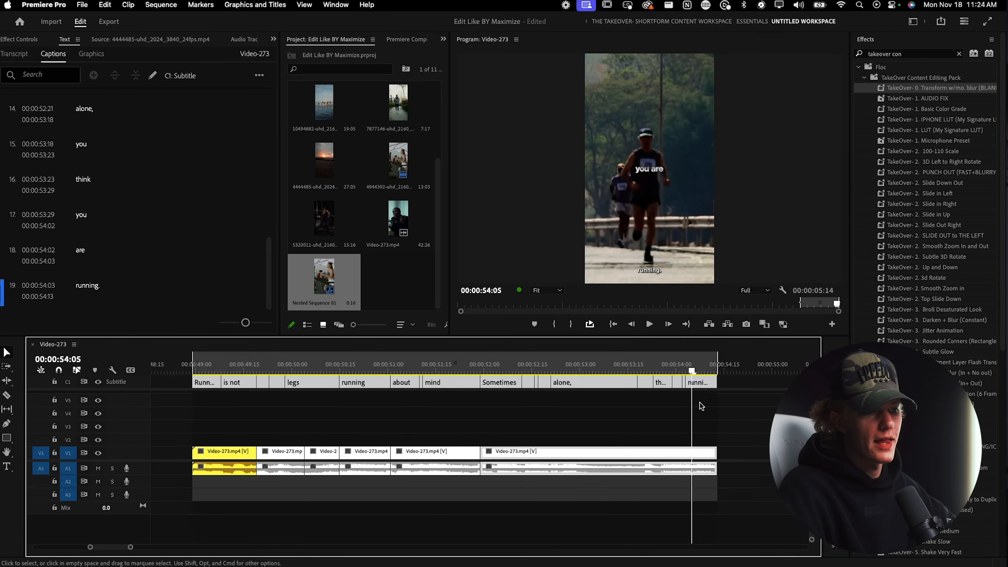
Select all captions on the subtitle track and set their alignment zone to the centre of the frame in Essential Graphics.
key("minus")
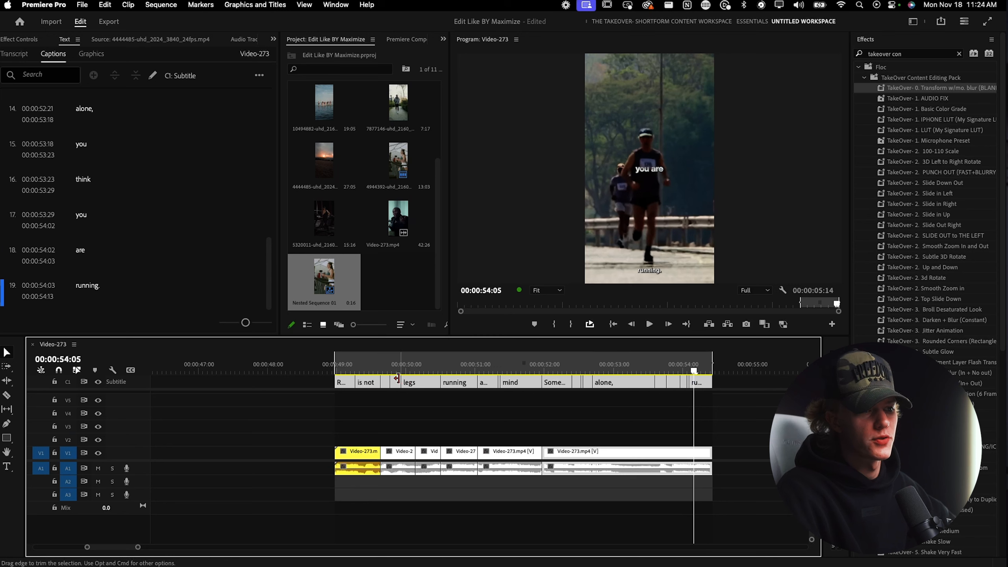
left_click(376, 372)
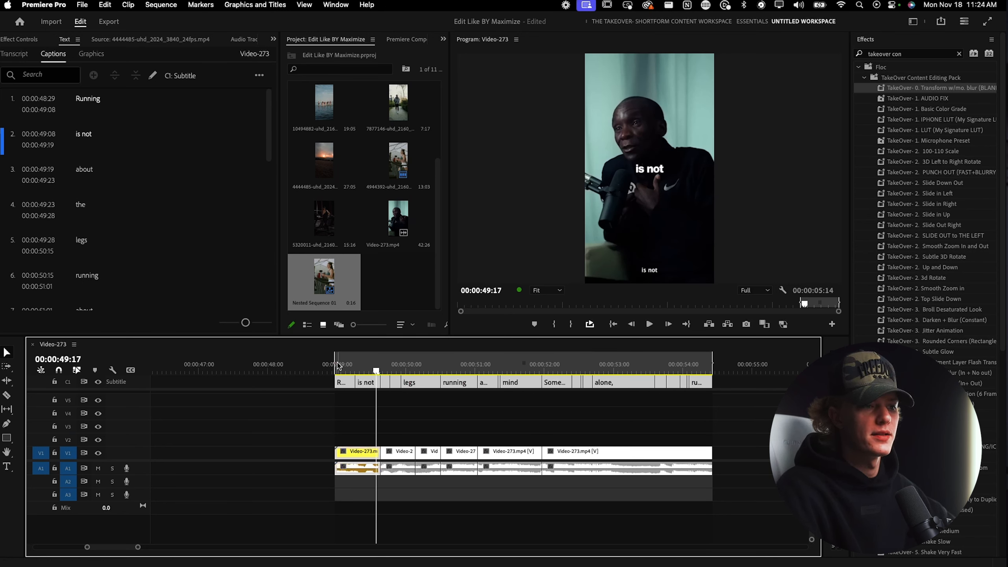
left_click(346, 371)
left_click_drag(742, 384, 331, 381)
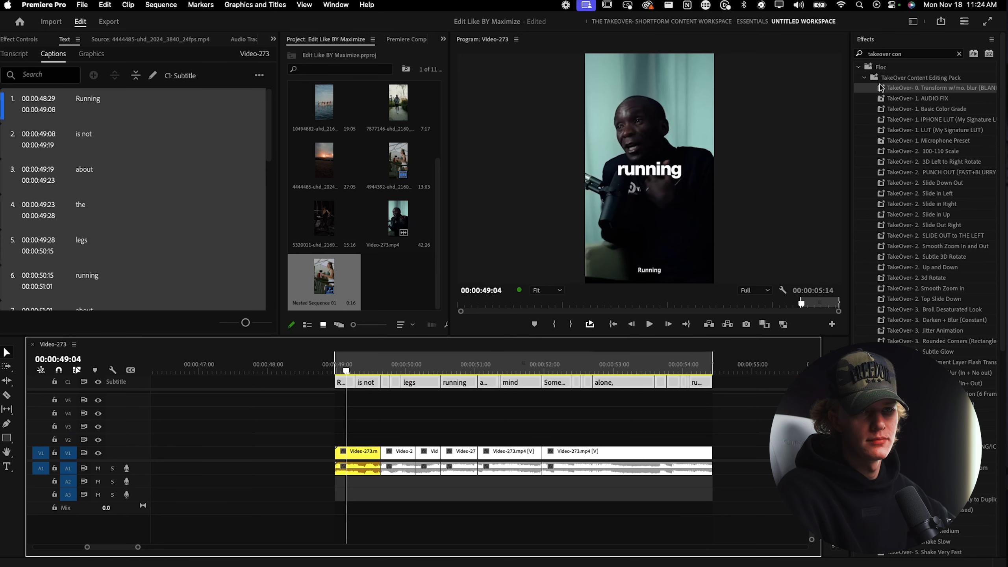
left_click(871, 42)
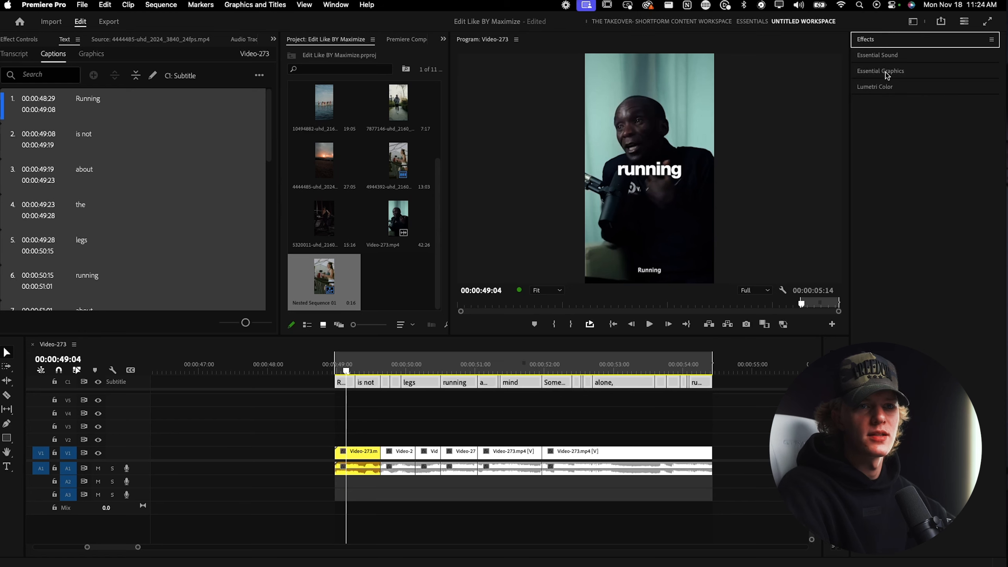
left_click(893, 71)
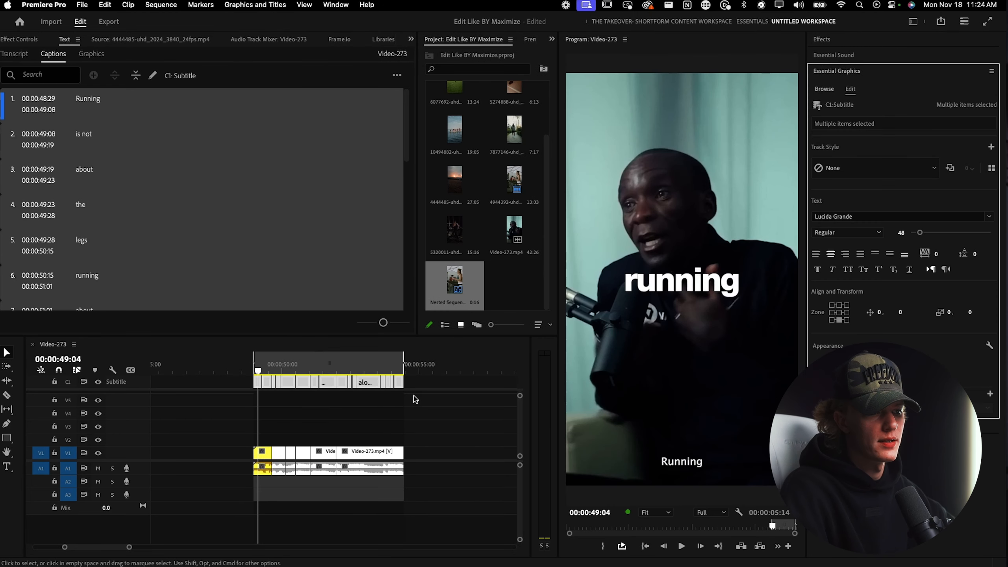
left_click(431, 387)
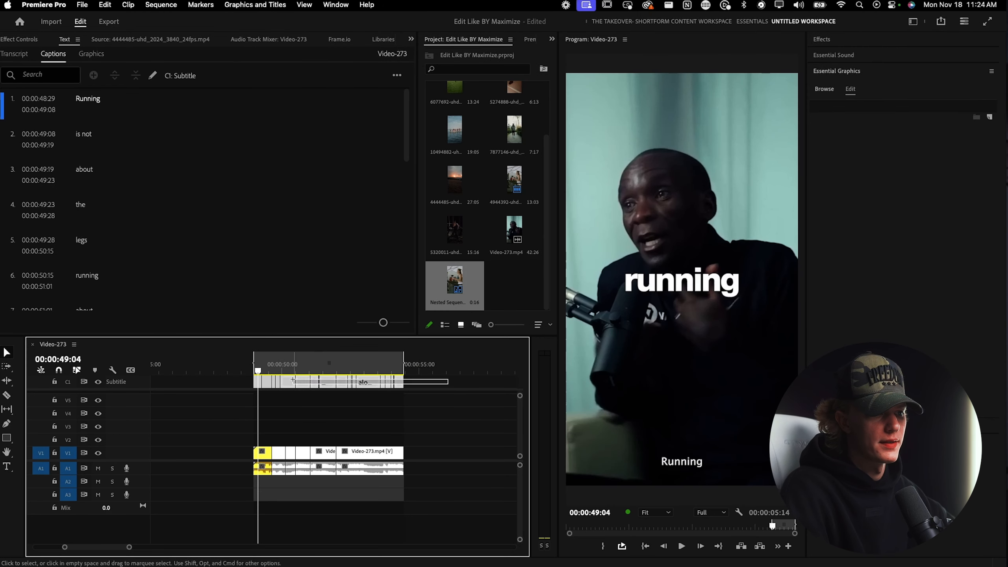
left_click_drag(237, 387, 329, 387)
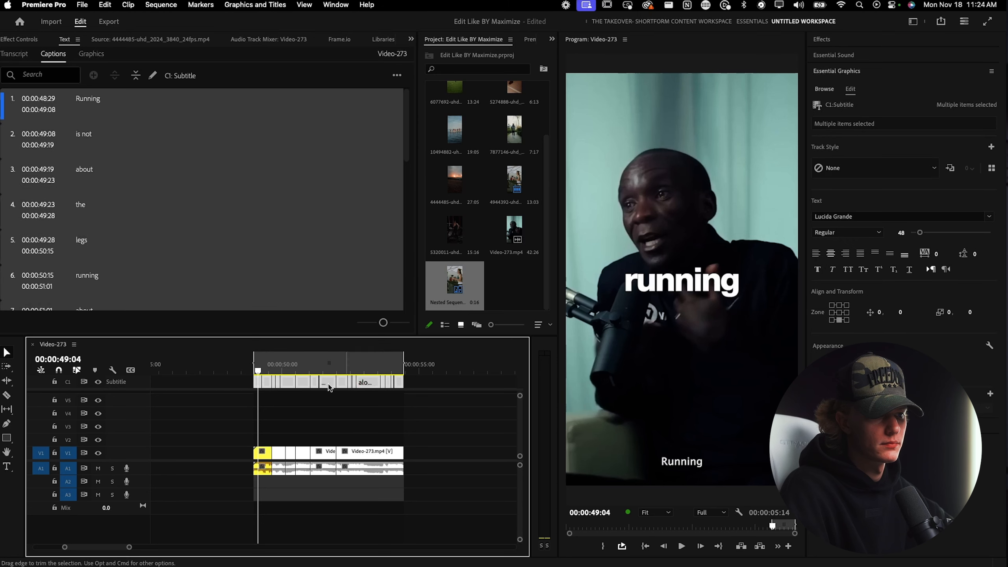
left_click(839, 313)
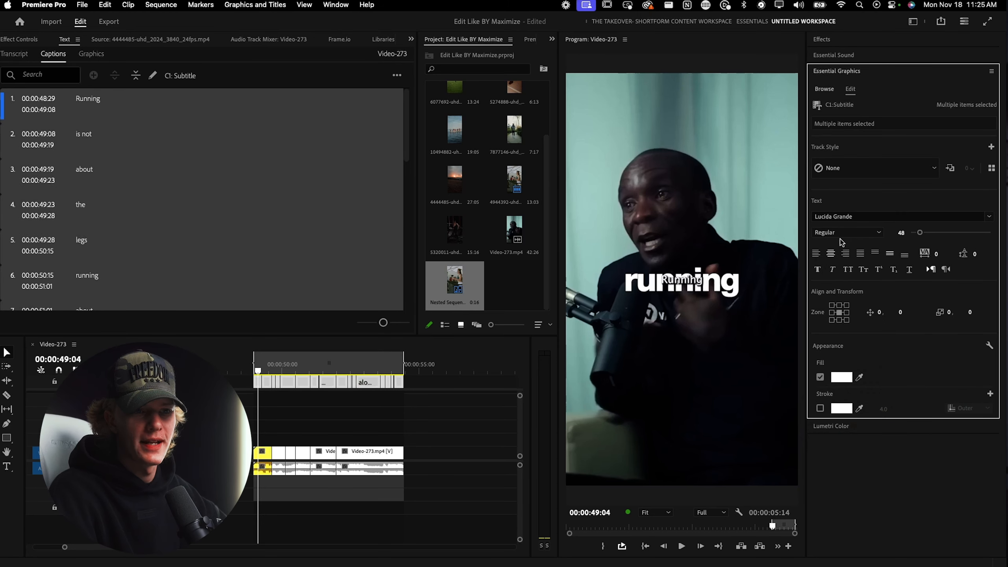
Change the font of all selected captions to FranklinGothic URW Heavy.
left_click(861, 217)
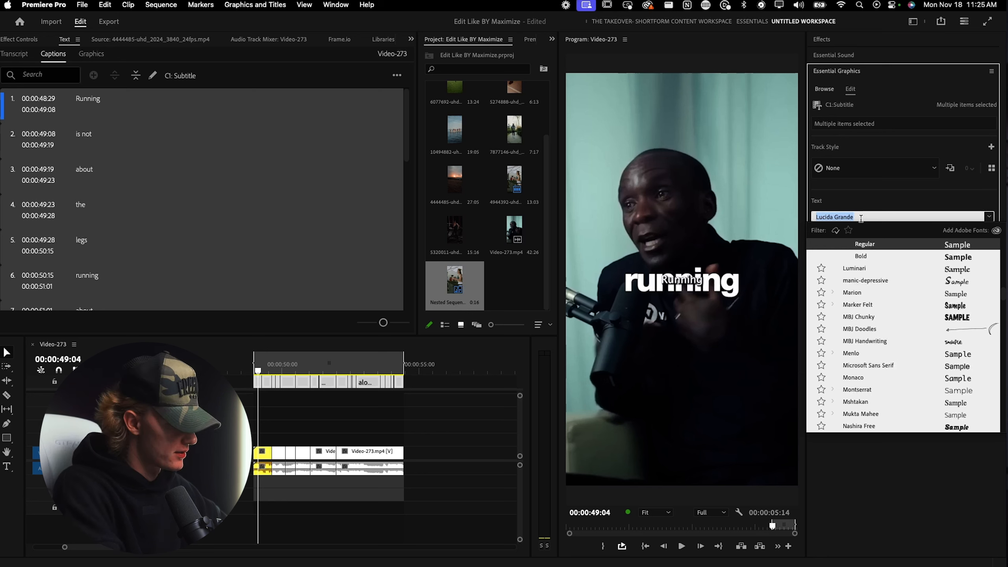
key("BackSpace")
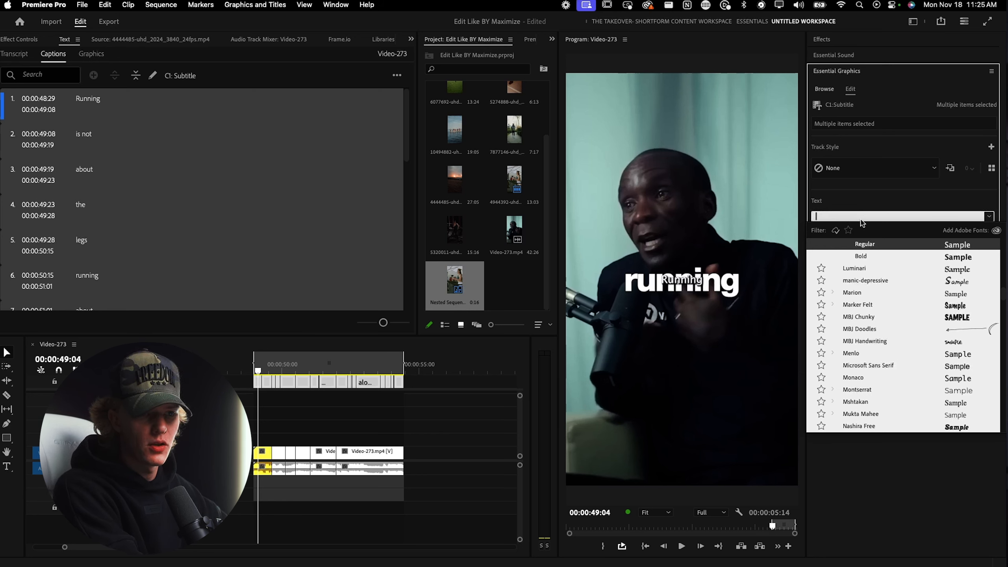
type("franklin")
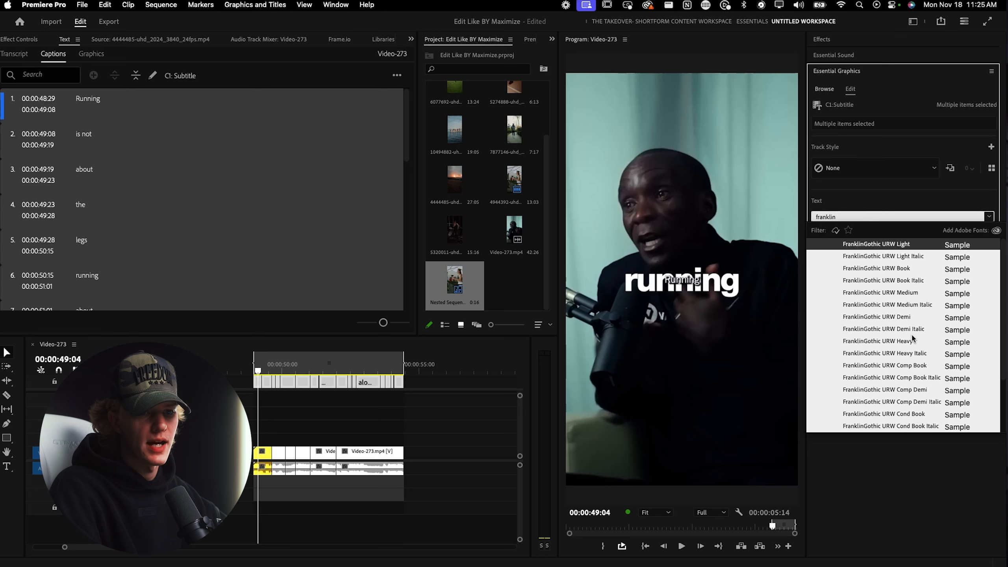
left_click(906, 343)
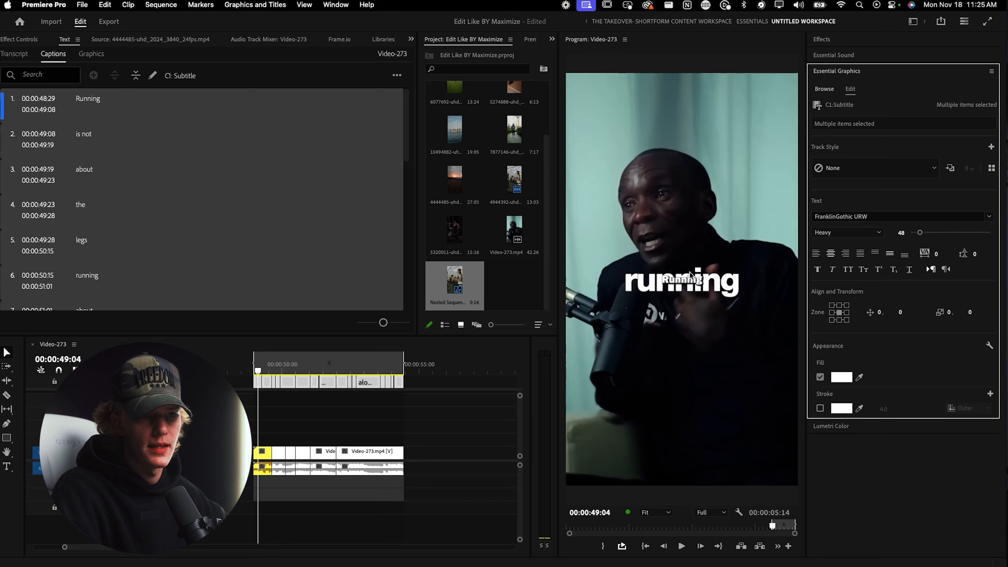
Rewrite the first caption in lowercase as "running".
double_click(691, 275)
type("running")
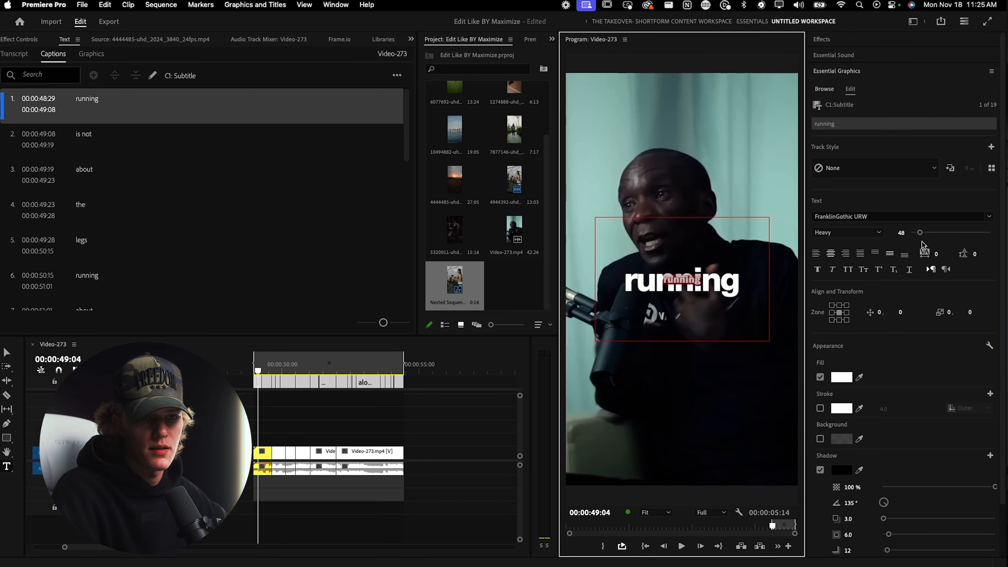
Set the first caption's font size to 155, turn off its shadow and set its vertical position to -104.
left_click_drag(920, 233, 942, 234)
left_click(820, 470)
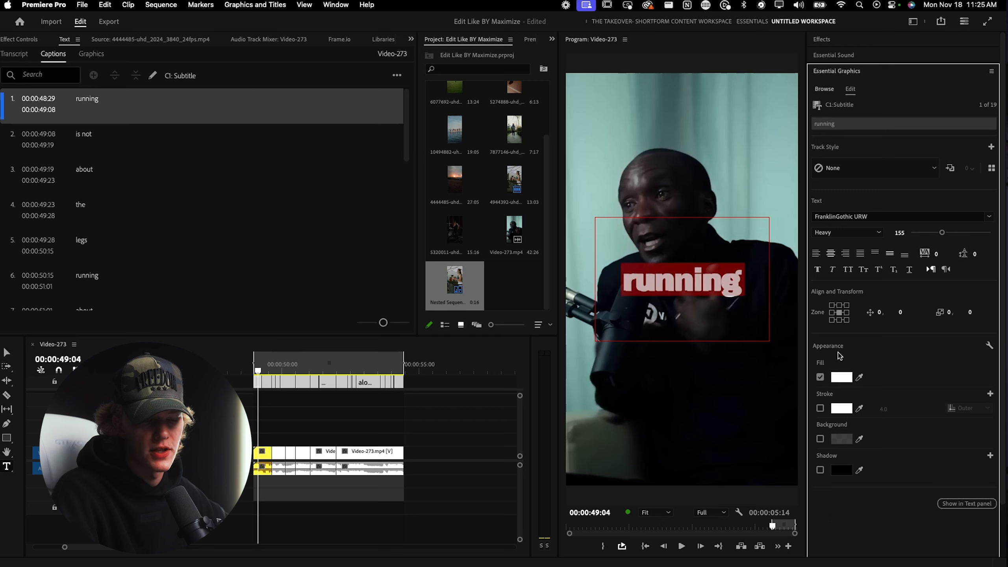
left_click_drag(899, 313, 839, 312)
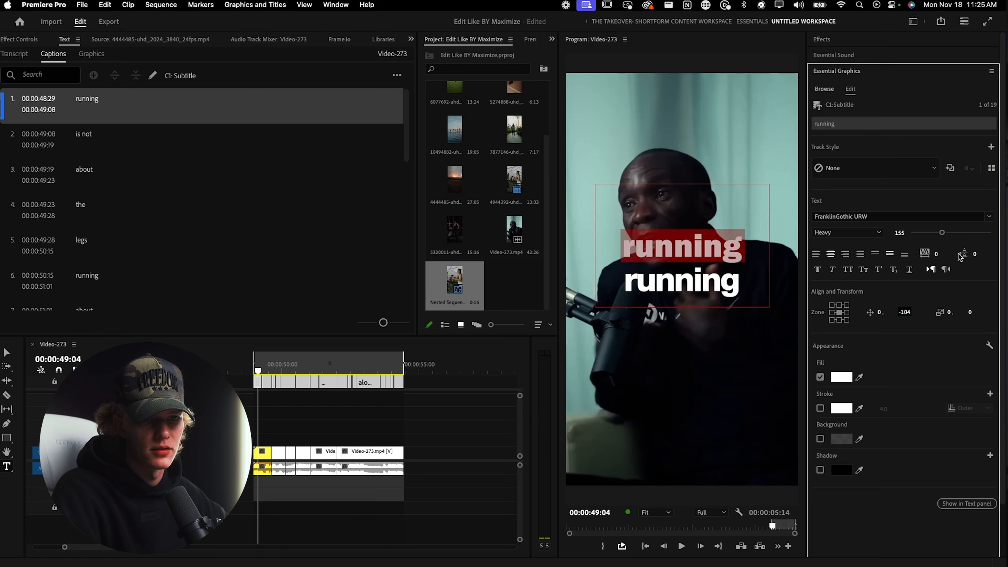
Set the first caption's tracking to -40 and lower it vertically until it lines up with the reference word "running".
left_click_drag(940, 256, 926, 256)
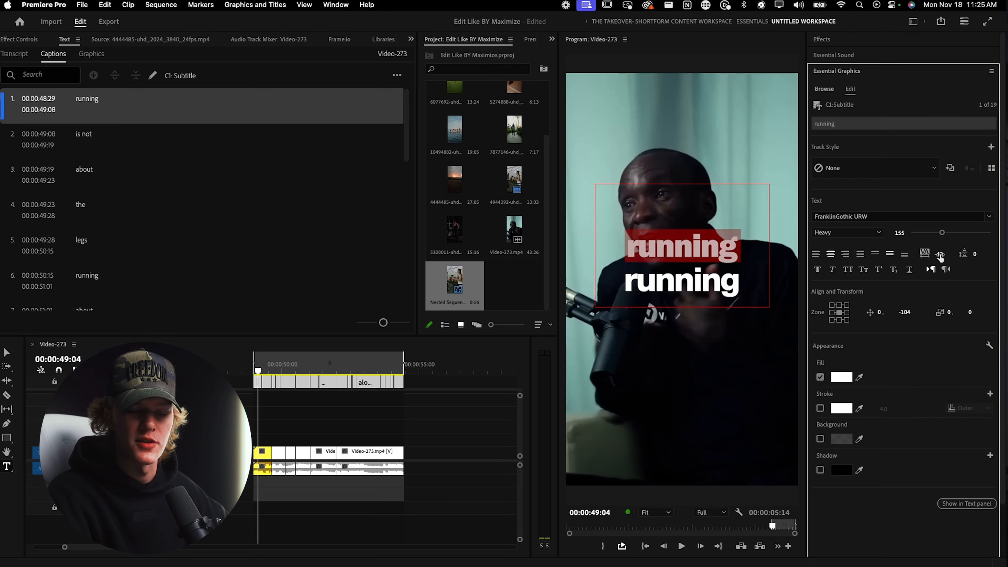
left_click(943, 254)
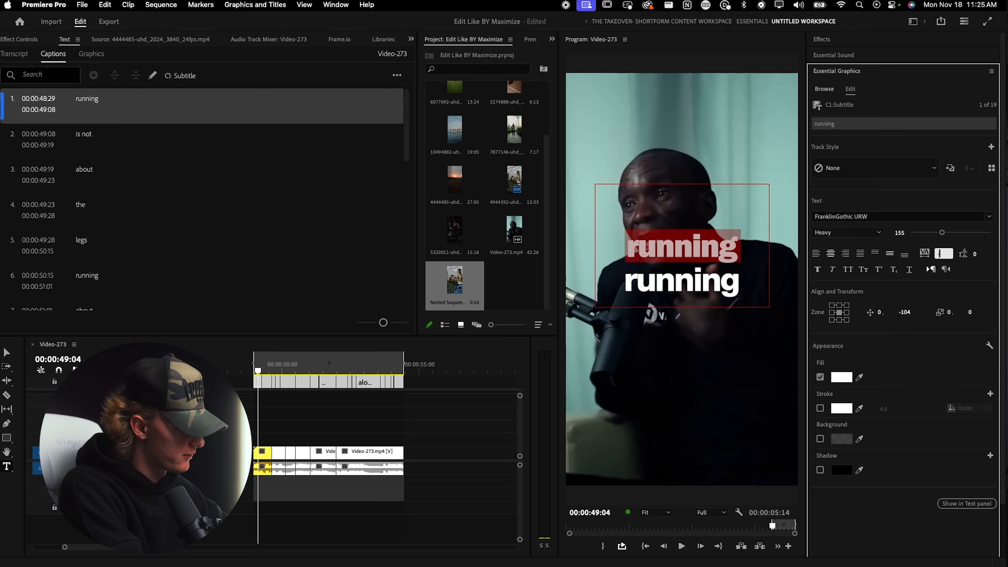
key("Return")
left_click(700, 247)
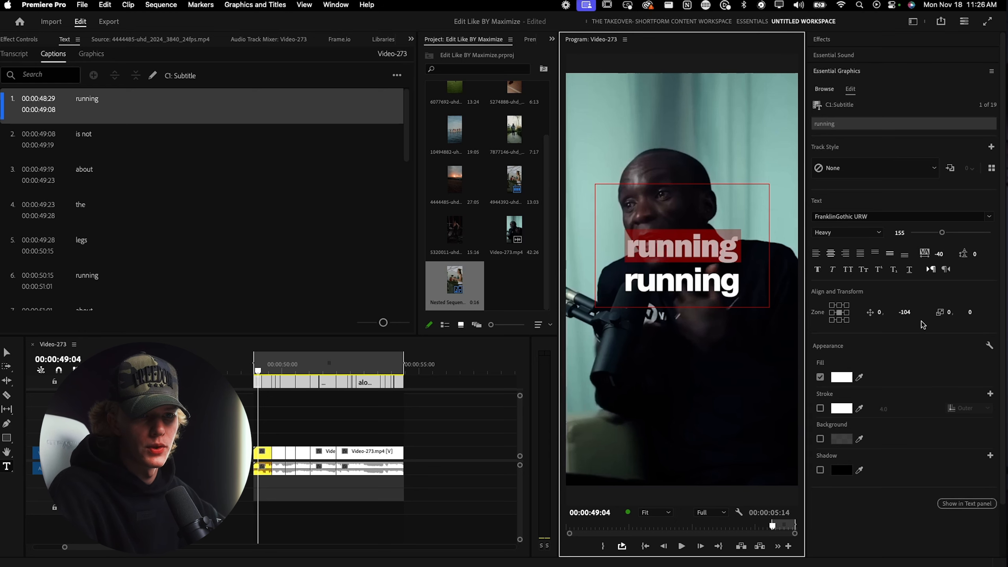
left_click_drag(905, 313, 973, 319)
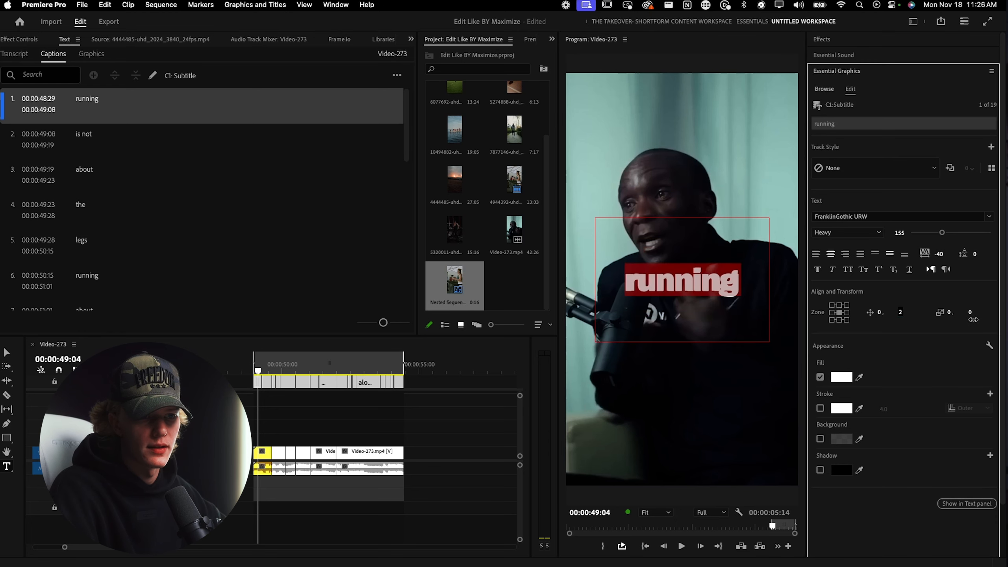
Disable the opening Video-273.mp4 clip to see the "running" caption without the reference footage.
left_click(277, 456)
key("v")
key("=")
key("=")
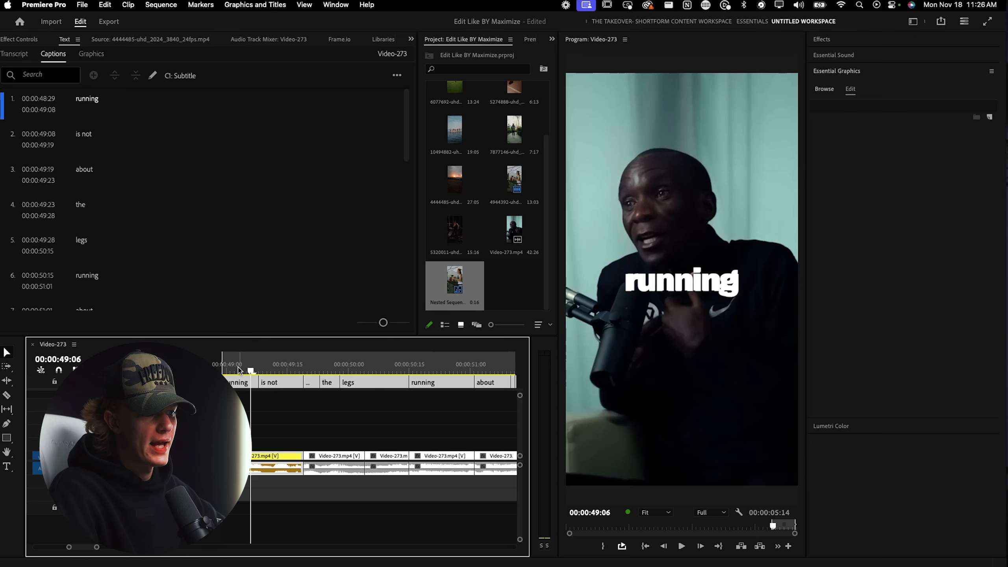
key("Left")
key("shift+super+e")
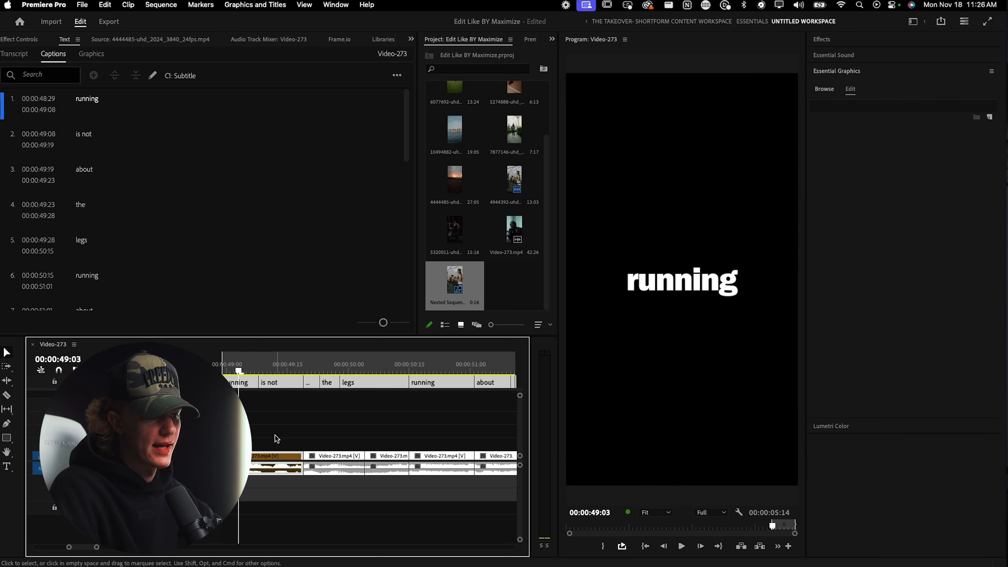
Select all captions from "is not" to the end of the subtitle track and set their font size to 100.
left_click_drag(238, 370, 283, 383)
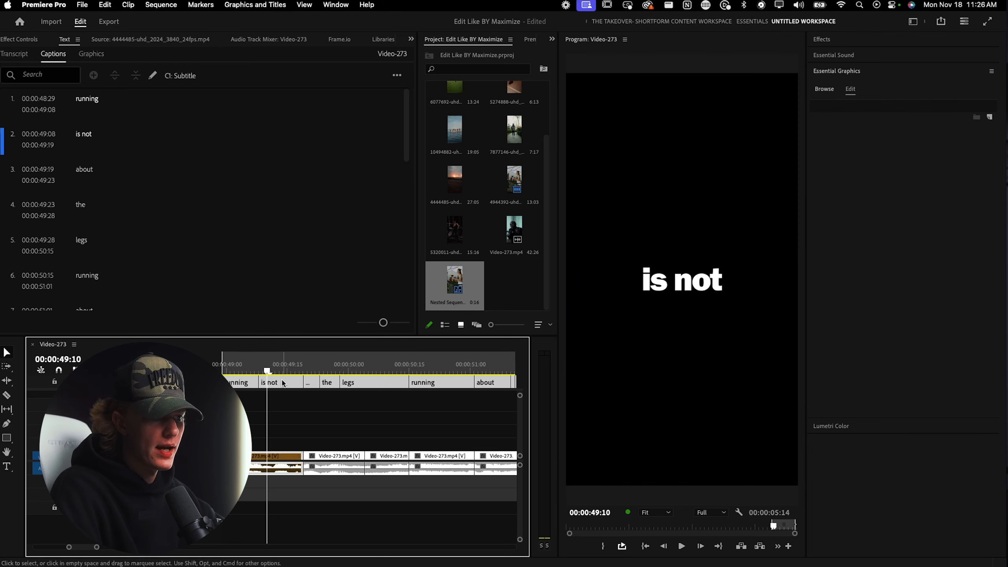
left_click(283, 384)
key("-")
key("-")
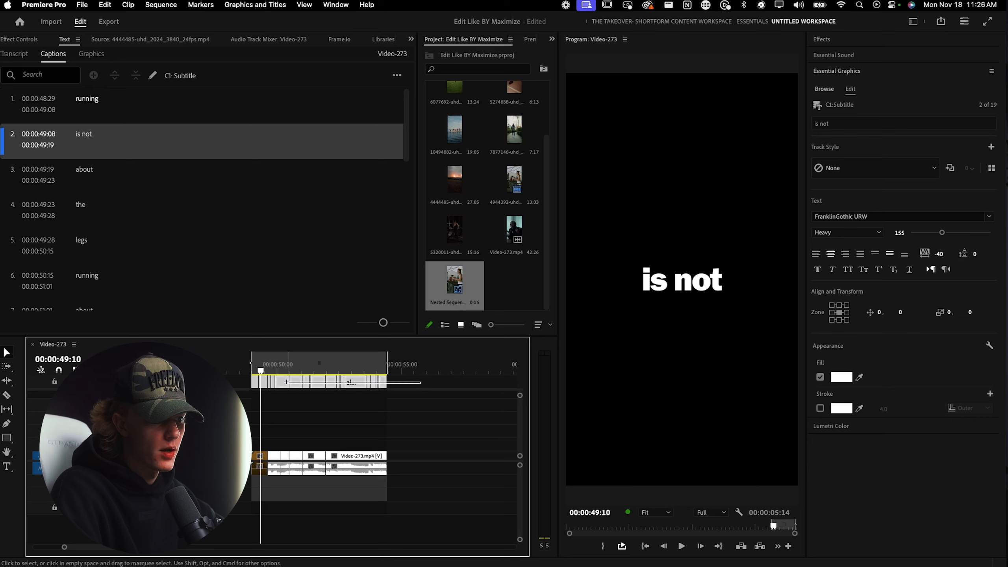
left_click_drag(286, 383, 262, 383)
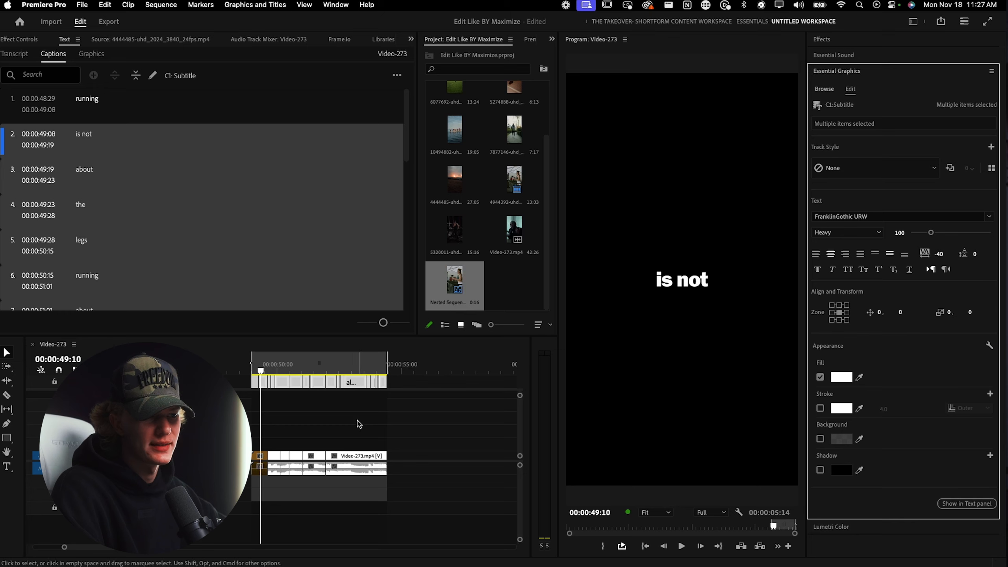
Play the opening from 00:00:49:00 to review the restyled "running" and "is not" captions.
left_click_drag(260, 369, 252, 370)
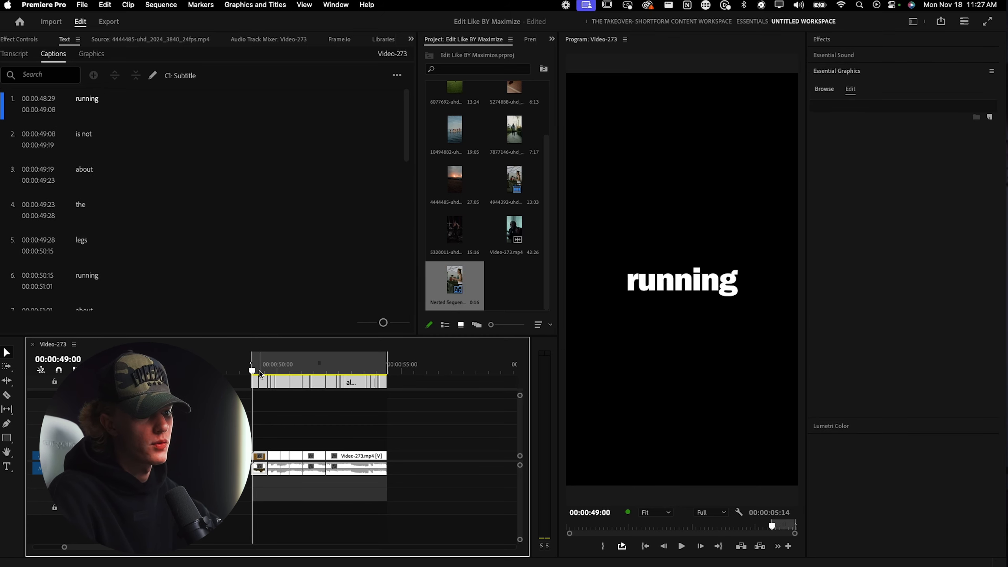
scroll(266, 423, "up", 3)
scroll(268, 423, "up", 3)
key("space")
key("space")
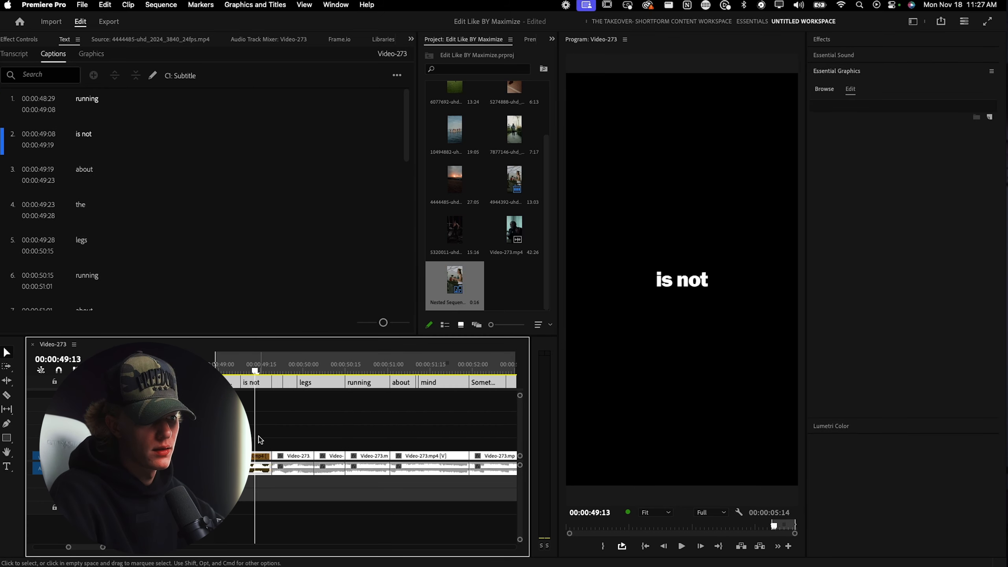
scroll(260, 440, "down", 5)
key("space")
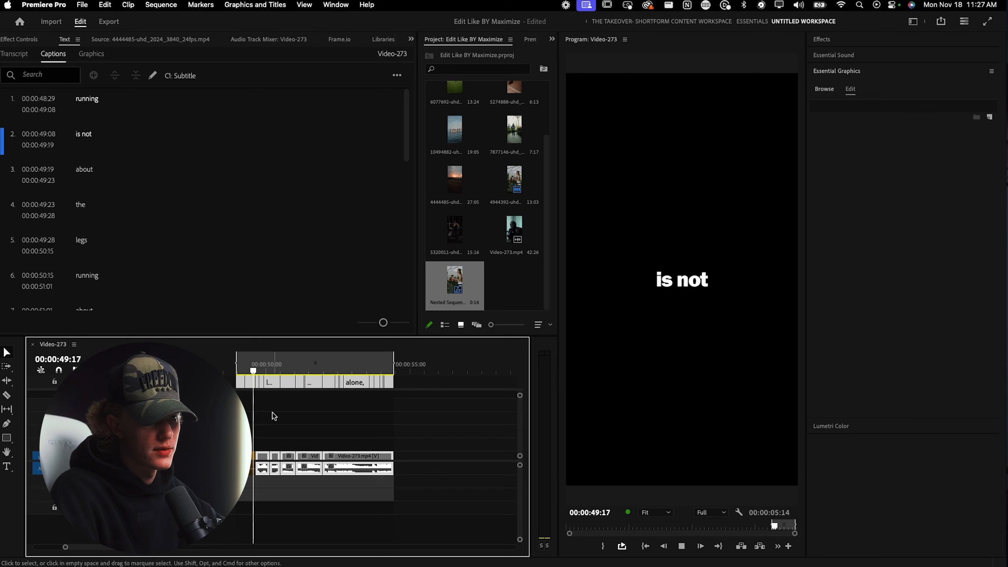
Play and scrub the reference footage from "running" through "about legs" to study its caption timing, placement and blending.
scroll(273, 415, "up", 3)
key("c")
key("v")
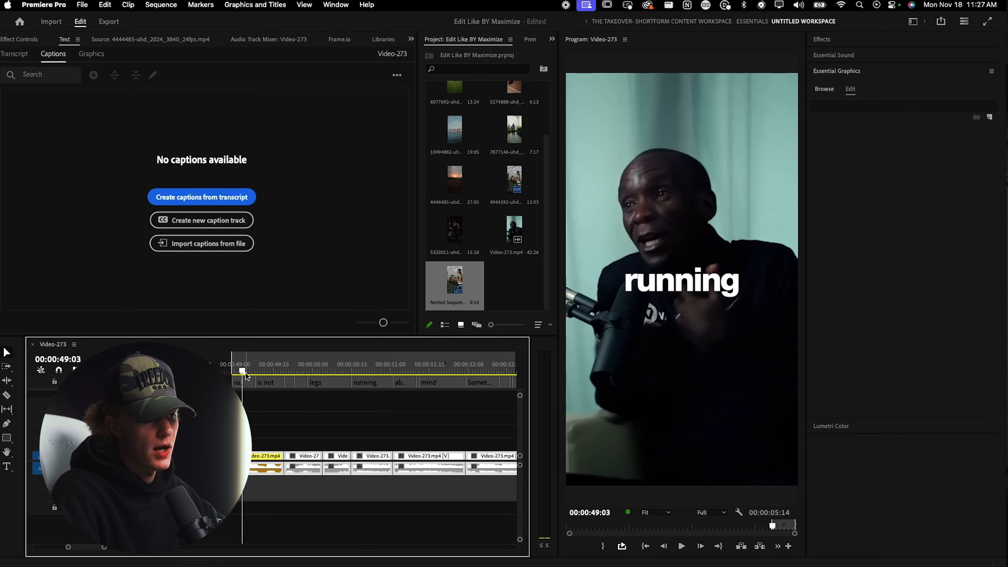
scroll(272, 405, "down", 4)
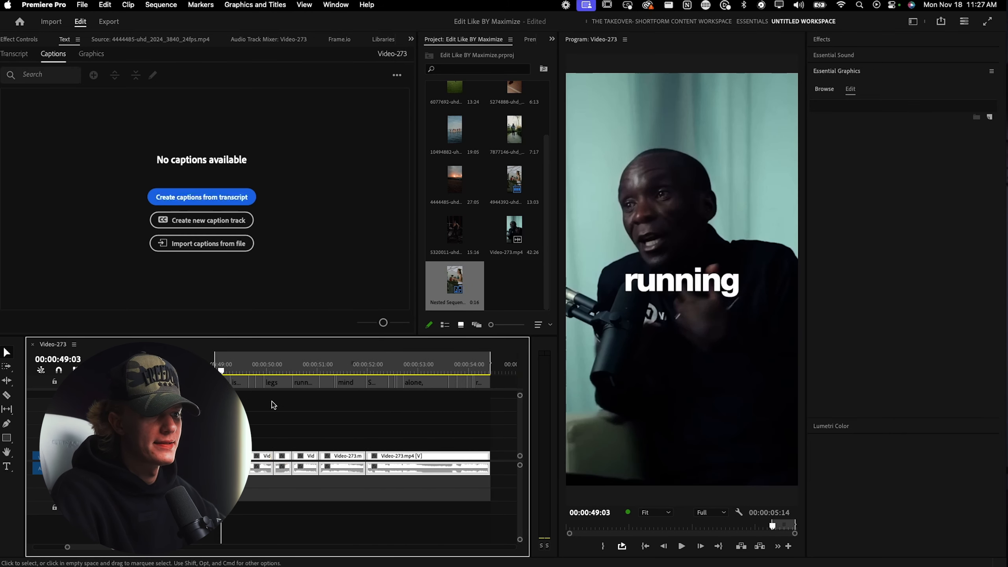
scroll(248, 419, "up", 2)
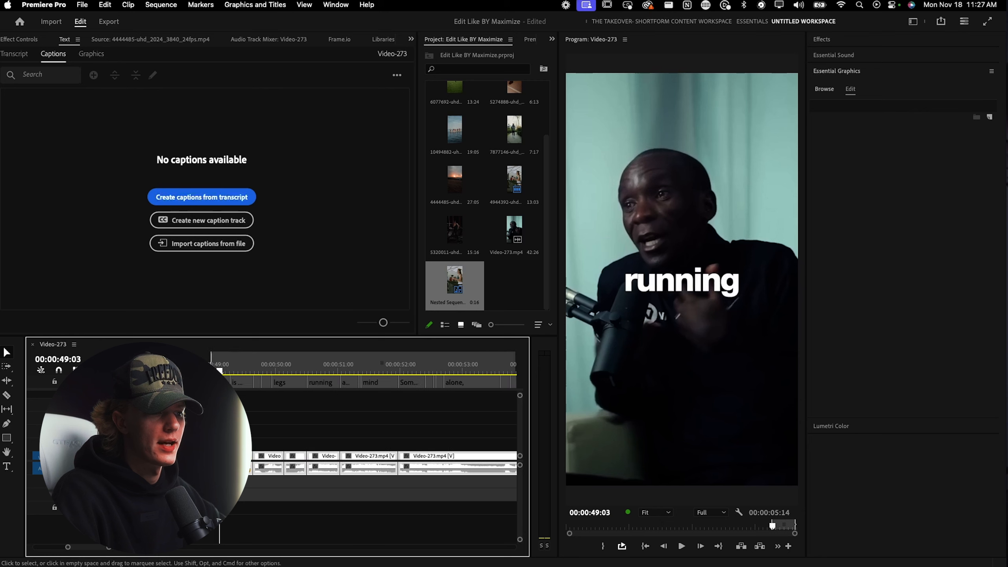
key("space")
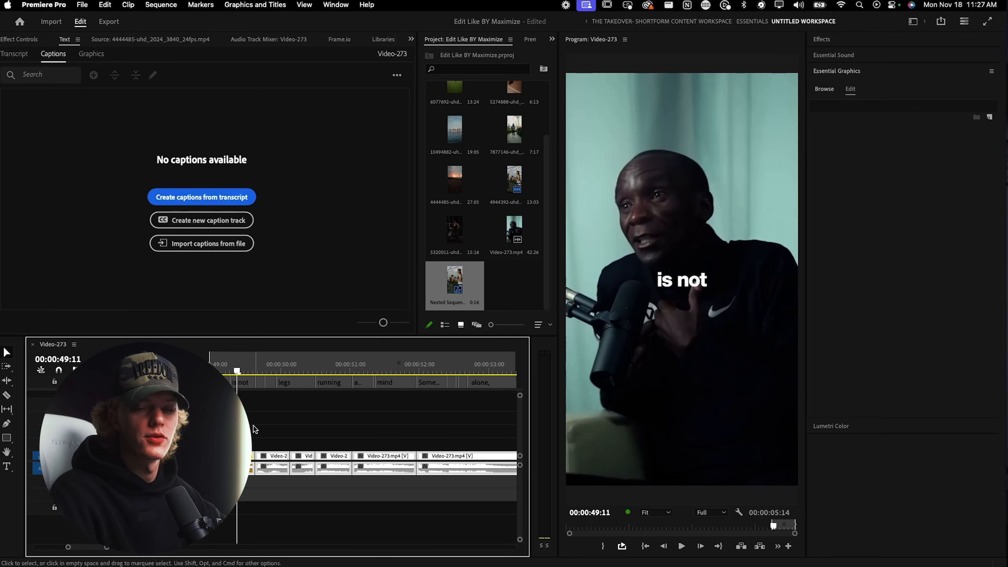
key("space")
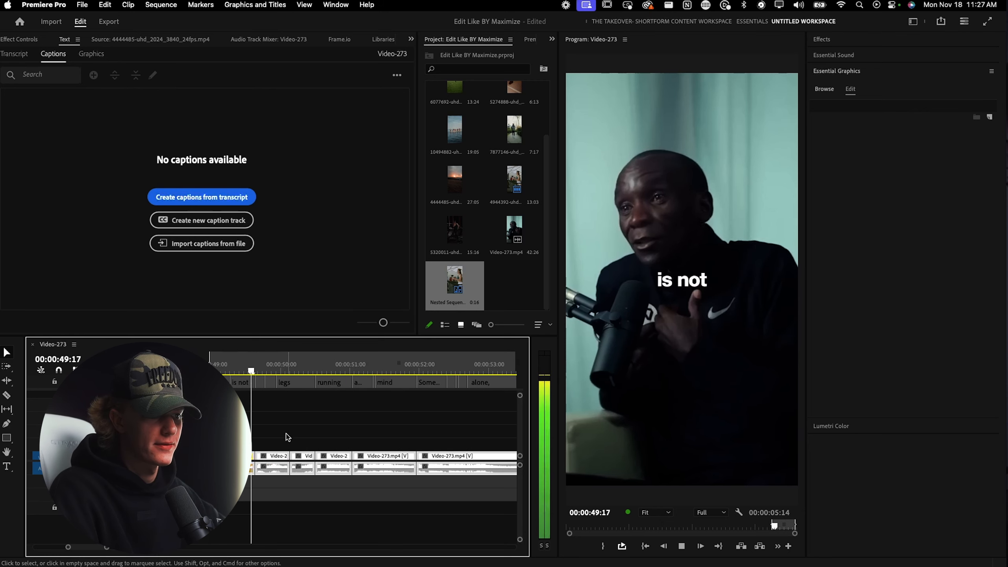
key("space")
scroll(260, 439, "up", 3)
left_click_drag(255, 376, 285, 371)
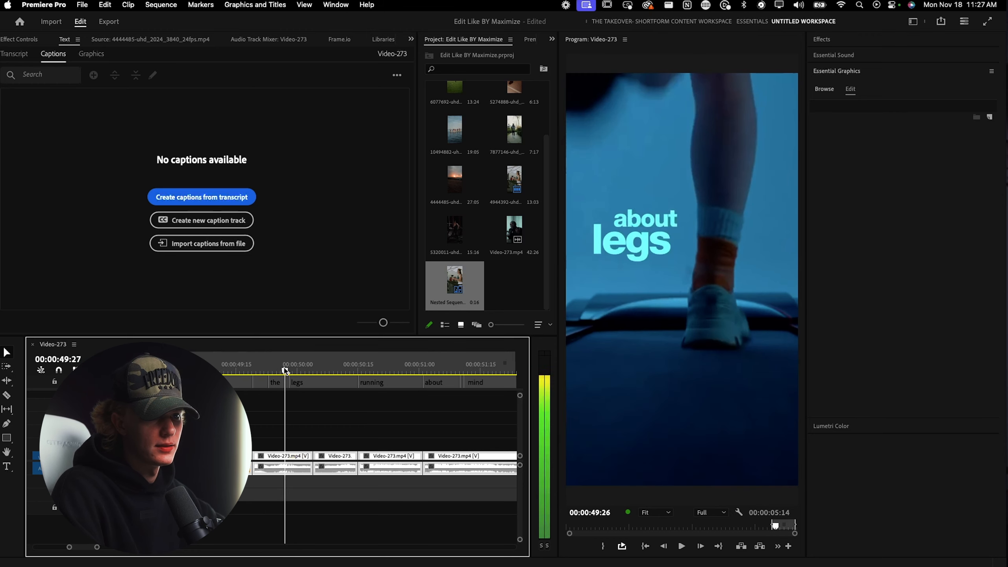
left_click(264, 370)
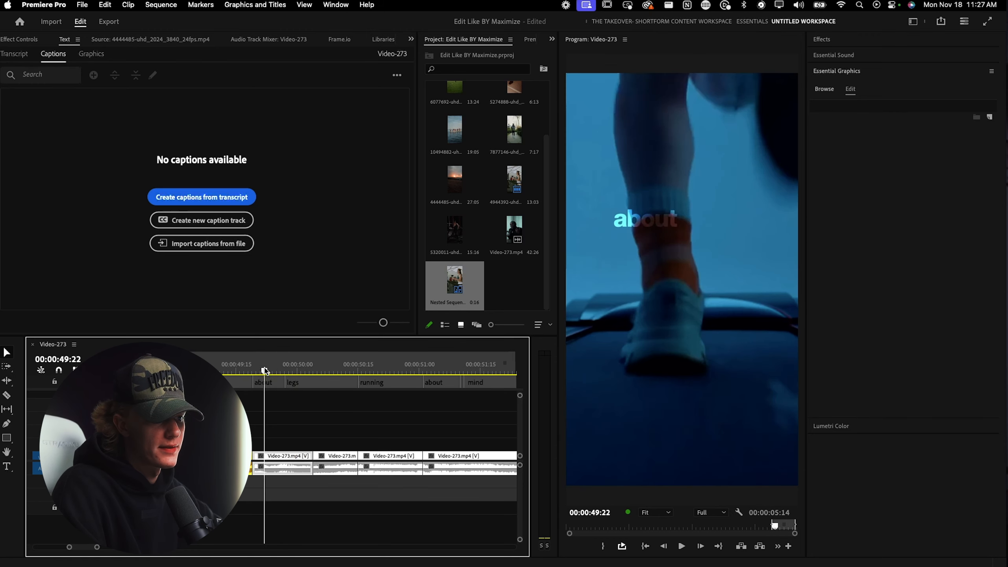
Upgrade the "about" and "legs" captions to graphics and move both clips down to the track directly above the video.
left_click(268, 383)
left_click(317, 384, "shift")
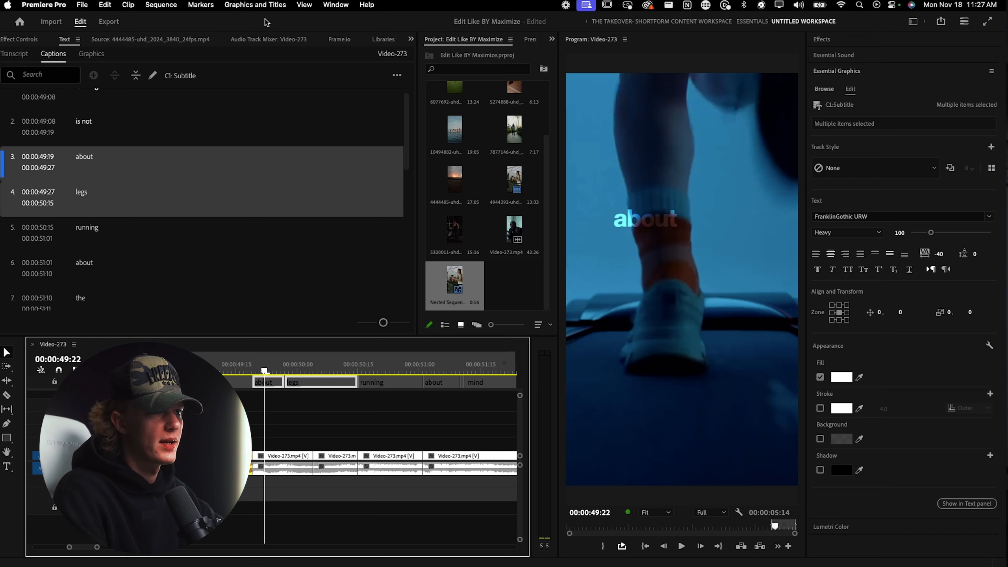
left_click(256, 6)
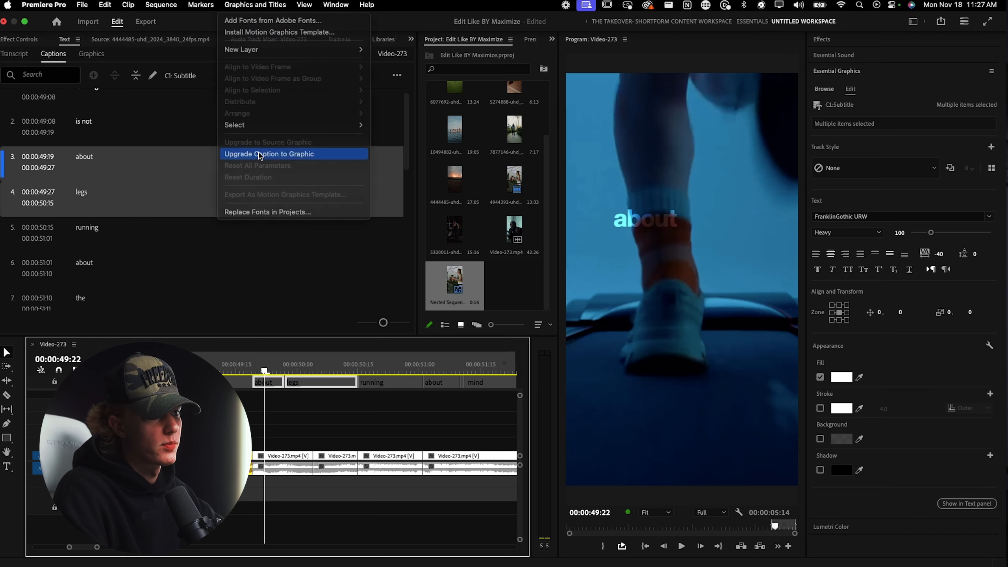
left_click(264, 154)
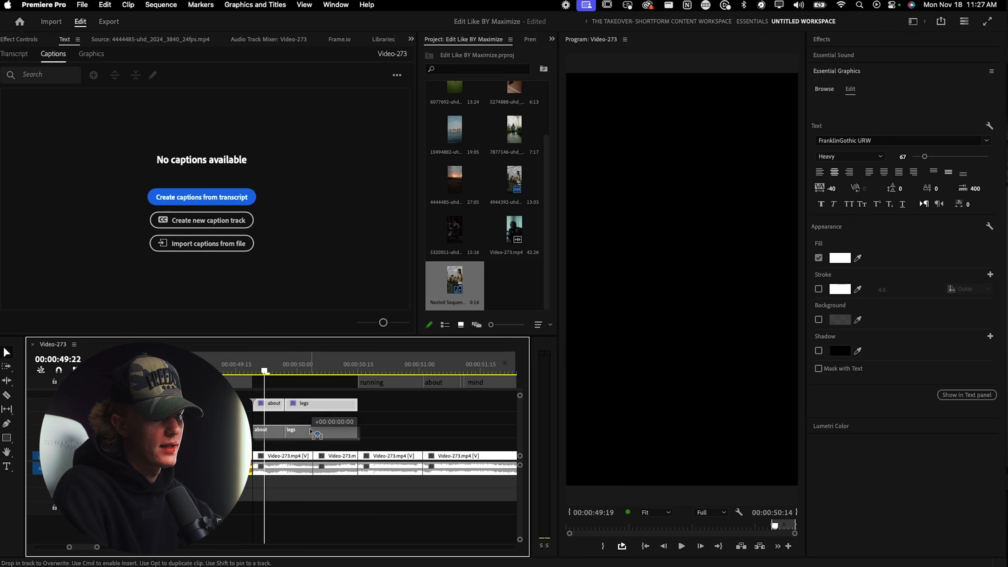
left_click_drag(268, 405, 267, 433)
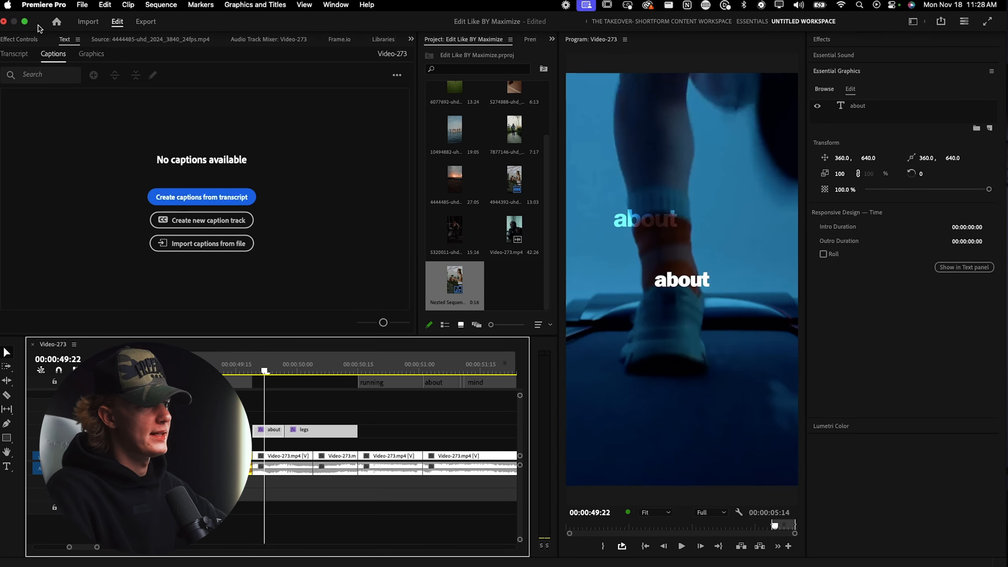
Set the "about" graphic's opacity blend mode to Overlay.
left_click(20, 39)
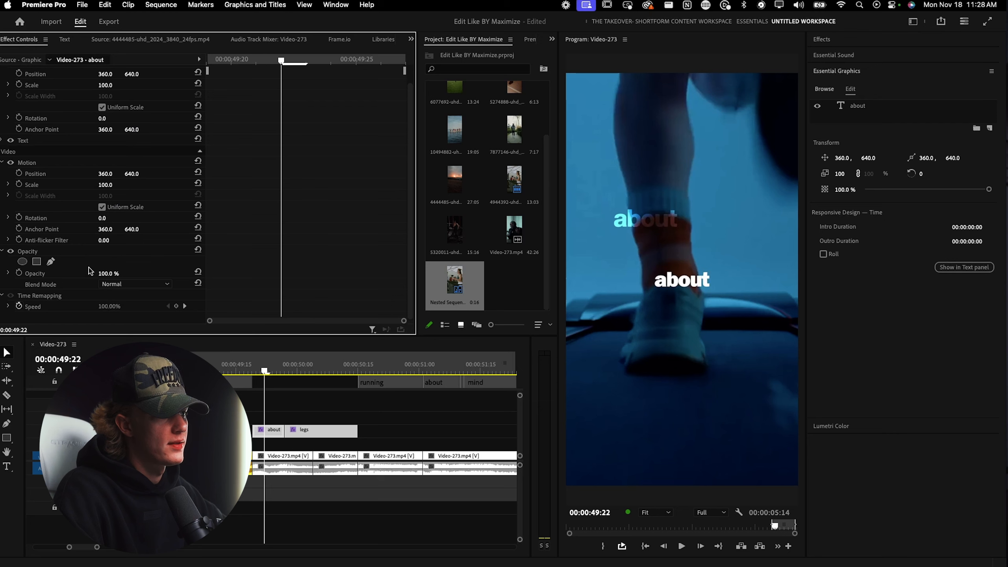
left_click(115, 284)
left_click(115, 413)
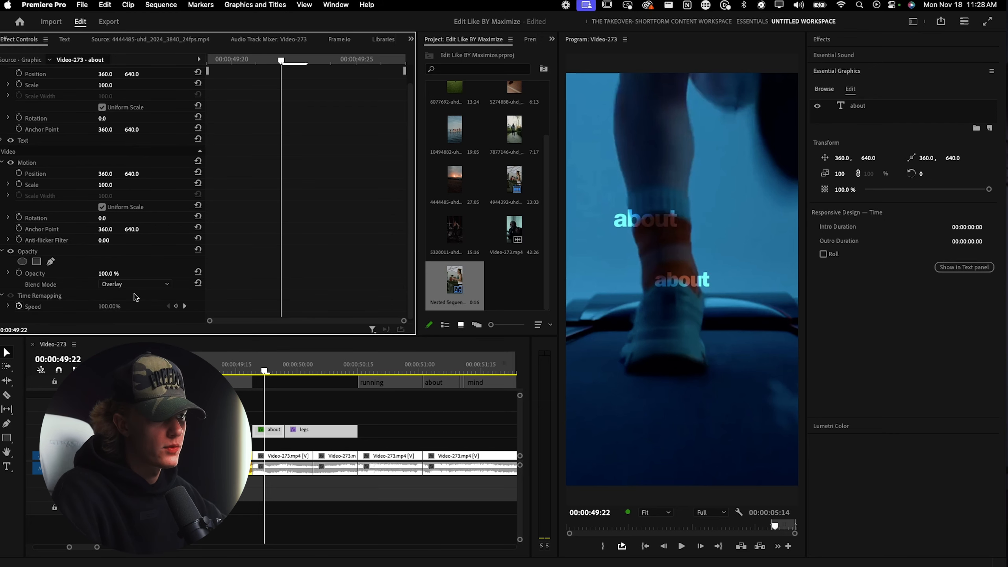
Try the Pin Light blend mode on the "about" graphic, then restore Overlay.
left_click(139, 283)
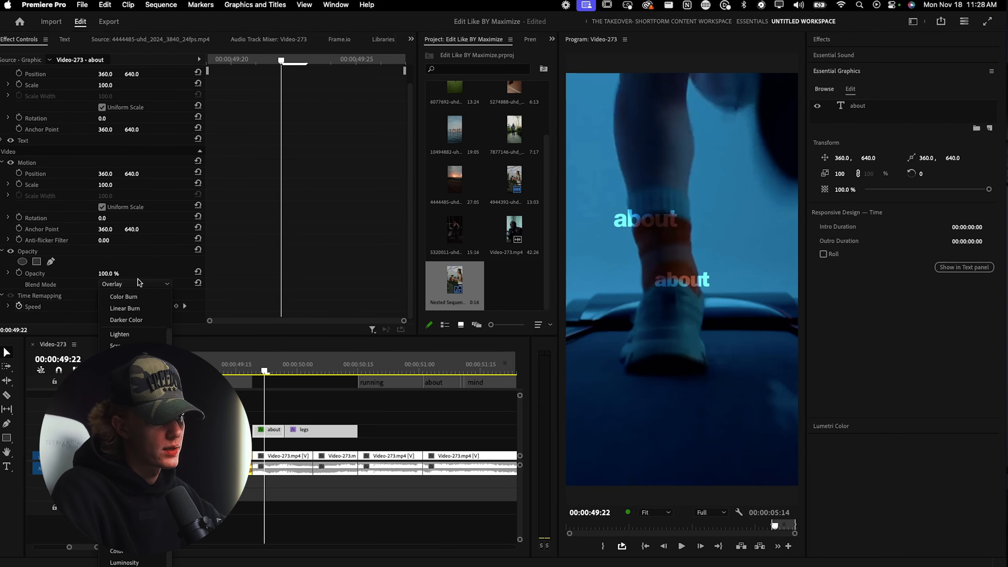
left_click(119, 408)
left_click(121, 284)
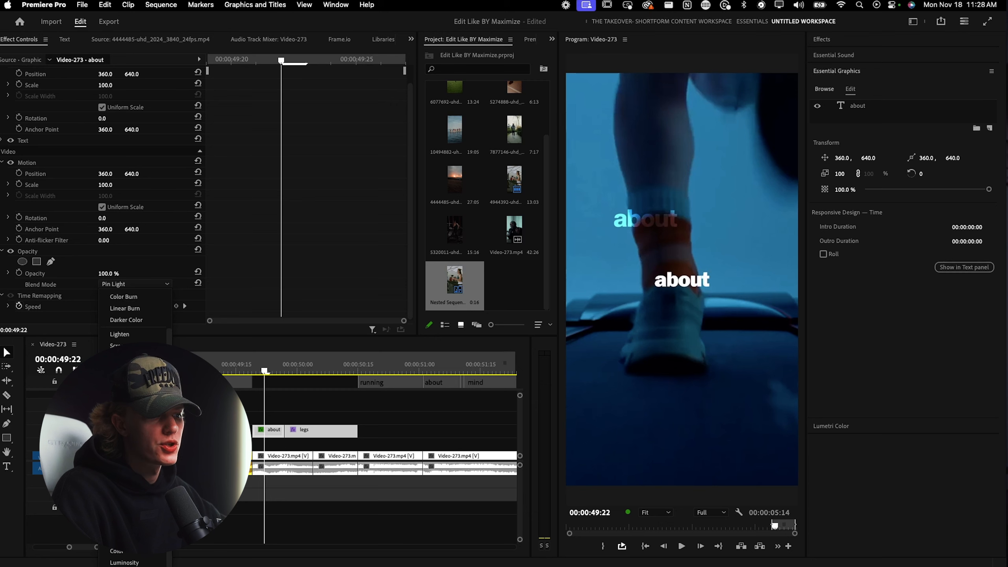
left_click(120, 395)
Set the "legs" graphic's blend mode to Overlay and check it against the reference at 00:00:50:02.
left_click(313, 431)
left_click(131, 285)
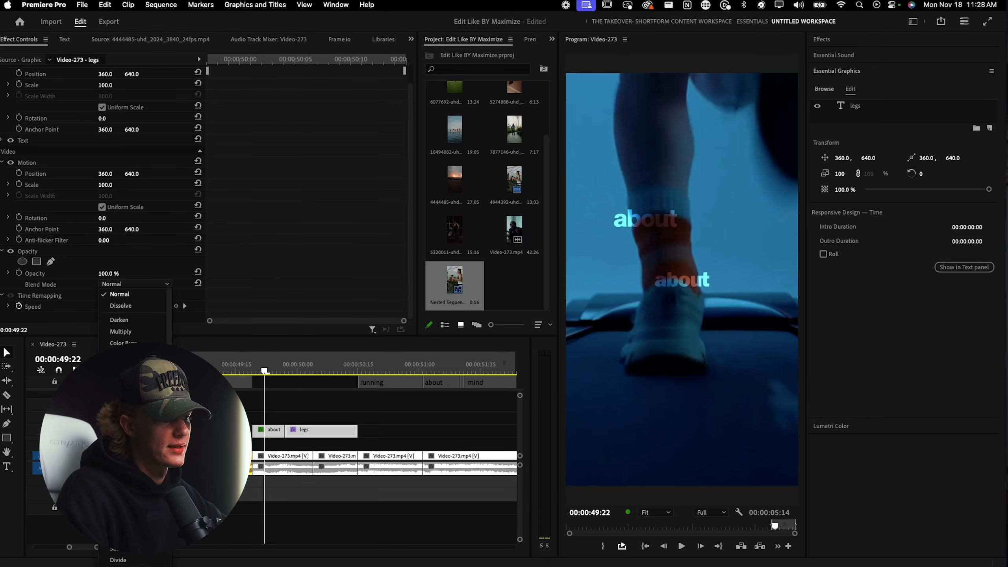
left_click(119, 395)
left_click(305, 367)
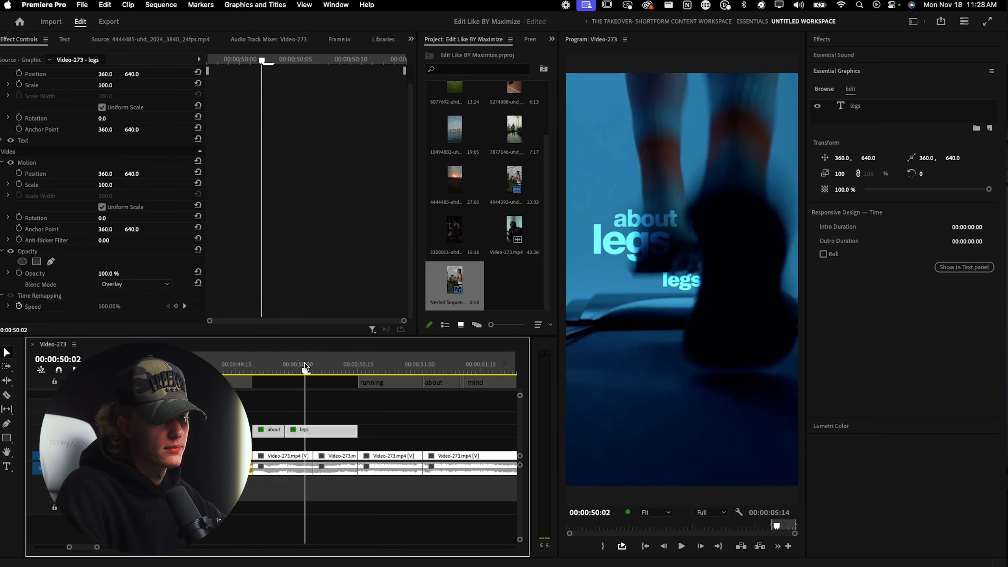
Set the "about" graphic's Vector Motion position to 248, 451 and scale to 116 to match the reference word.
left_click(262, 367)
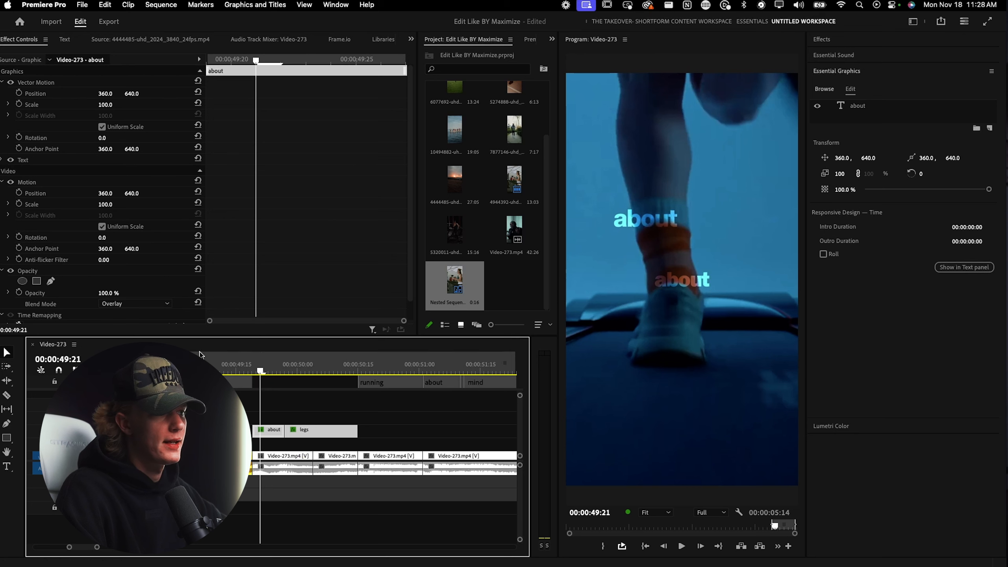
left_click_drag(105, 92, 57, 93)
mouse_move(130, 94)
left_mouse_down()
mouse_move(55, 94)
mouse_move(119, 105)
left_mouse_up()
left_click_drag(106, 96, 110, 95)
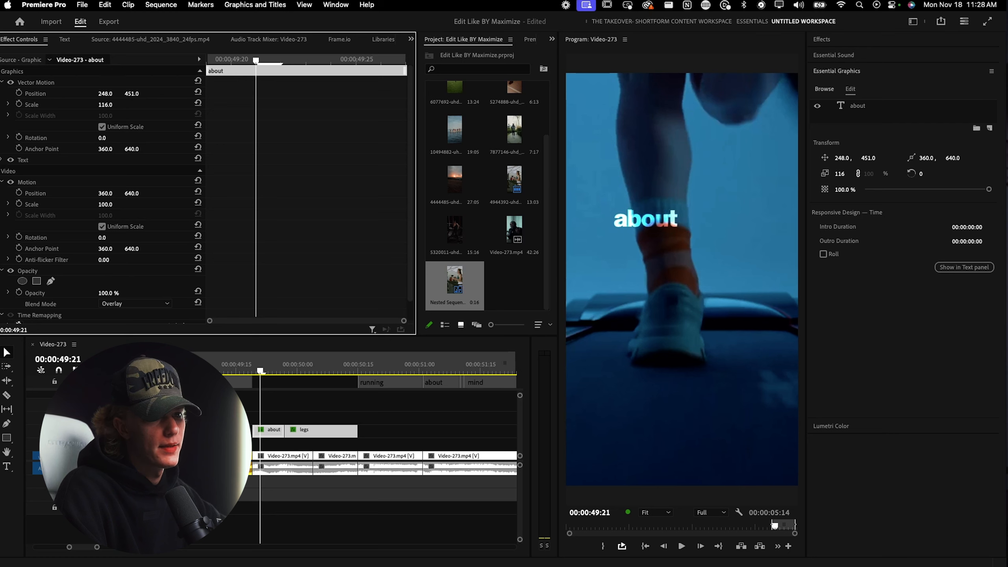
Stack the "legs" graphic on the track above "about" and extend "about" to the end of "legs".
left_click_drag(298, 430, 357, 444)
left_click(340, 432)
Set the "legs" graphic's Vector Motion position to 210, 515 and scale to 212, and return the playhead to the opening.
left_click(301, 374)
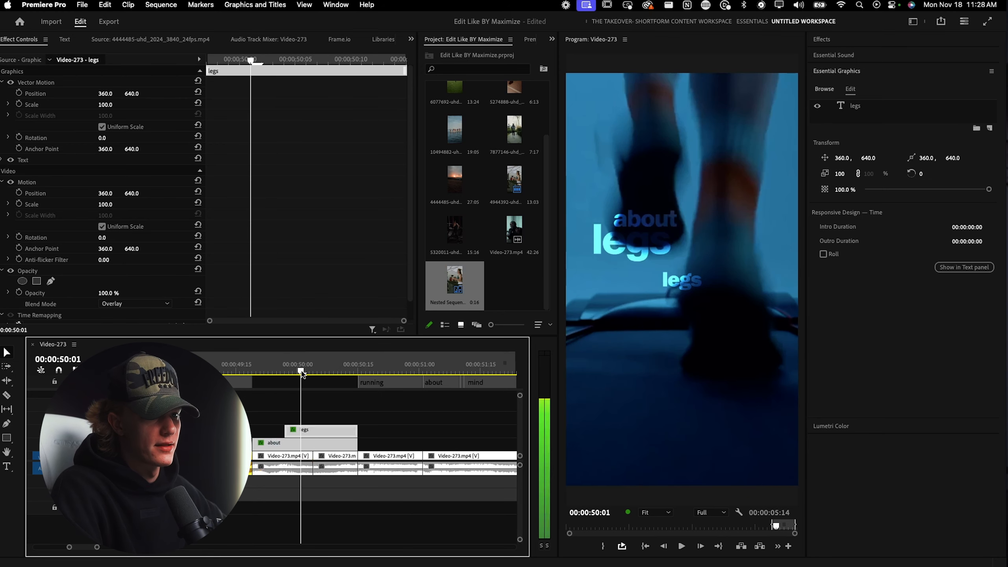
left_click_drag(111, 105, 89, 94)
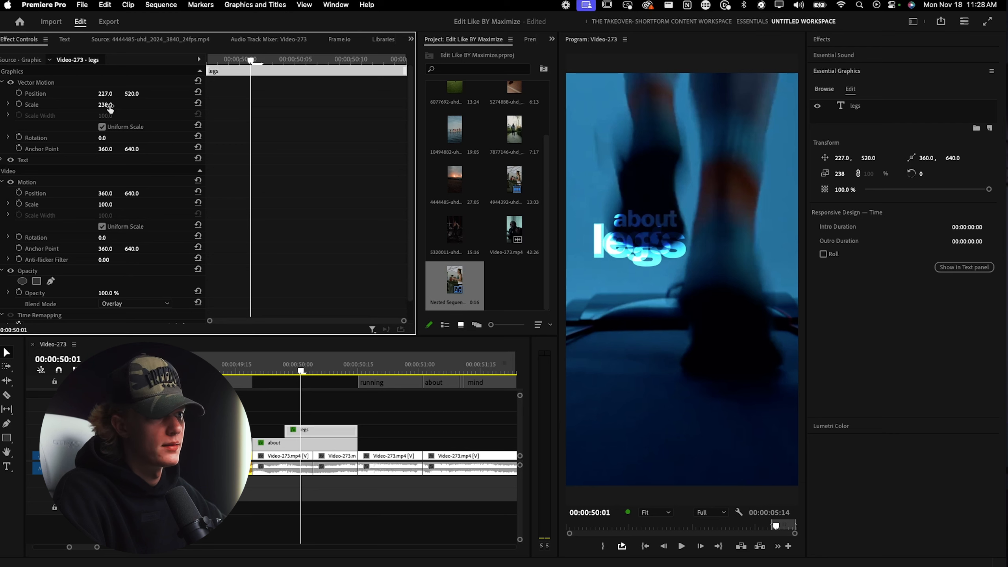
left_click_drag(105, 105, 128, 94)
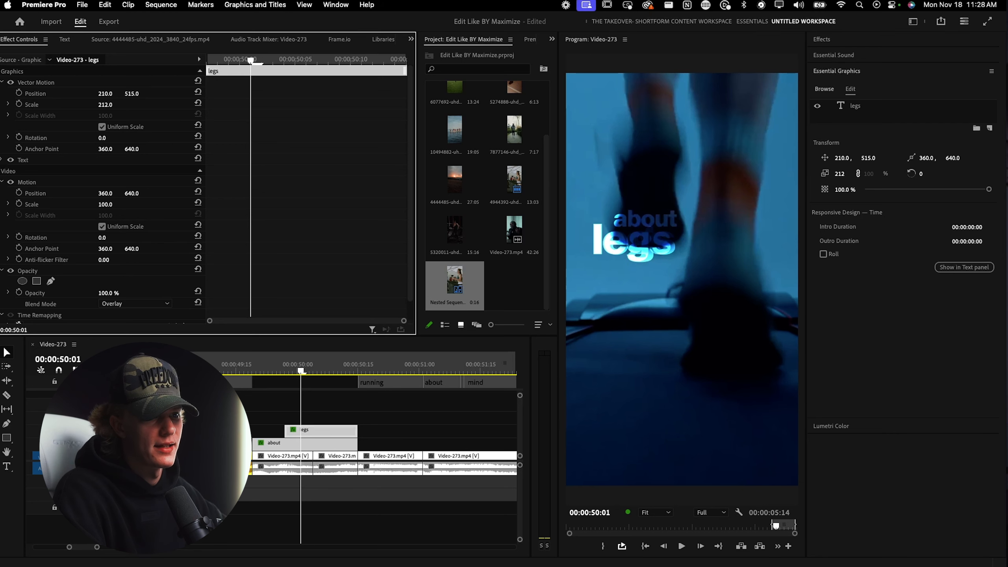
left_click(240, 372)
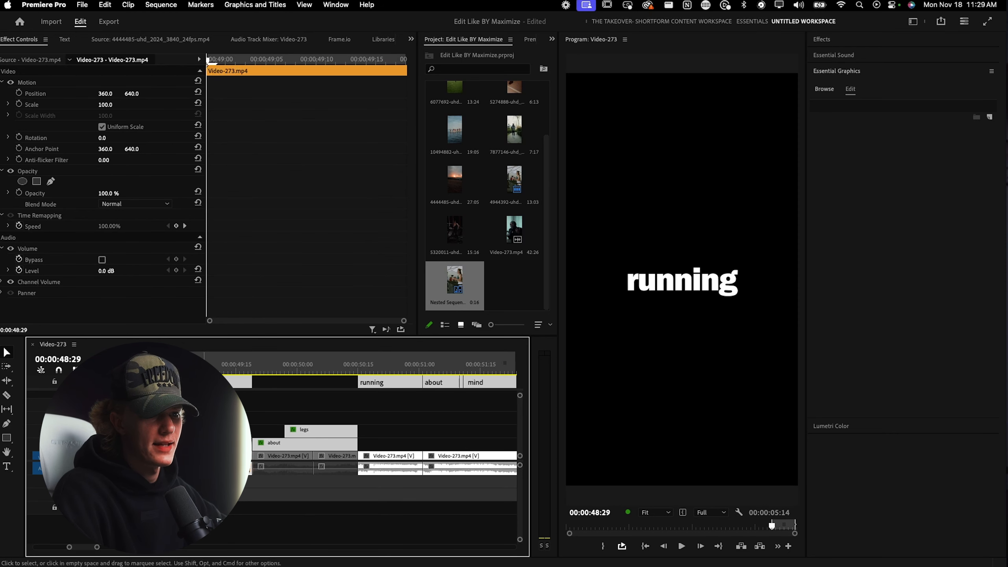
Check the reference "running" word with captions hidden, convert the "running" caption to a graphic, and place it on V2 over its clip.
key("c")
key("space")
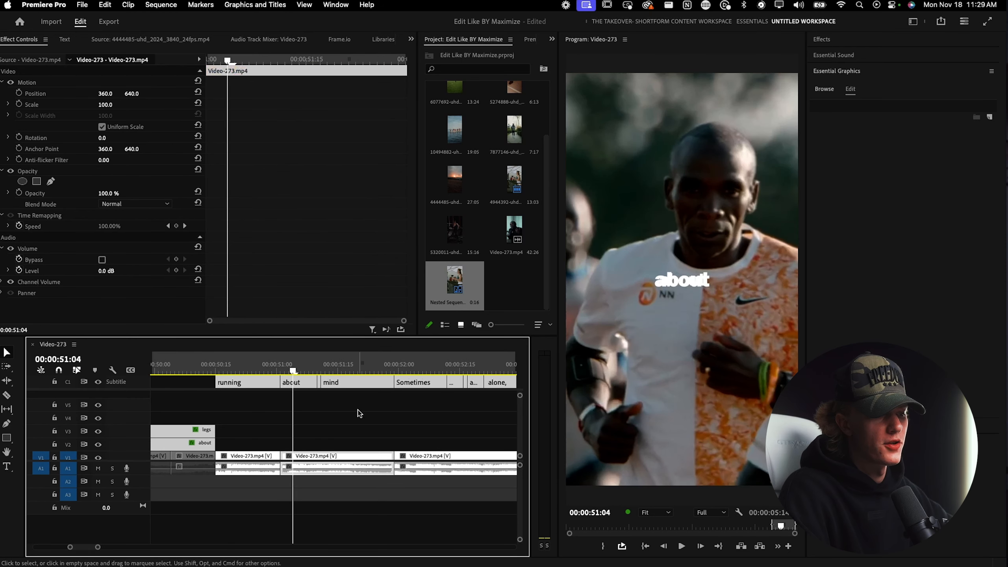
left_click(98, 382)
mouse_move(217, 372)
left_mouse_down()
mouse_move(272, 375)
mouse_move(208, 372)
mouse_move(223, 373)
left_mouse_up()
left_click(98, 382)
left_click(236, 381)
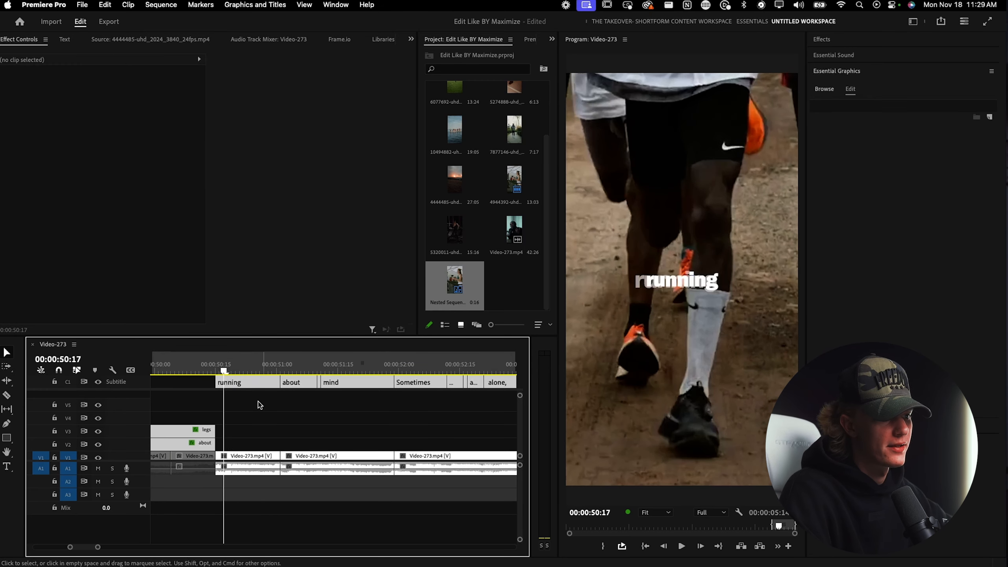
left_click(254, 4)
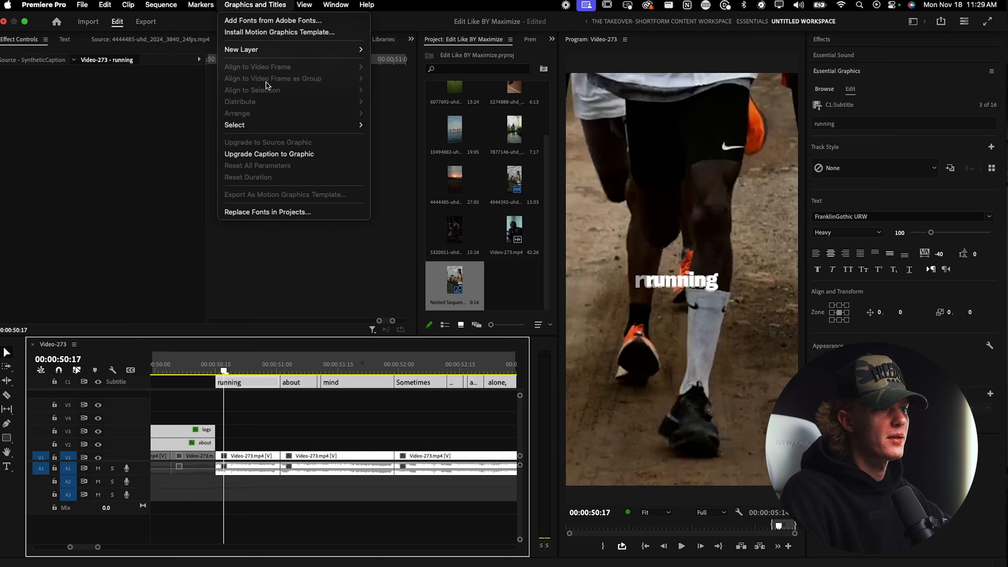
left_click(268, 154)
left_click_drag(254, 403, 258, 444)
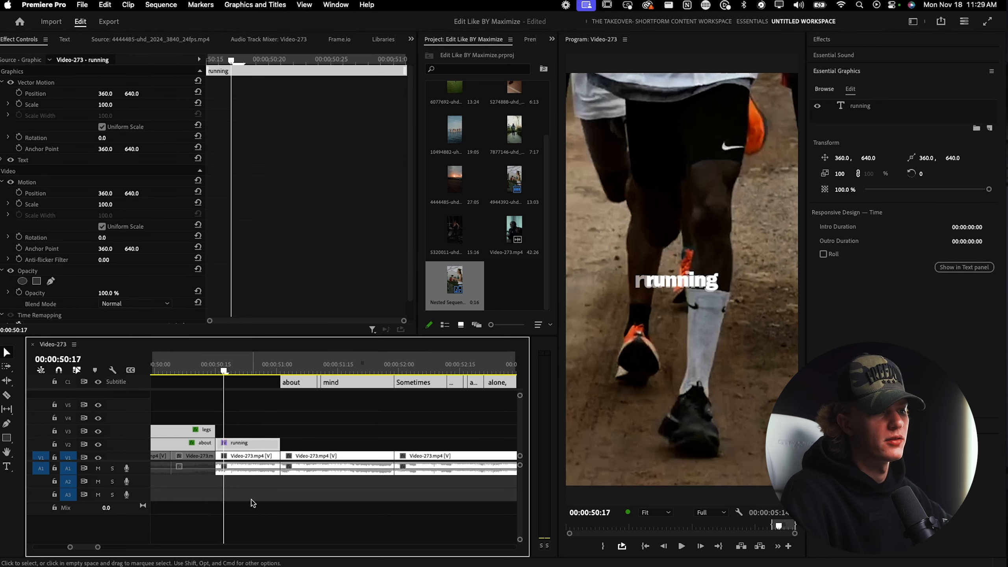
Apply the default Cross Dissolve to the start of the "running" graphic and shorten it to about 5 frames.
right_click(217, 445)
left_click(260, 439)
left_click_drag(240, 446, 249, 448)
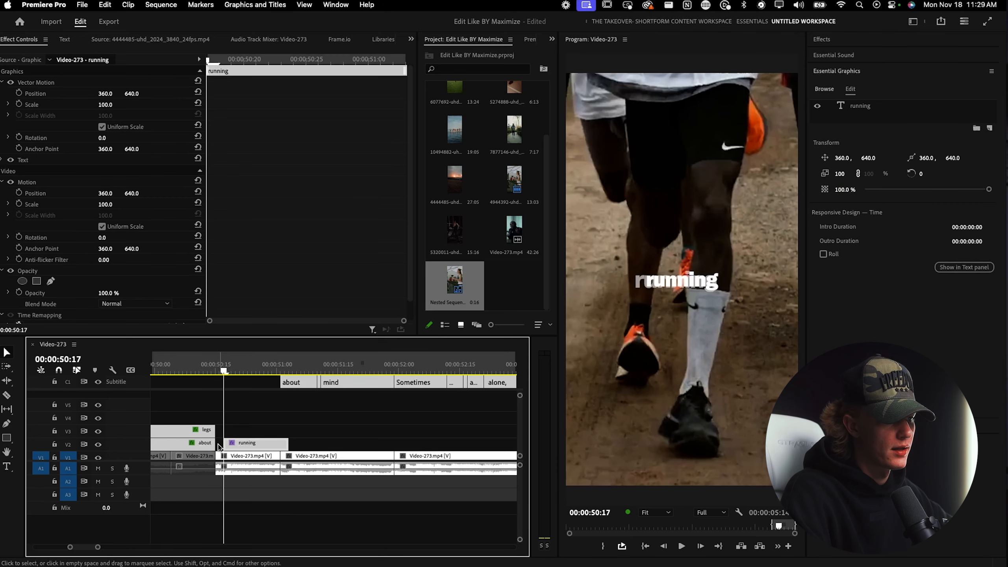
right_click(226, 446)
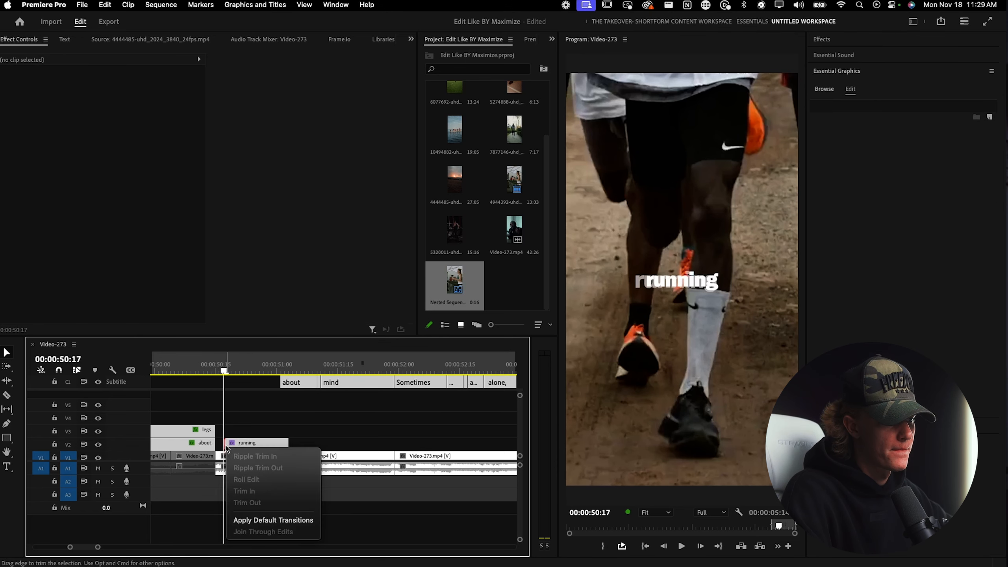
left_click(262, 520)
left_click_drag(280, 444, 236, 444)
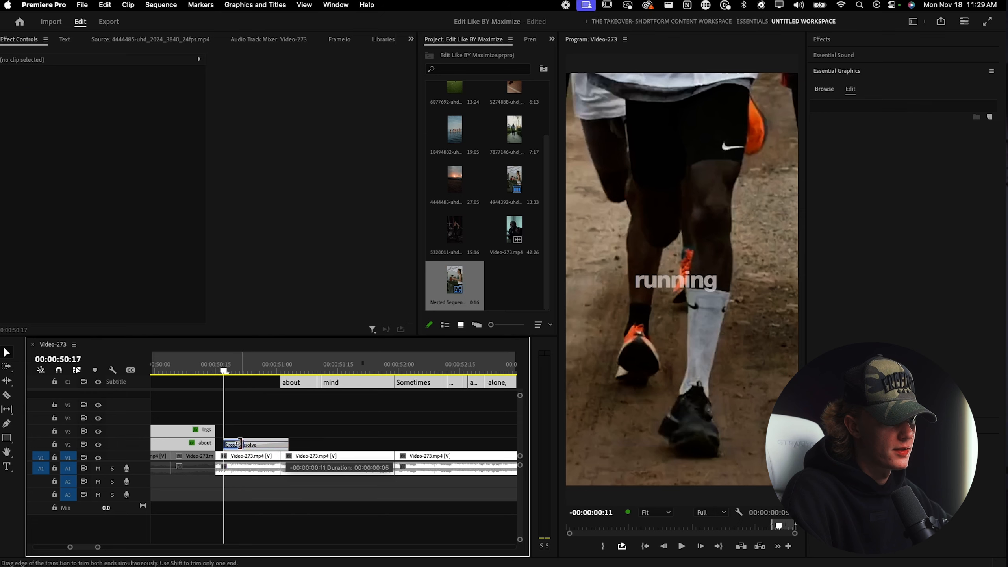
left_click(258, 443)
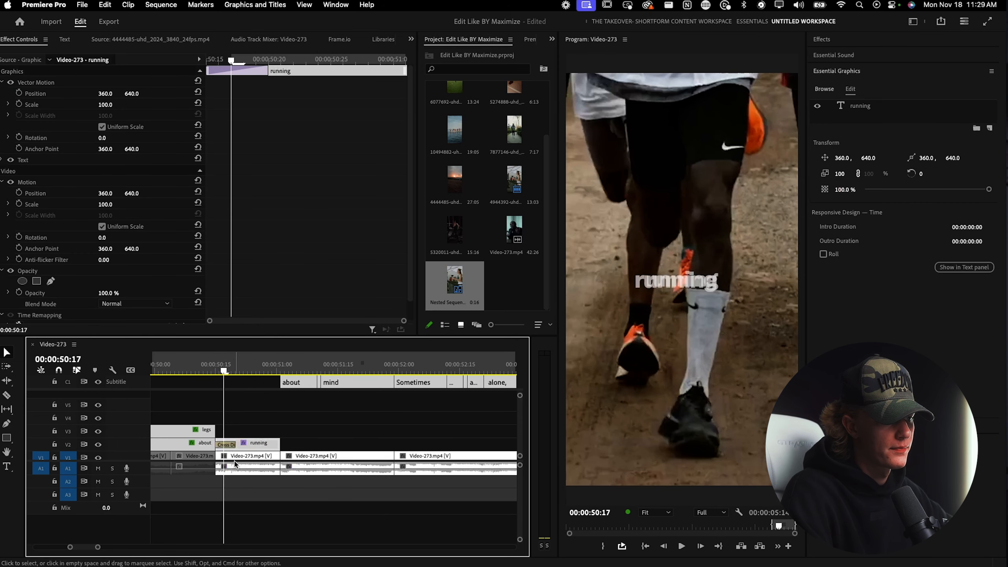
Disable the reference clip beneath the "running" graphic and play back the word's fade-in from its start.
left_click(230, 457)
key("shift+super+e")
left_click(216, 368)
key("space")
key("space")
left_click(216, 366)
key("space")
key("space")
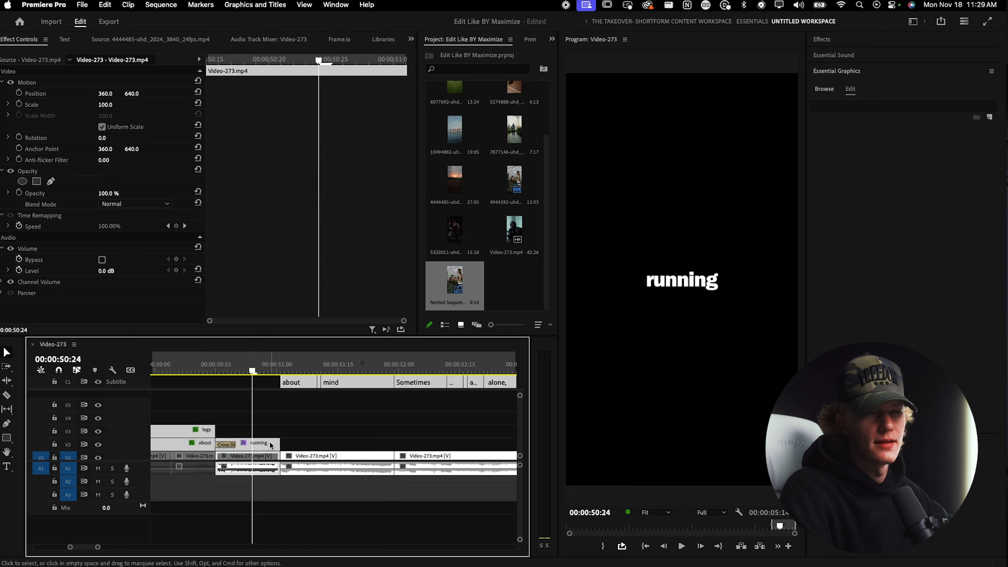
Remove the Cross Dissolve from the start of the "running" graphic.
left_click(254, 443)
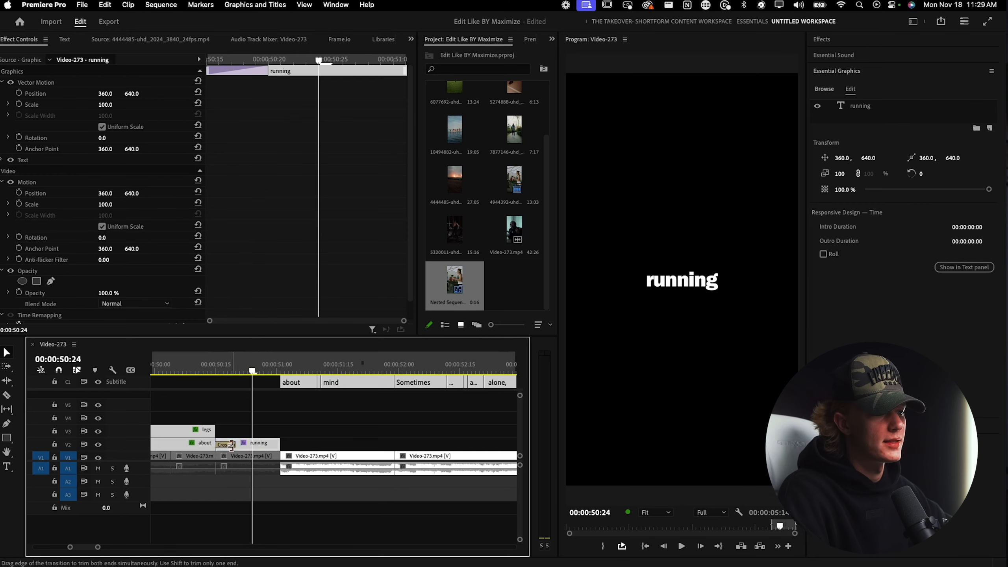
right_click(230, 444)
left_click(248, 469)
Keyframe the "running" graphic's opacity from 0% at its start to 100% at 00:00:50:18 and play back the fade.
left_click(250, 447)
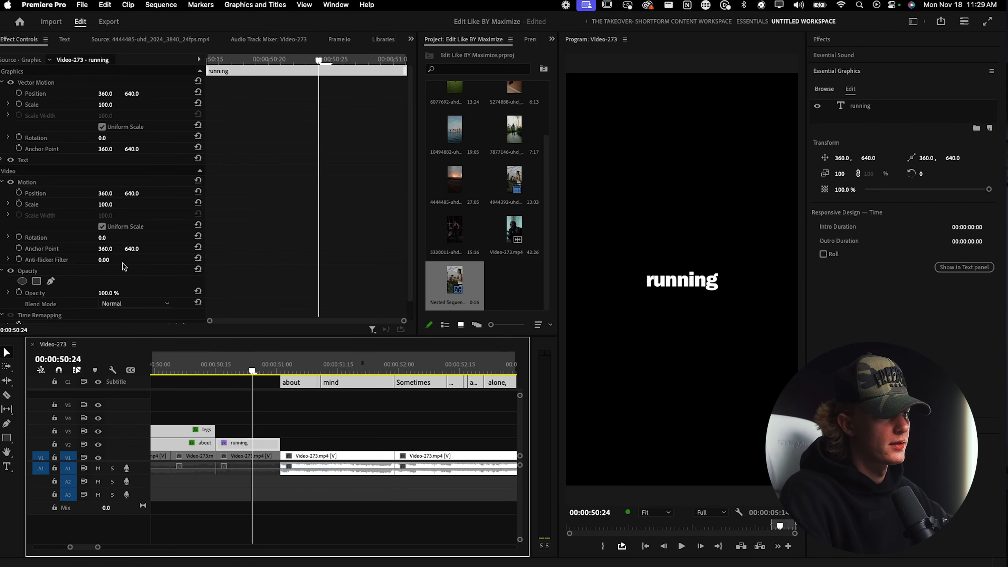
left_click_drag(114, 294, 59, 294)
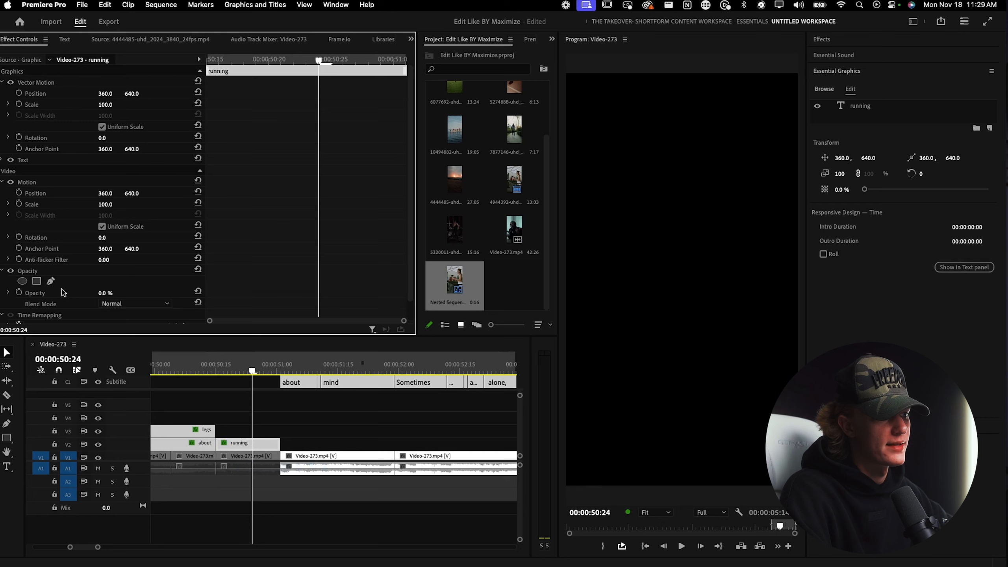
left_click(18, 292)
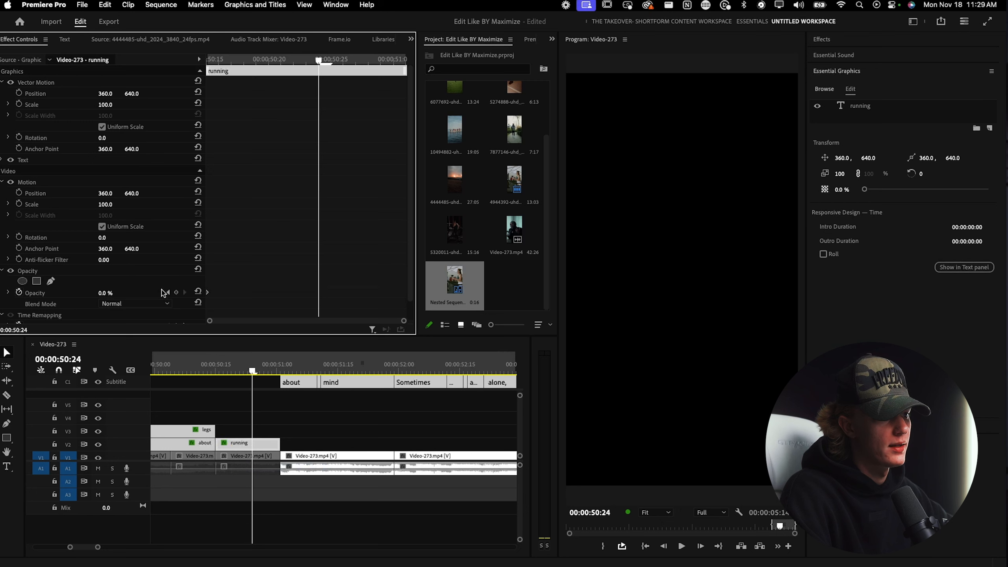
left_click(245, 60)
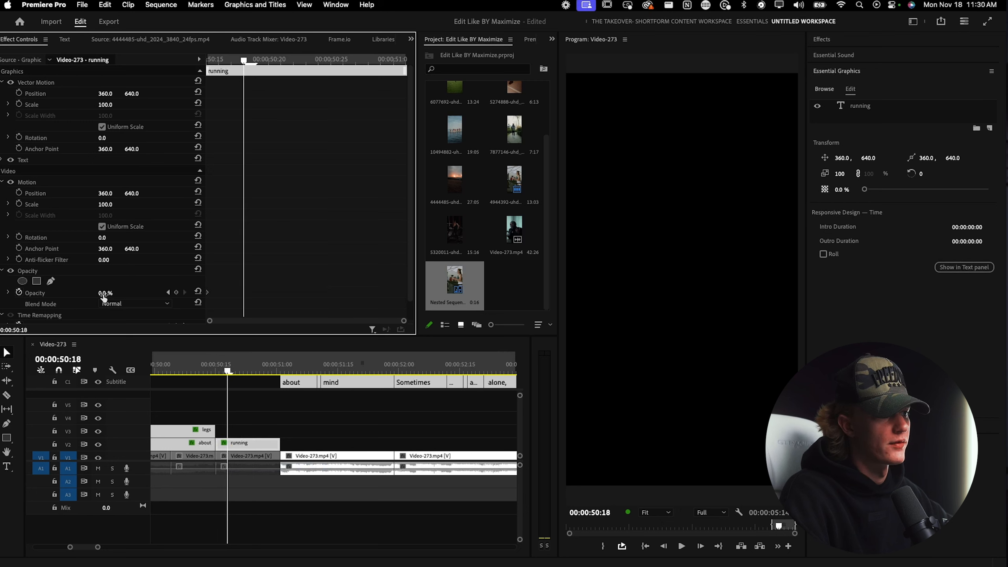
left_click_drag(108, 293, 119, 293)
left_click_drag(244, 60, 128, 65)
key("space")
key("space")
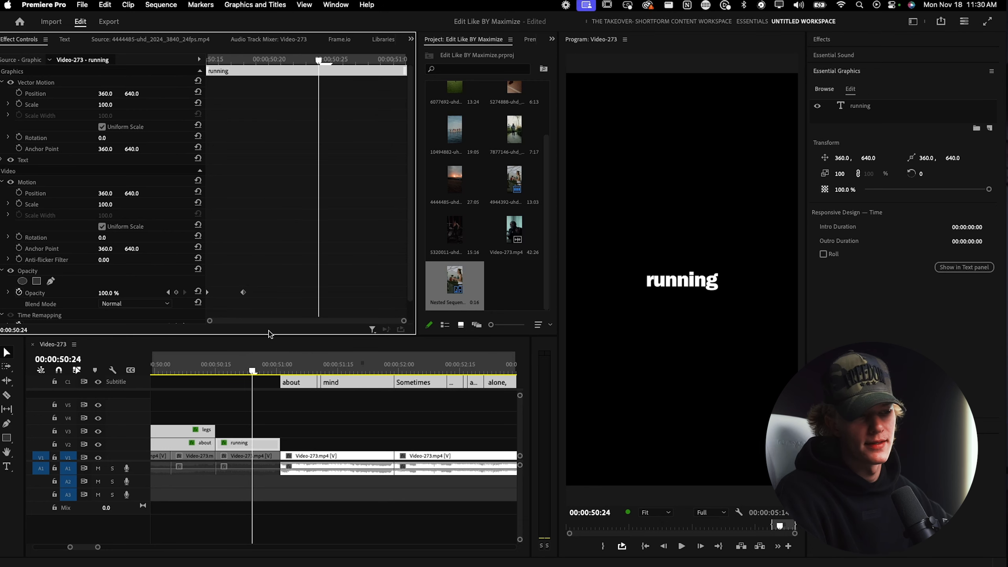
Check the reference at 00:00:51:11 with captions hidden, then convert the "the" and "mind" captions to graphics on V2.
left_click(284, 371)
left_click(98, 382)
left_click_drag(285, 371, 322, 372)
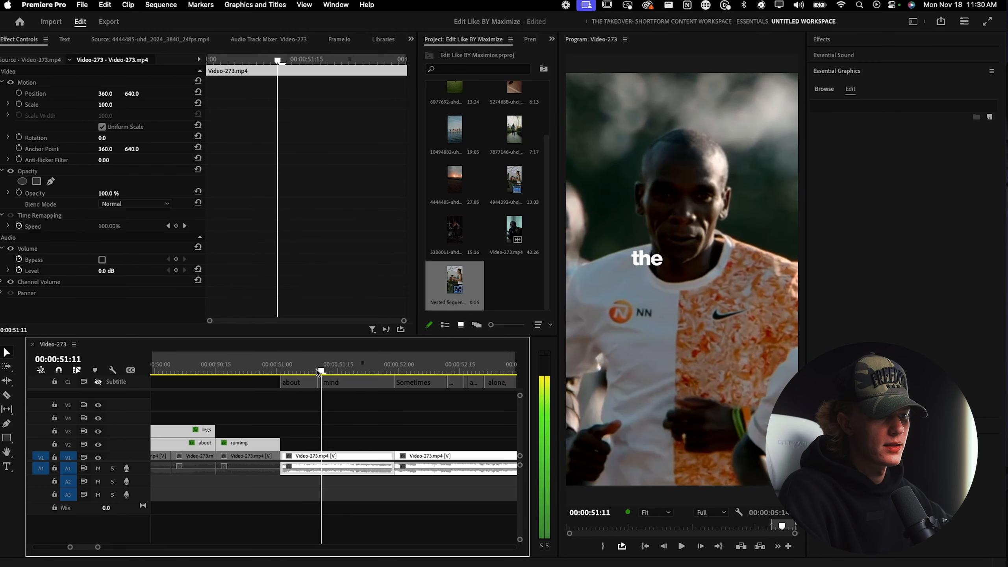
left_click(341, 383)
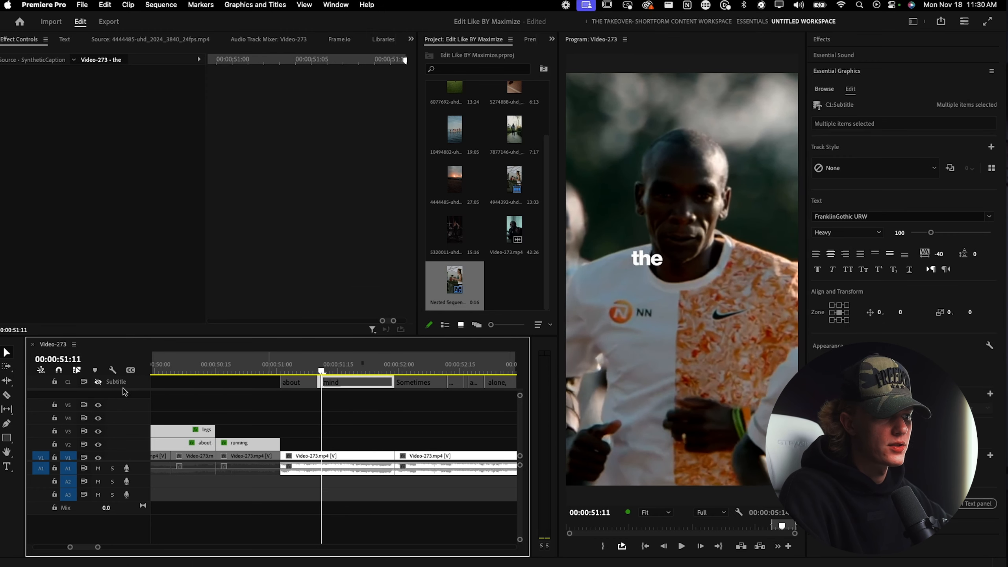
left_click(98, 381)
left_click_drag(321, 383, 318, 382)
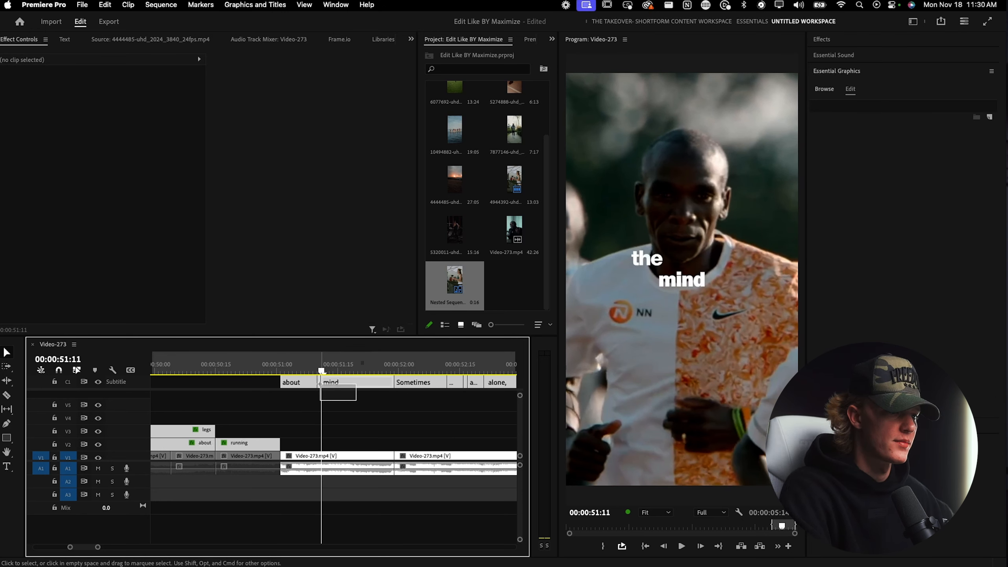
left_click(270, 6)
left_click(286, 157)
left_click_drag(371, 404, 369, 440)
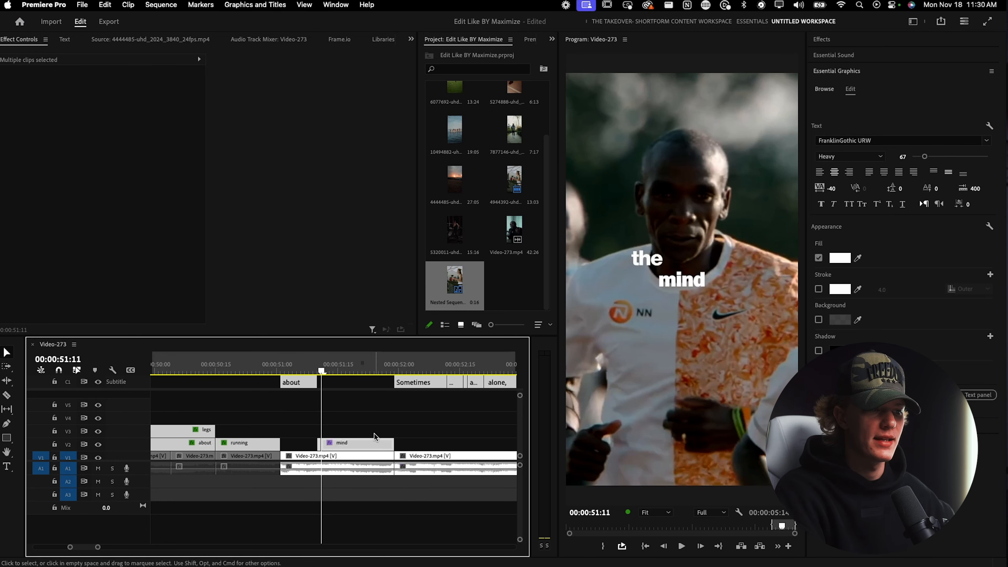
Stack the "mind" graphic on V3 and extend the "the" graphic on V2 to the end of "mind".
left_click(372, 437)
scroll(349, 446, "up", 3)
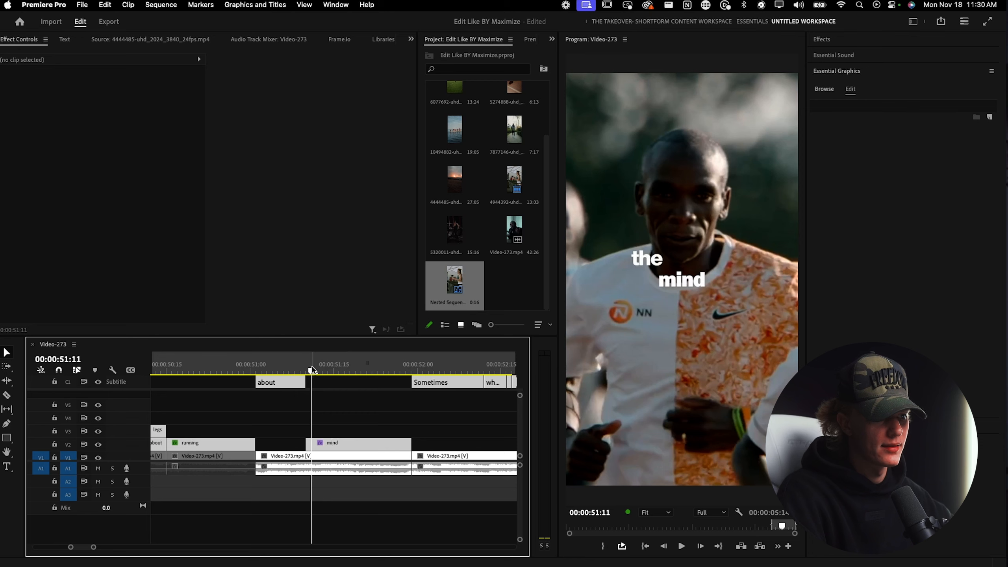
left_click_drag(312, 370, 312, 371)
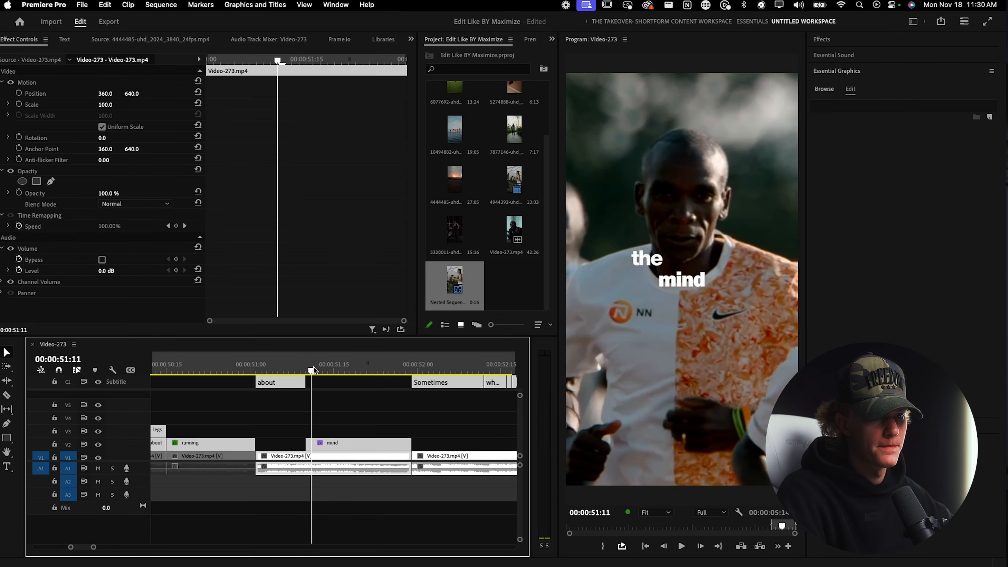
scroll(318, 448, "up", 4)
left_click_drag(350, 449, 463, 445)
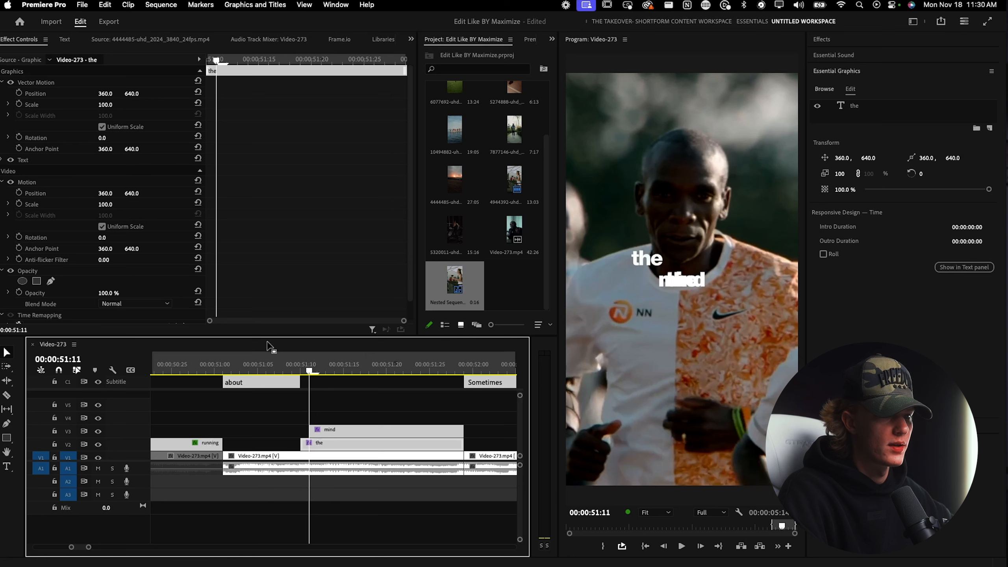
Set the "the" graphic's Vector Motion position to 253, 574 to match the reference word.
left_click_drag(138, 93, 112, 93)
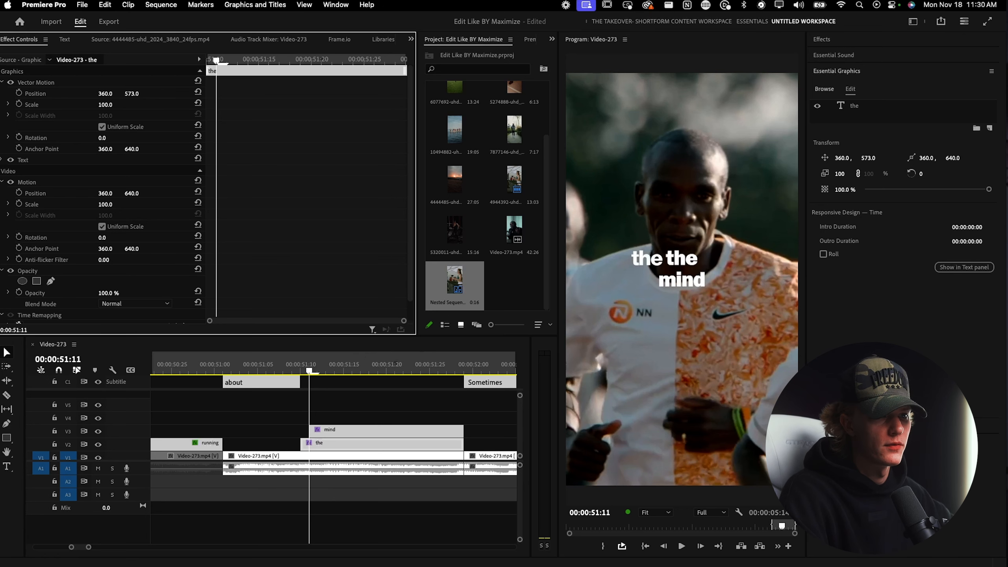
left_click_drag(106, 94, 89, 93)
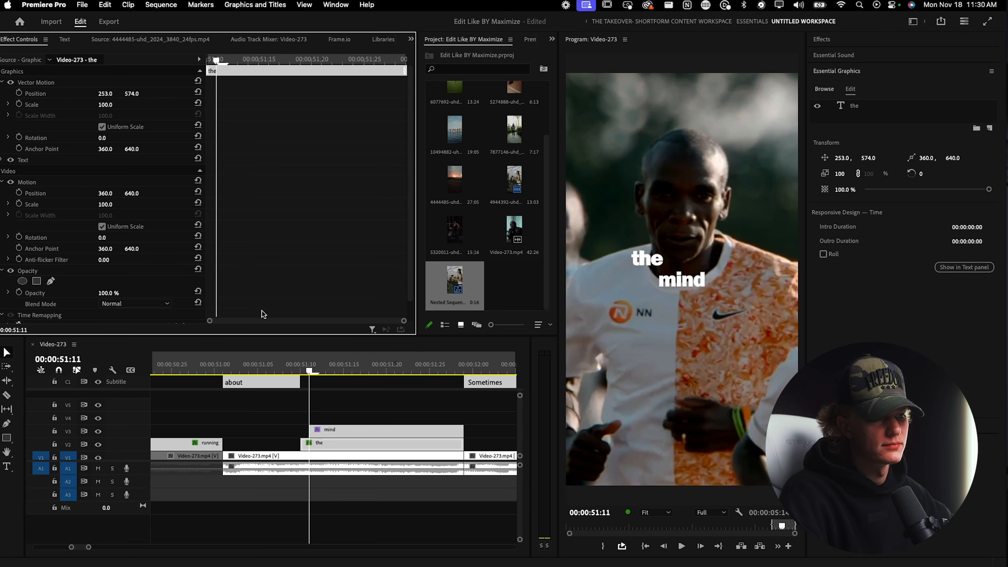
Set the "mind" text's font size to 199 and apply faux italic, matching the reference at 00:00:51:13.
left_click(338, 430)
left_click(321, 368)
key("Right")
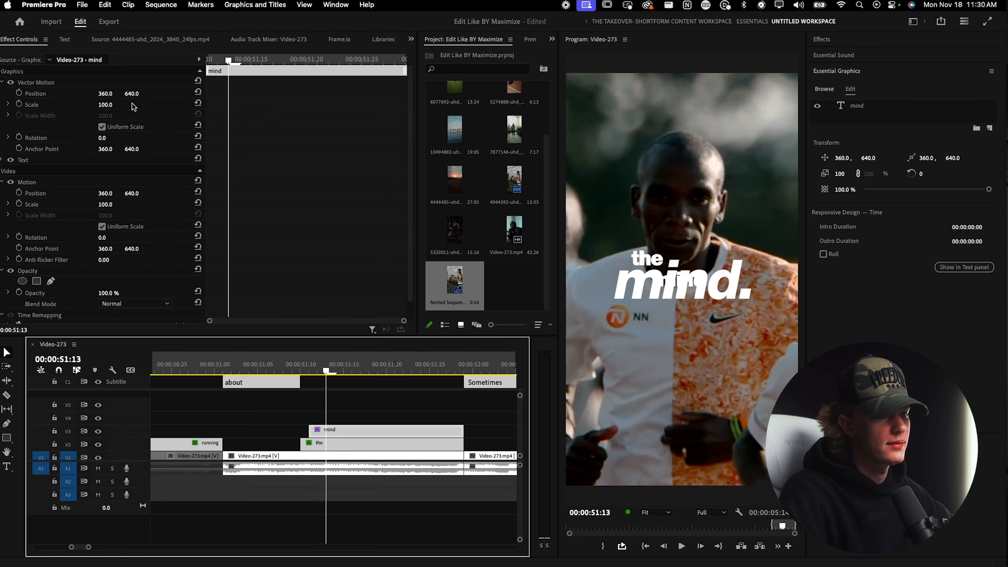
left_click(857, 106)
left_click_drag(925, 353, 951, 353)
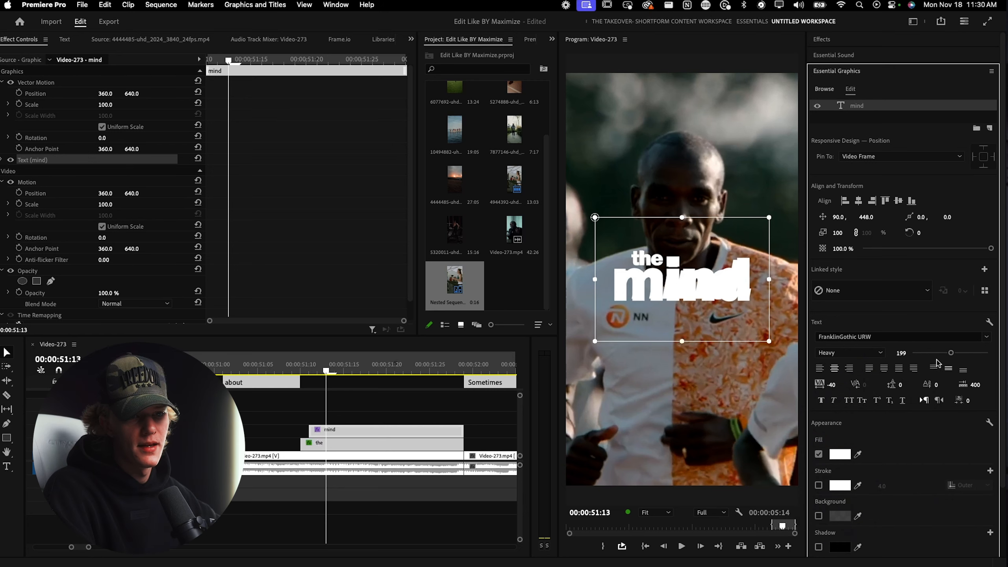
left_click(834, 400)
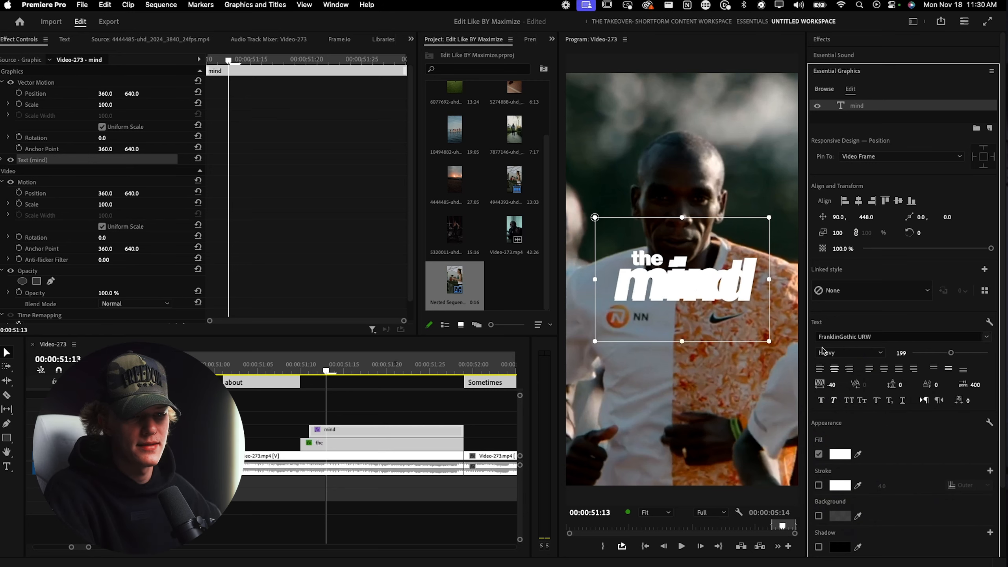
Disable the reference clip beneath the "the" and "mind" graphics.
left_click(437, 411)
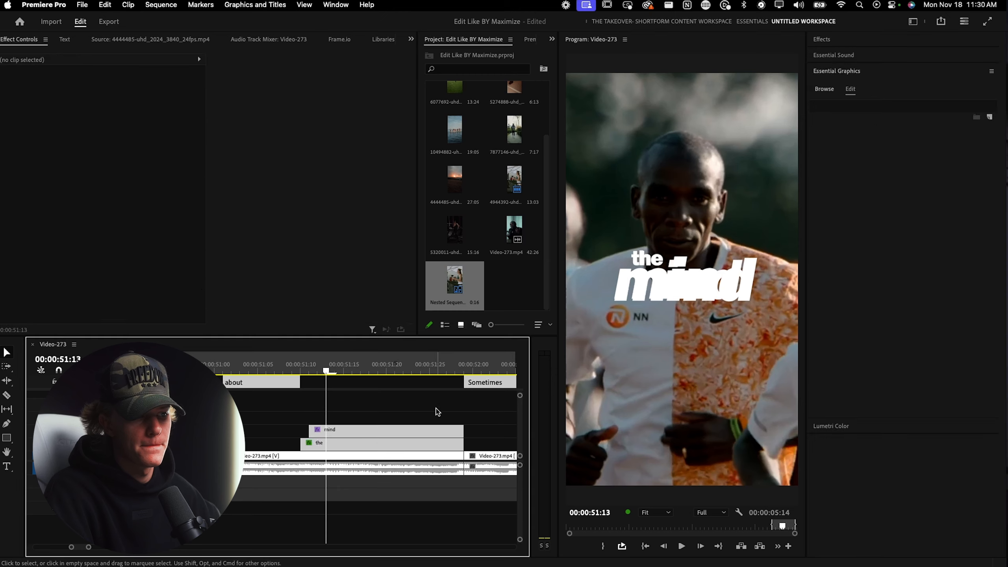
left_click(353, 456)
key("shift+e")
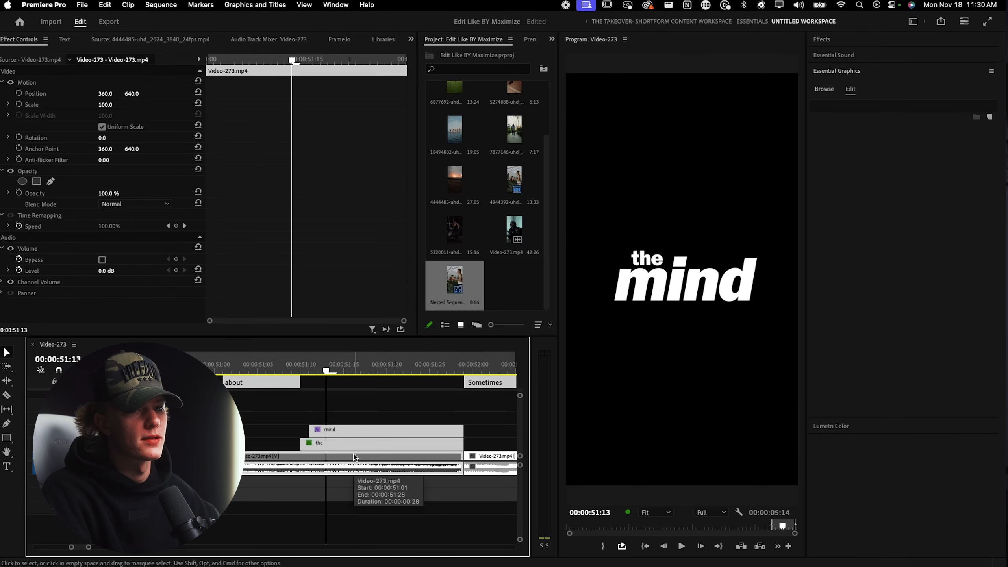
Play back the finished caption graphics to review their timing and look through "mind".
left_click(191, 365)
key("minus")
key("minus")
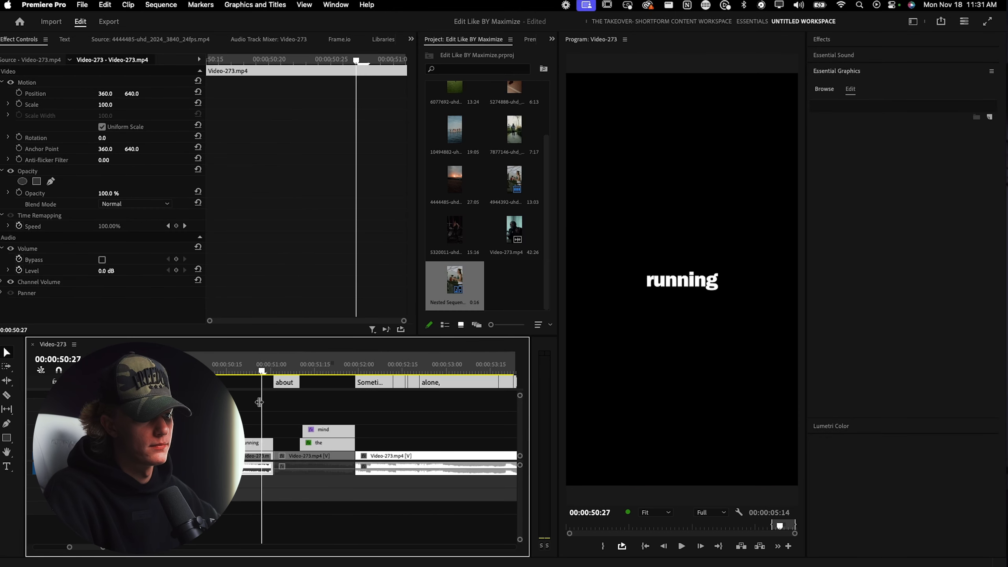
key("minus")
key("minus")
key("shift+k")
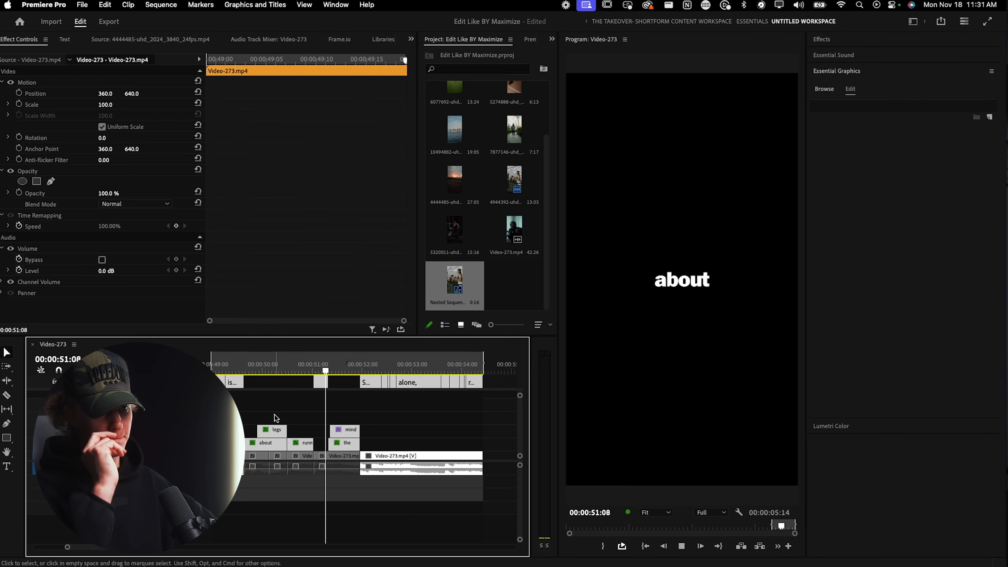
key("space")
Compare the "Sometimes" caption with the reference at 00:00:52:08 and rewrite its text in lowercase as "sometimes".
key("equal")
key("equal")
key("c")
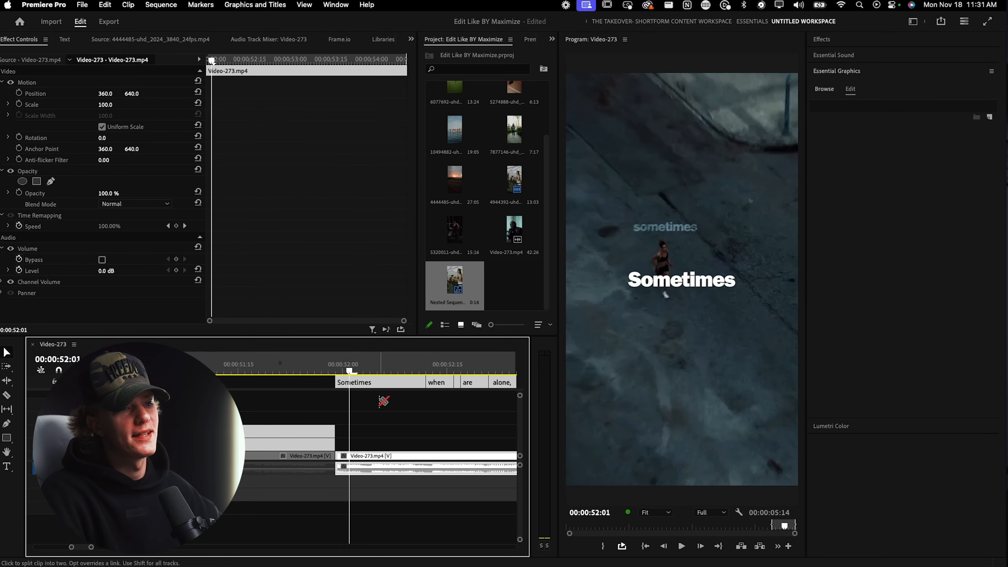
scroll(383, 401, "right", 2)
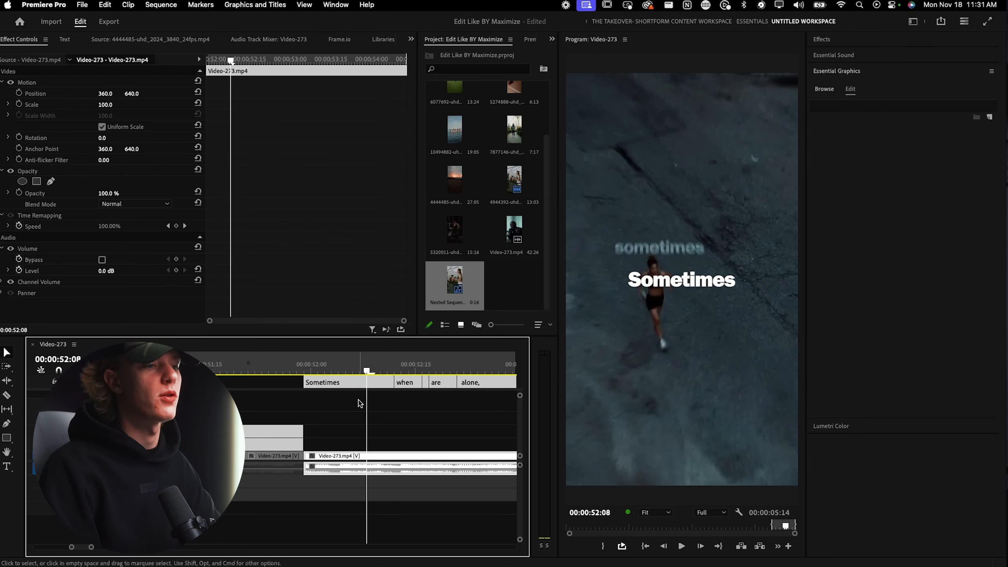
left_click(367, 383)
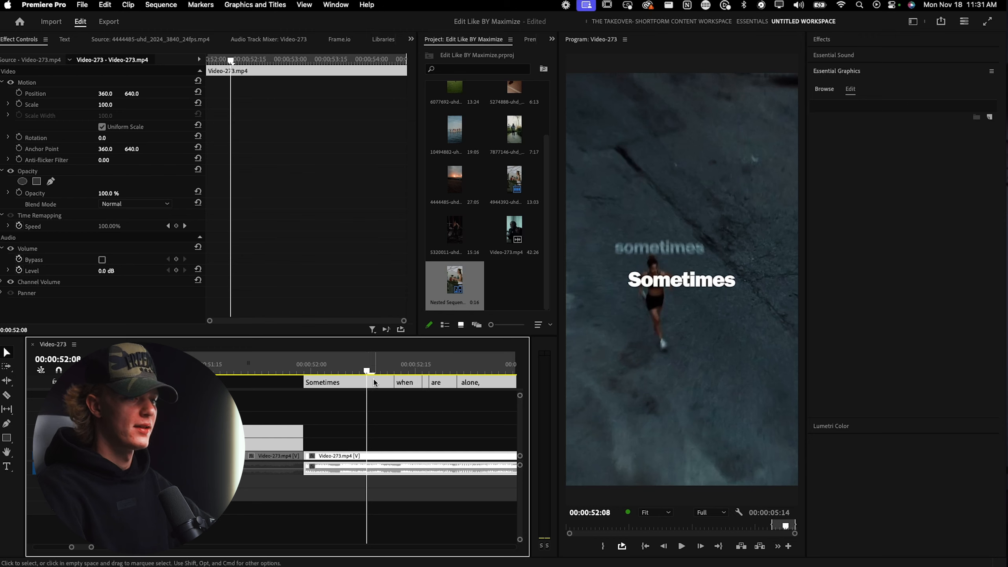
left_click(653, 284)
double_click(653, 284)
type("sometimes")
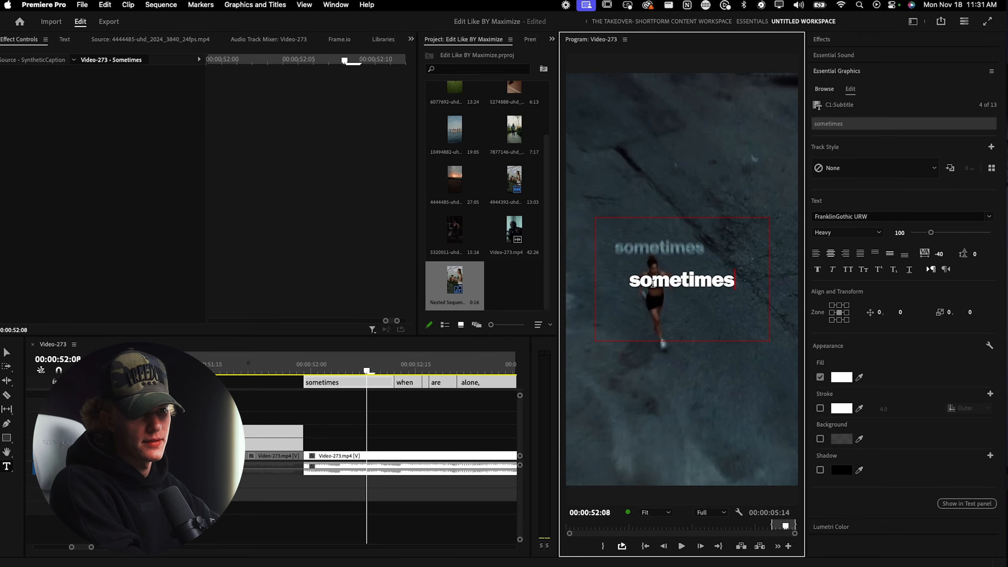
Set the font size of the "sometimes" caption to 82.
key("super+a")
left_click_drag(929, 236, 926, 237)
left_click(439, 414)
Upgrade the "sometimes" caption to a graphic and move it to the track directly above the video clip.
left_click(359, 382)
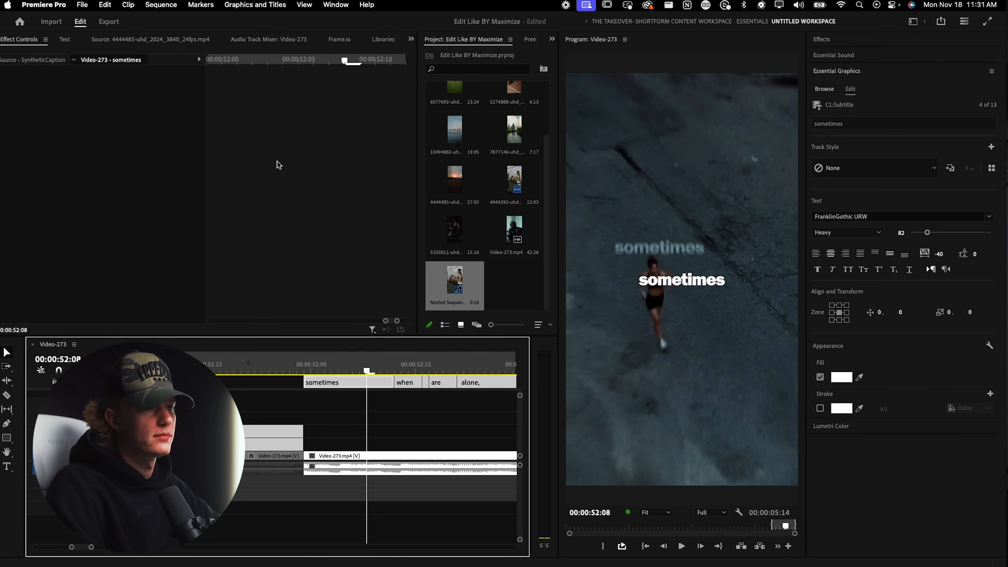
left_click(255, 4)
left_click(290, 155)
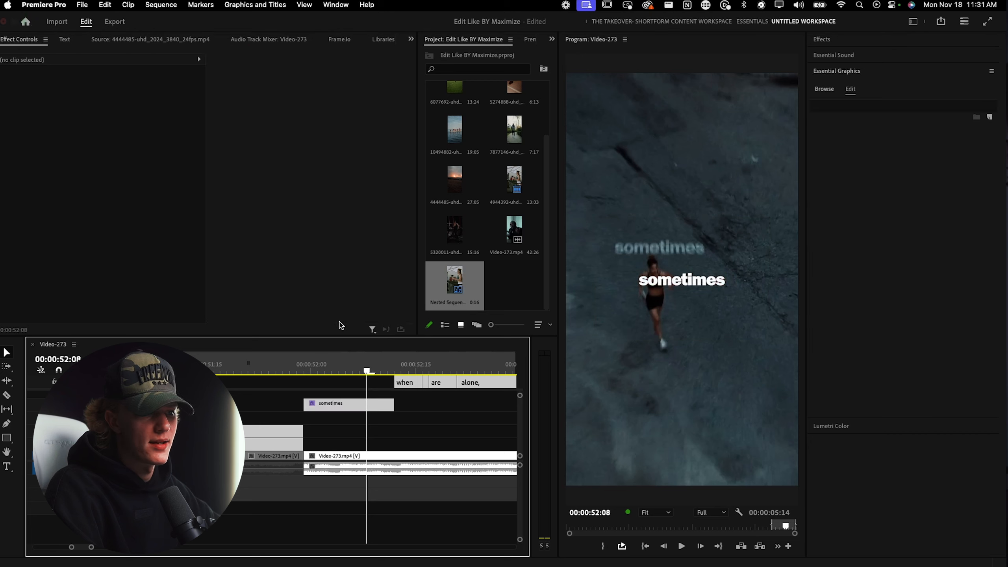
left_click_drag(337, 410, 340, 447)
Try the Overlay blend mode on the "sometimes" graphic, settling on Soft Light.
scroll(143, 284, "down", 1)
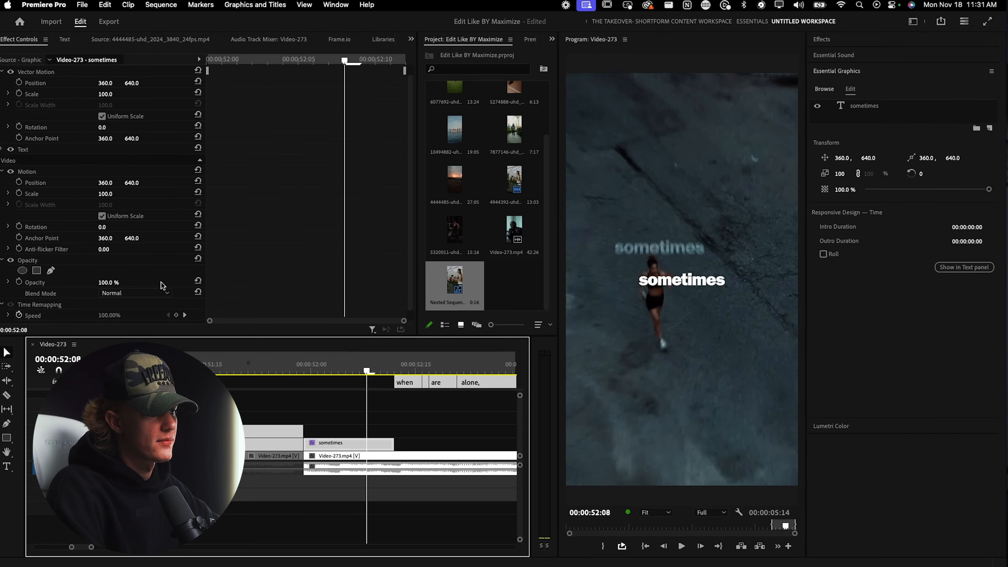
left_click(147, 284)
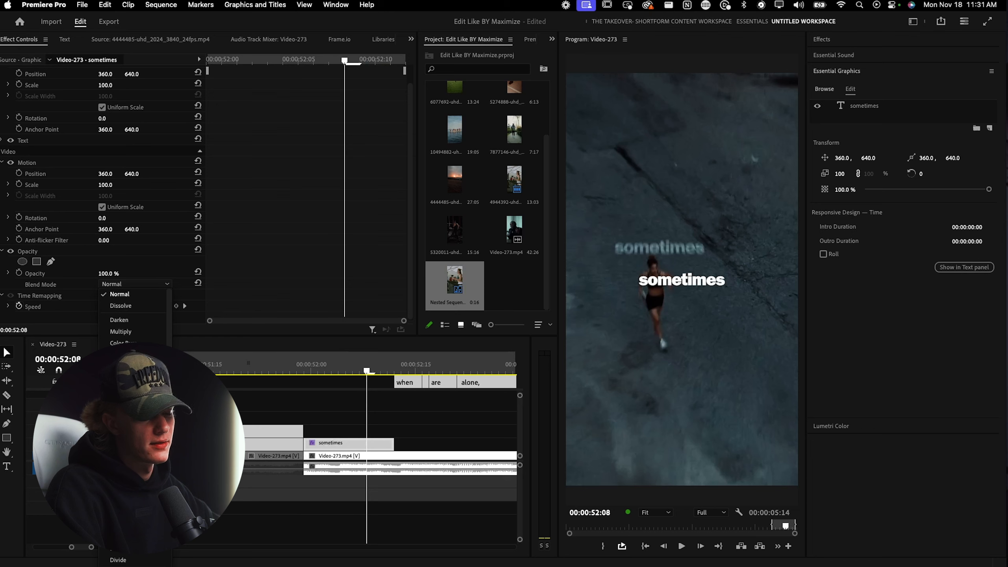
left_click(119, 441)
left_click(135, 284)
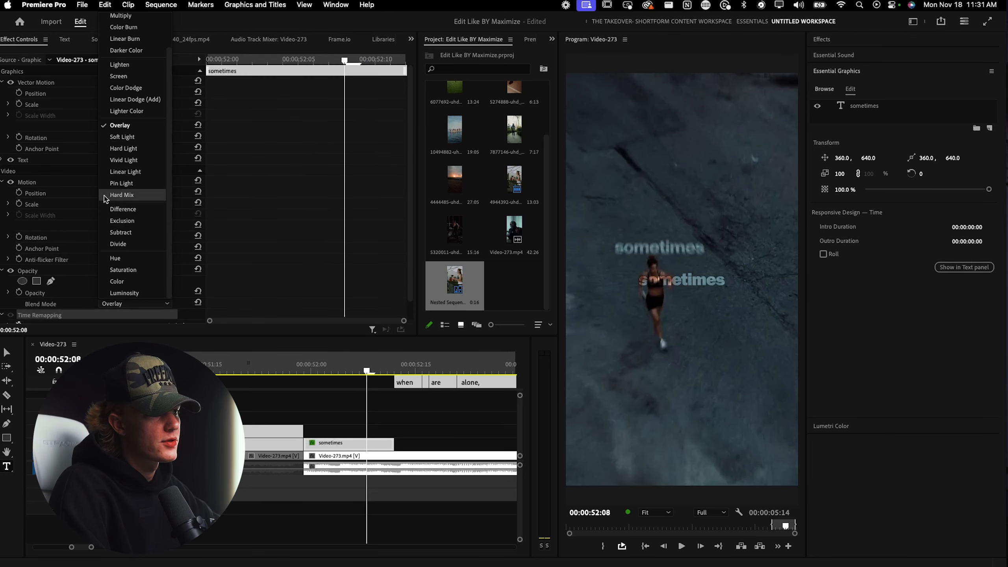
left_click(128, 137)
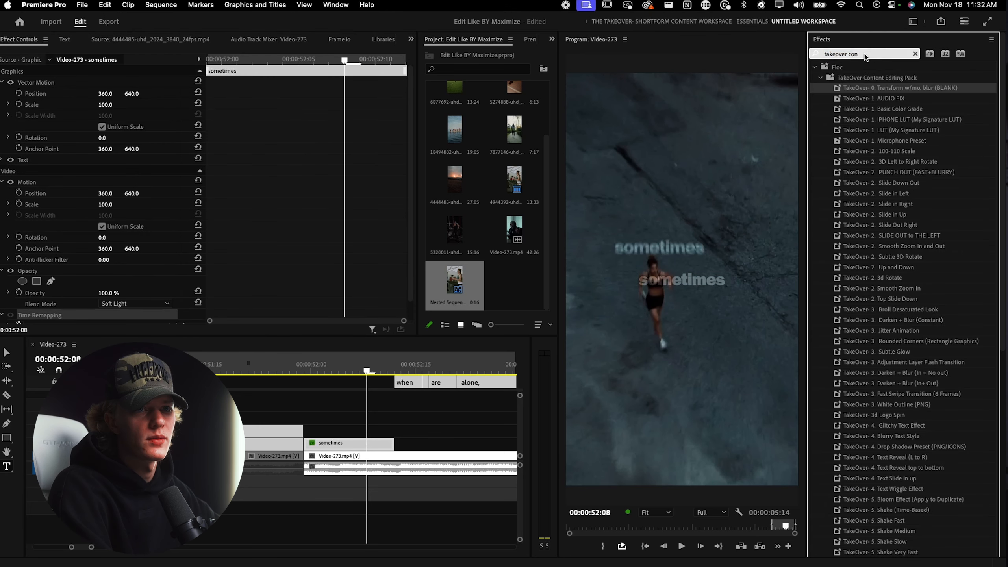
Find the Transform video effect and apply it to the "sometimes" graphic.
type("transform")
left_click_drag(857, 215, 359, 446)
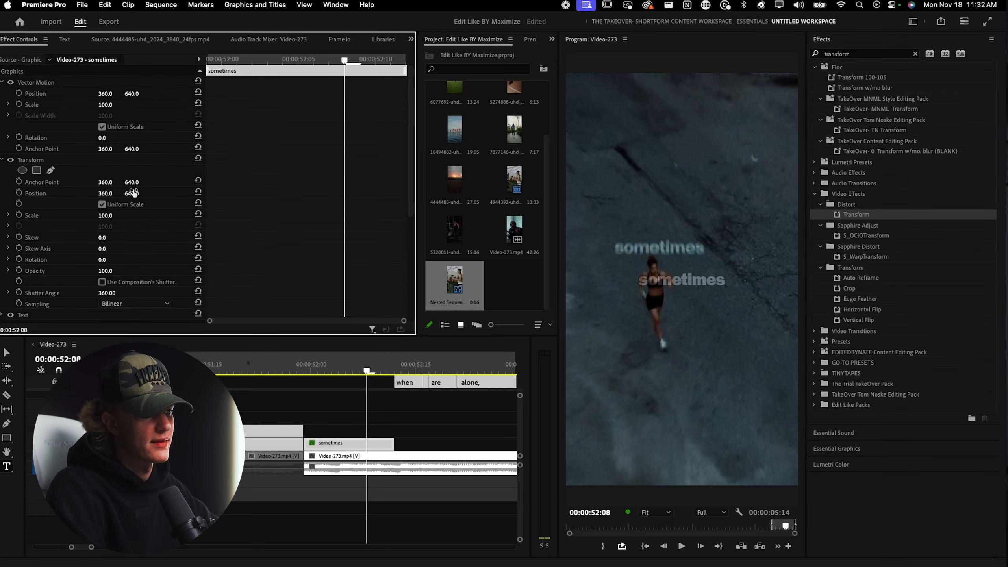
Check the reference at 00:00:51:29 with the "sometimes" graphic disabled, and place the sunset footage beneath the graphic as a nested sequence.
left_click_drag(335, 360, 306, 387)
key("shift+super+e")
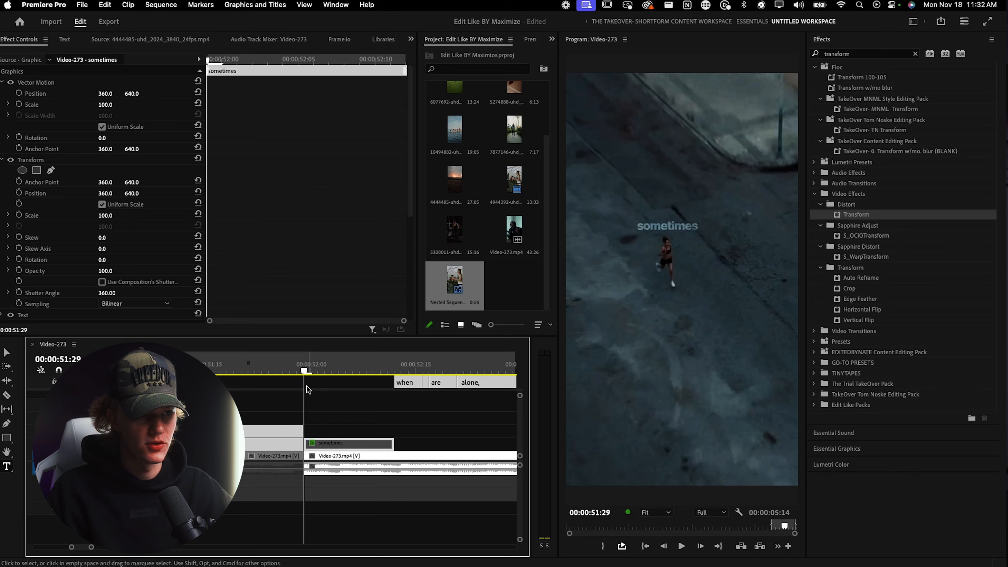
left_click(503, 258)
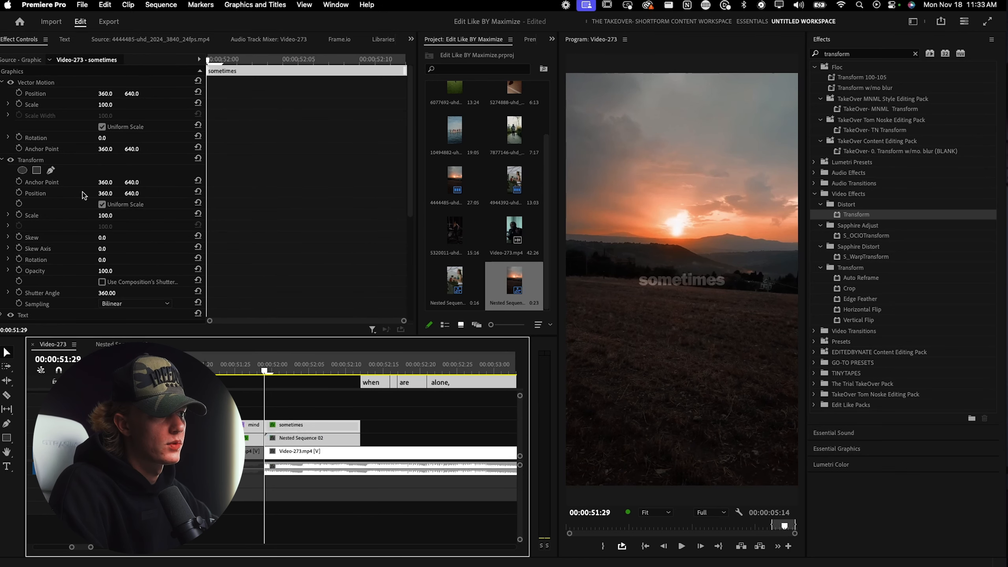
Set the graphic's Transform position to 338.0, 771.0 and keyframe it at the start of "sometimes".
left_click(46, 160)
left_click_drag(139, 193, 197, 192)
left_click_drag(99, 194, 125, 193)
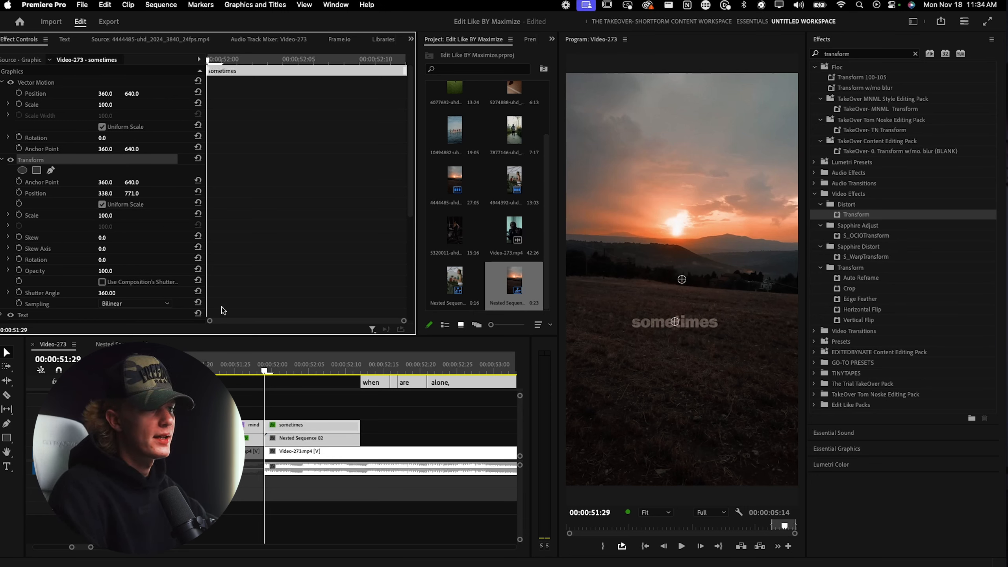
left_click(18, 192)
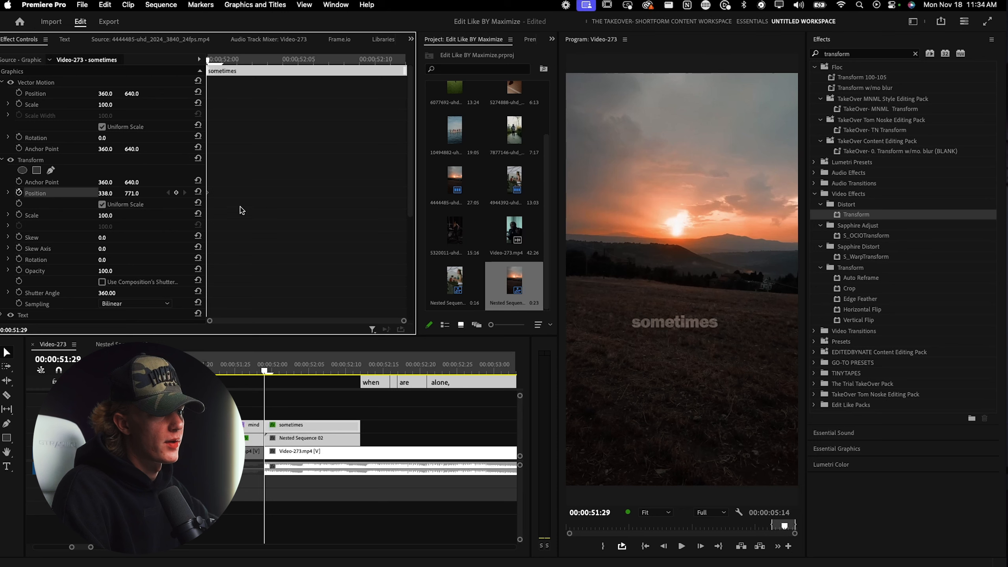
Keyframe the graphic's vertical Transform position at 815.0 near its end, at 00:00:52:11.
left_click_drag(213, 62, 238, 62)
left_click_drag(274, 63, 394, 71)
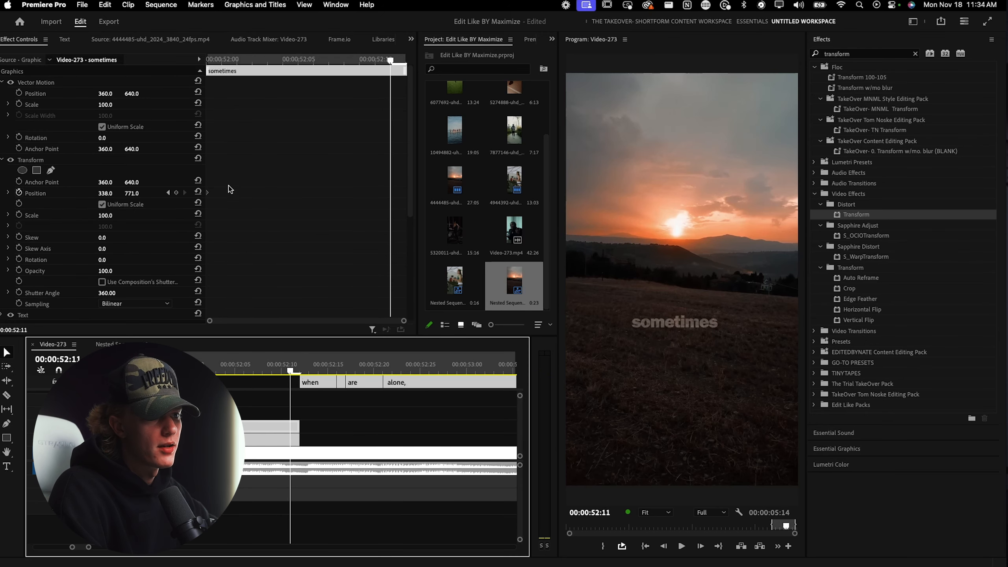
left_click_drag(148, 193, 165, 193)
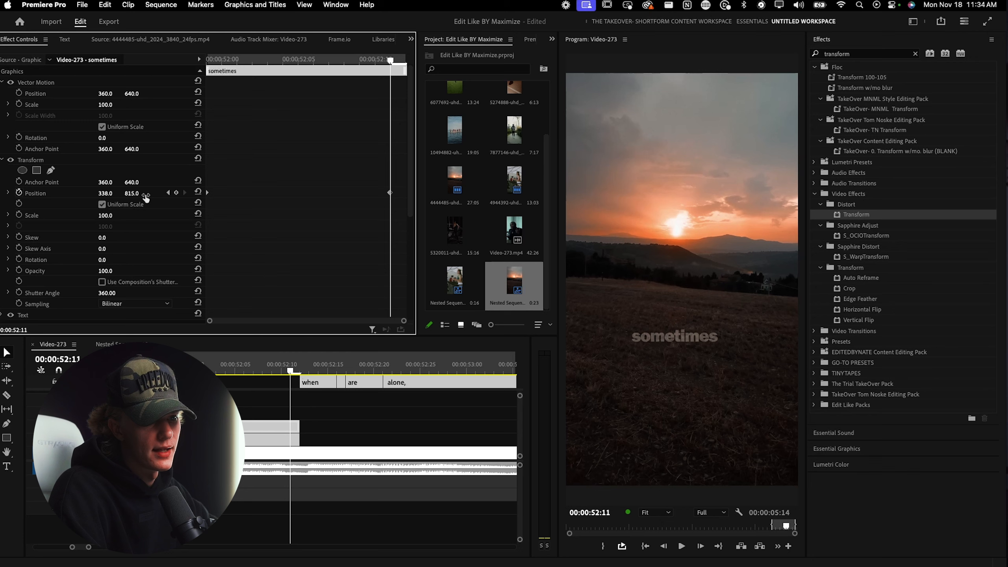
Animate the graphic's Transform scale from 88.0 at its start to 100.0 at its end.
left_click_drag(390, 62, 207, 60)
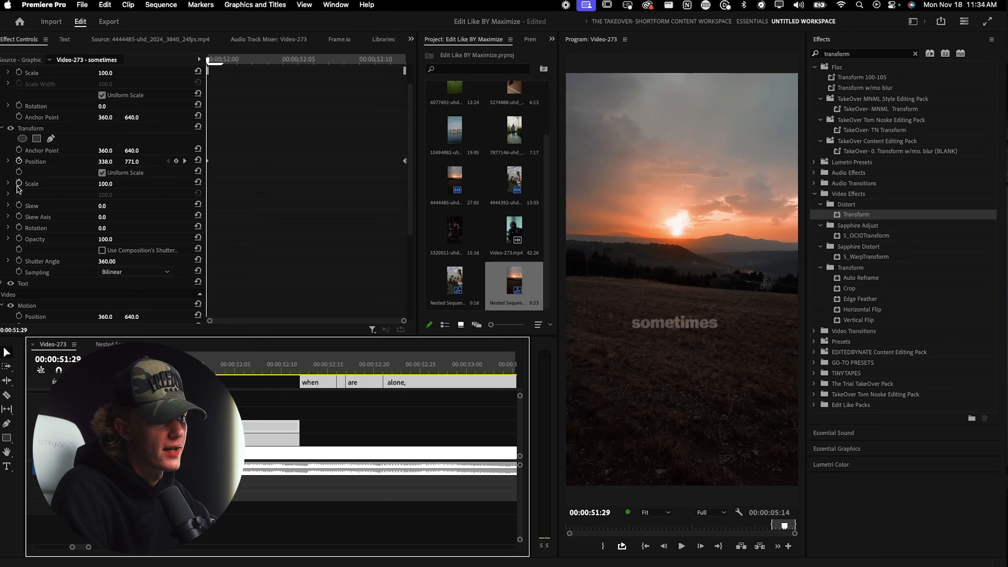
left_click(19, 182)
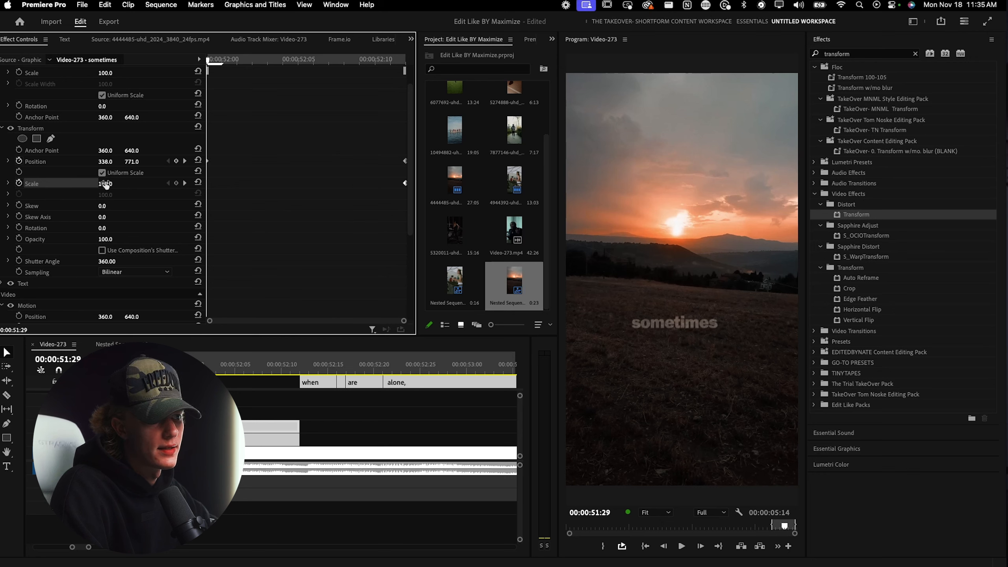
left_click_drag(105, 184, 97, 184)
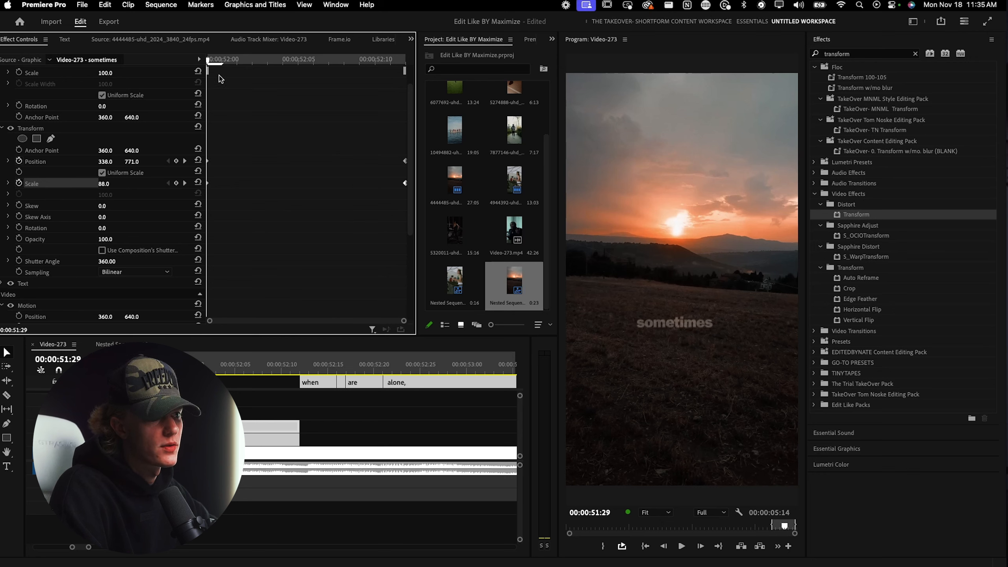
Play back the "sometimes" graphic over the sunset footage to review its position and scale animation.
left_click_drag(208, 62, 153, 61)
key("space")
key("space")
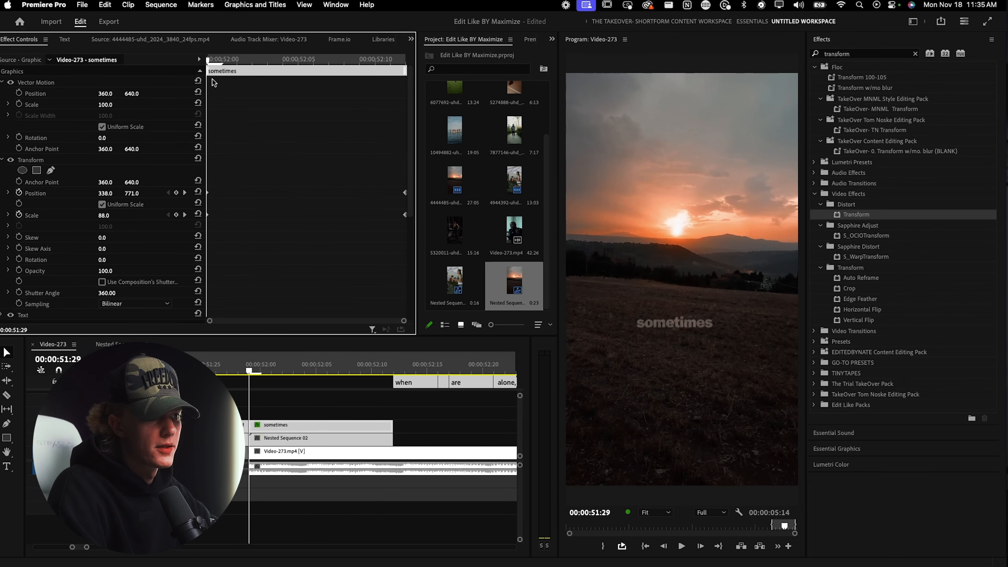
key("space")
key("space")
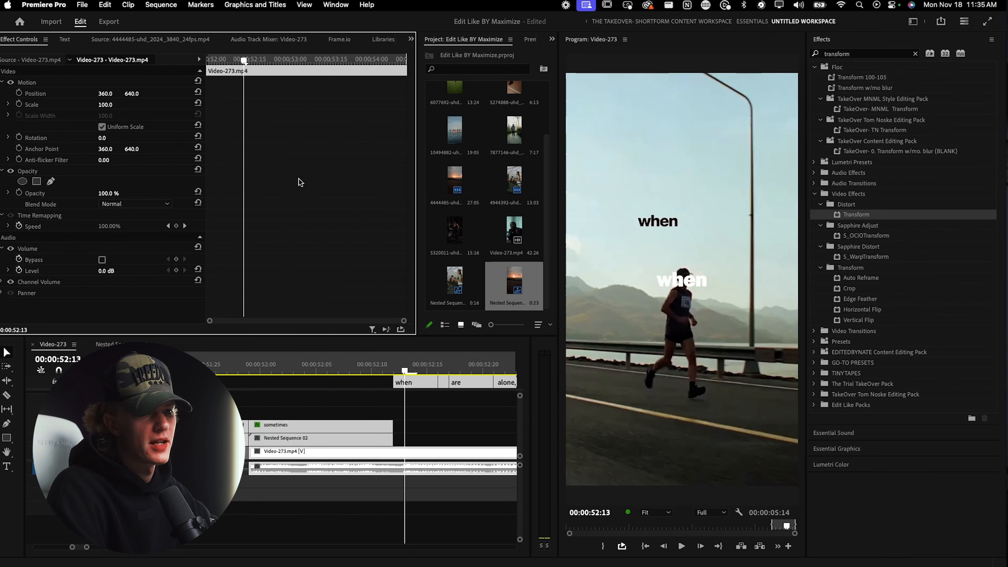
left_click(212, 366)
key("space")
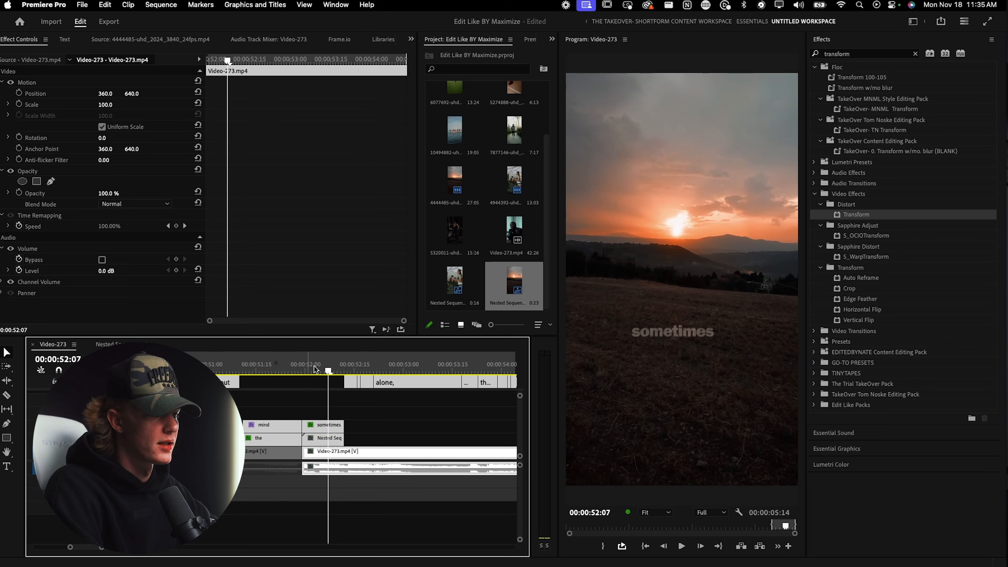
Create an adjustment layer and lay it above the "sometimes" graphic, cut to the same length.
left_click_drag(417, 235, 322, 236)
left_click(525, 325)
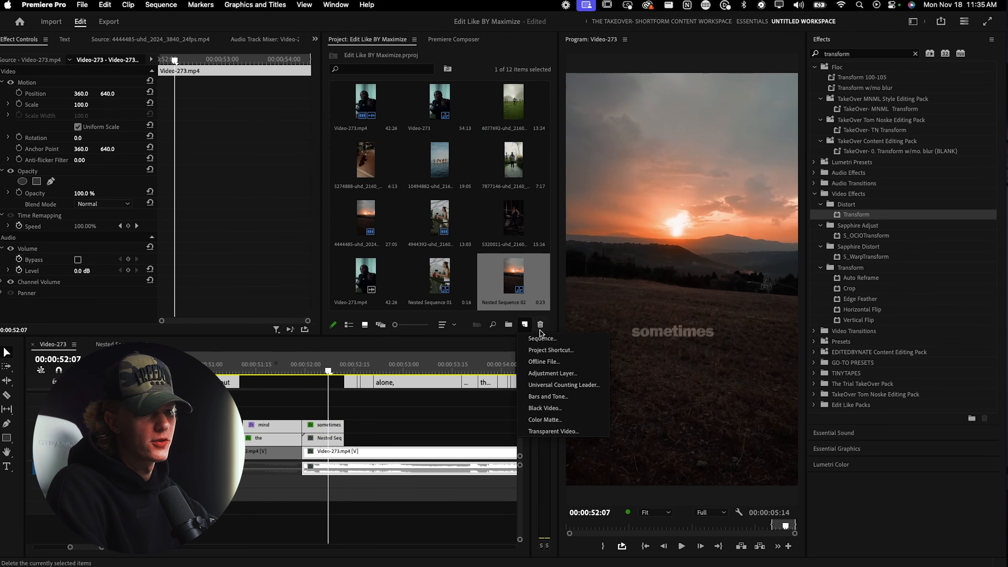
left_click(553, 374)
left_click(564, 348)
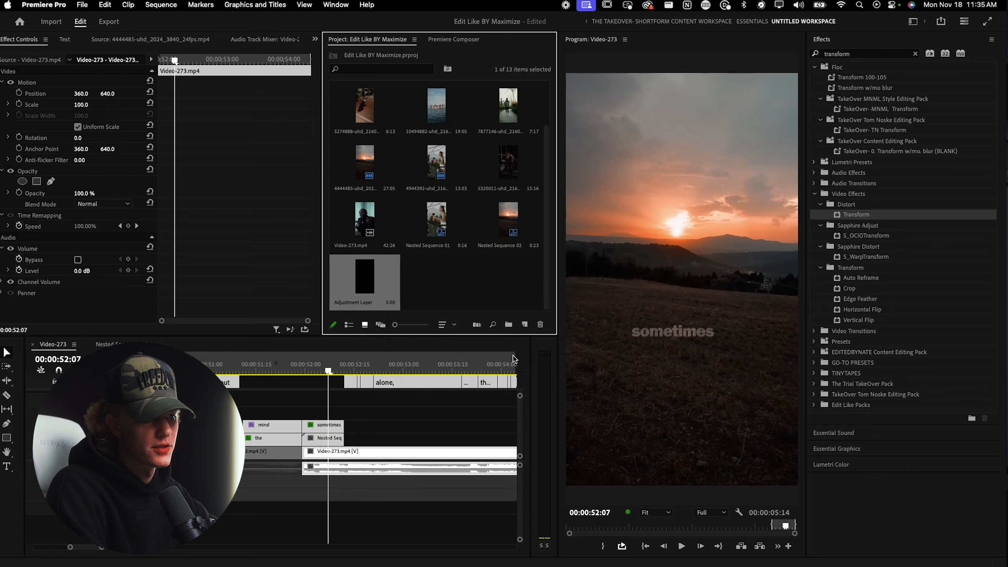
left_click_drag(373, 286, 326, 412)
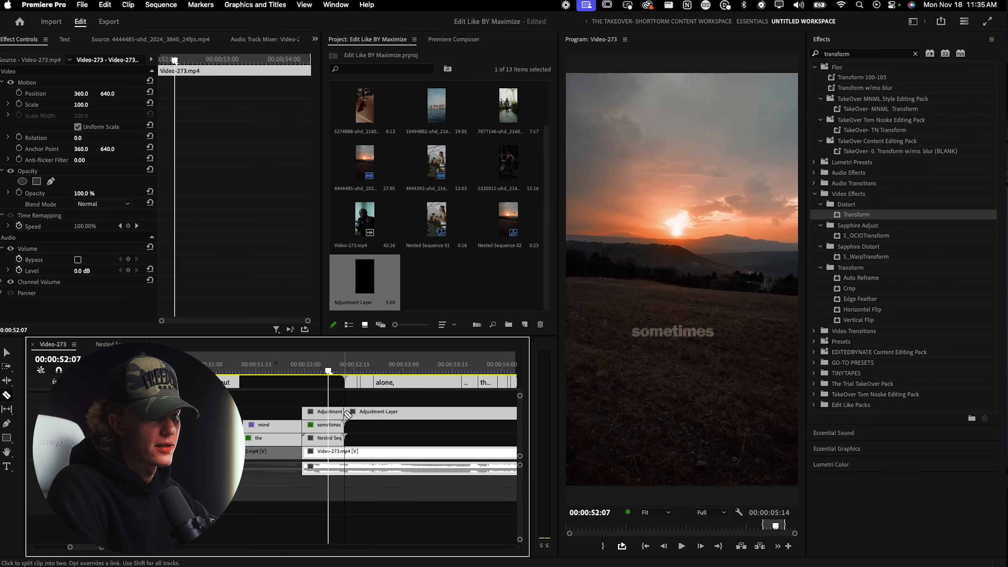
left_click(335, 414)
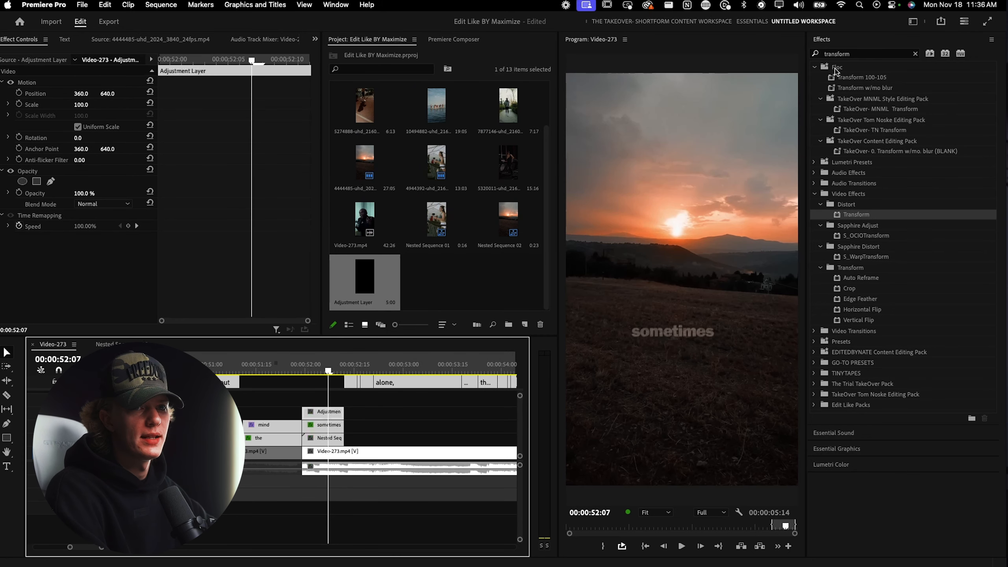
Apply the Transform effect to the adjustment layer and keyframe scale 100.0 and position 360.0, 640.0 at its start.
left_click_drag(863, 216, 334, 413)
left_click(18, 271)
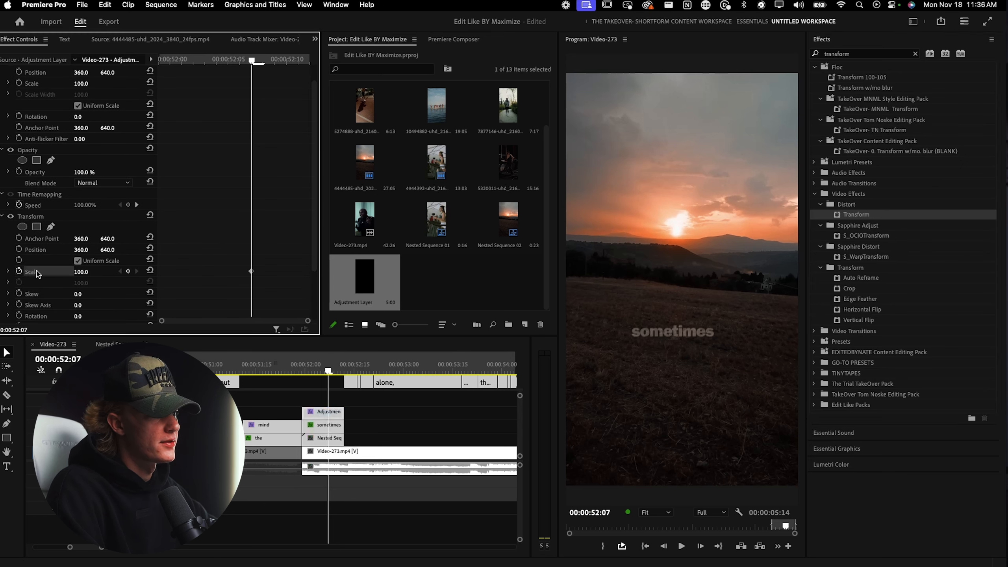
scroll(222, 252, "down", 3)
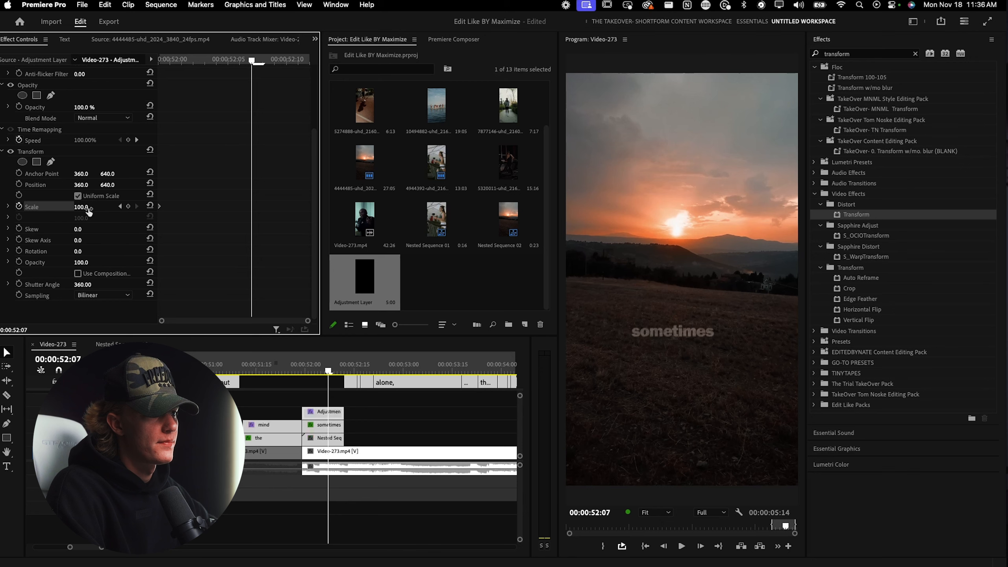
left_click(18, 184)
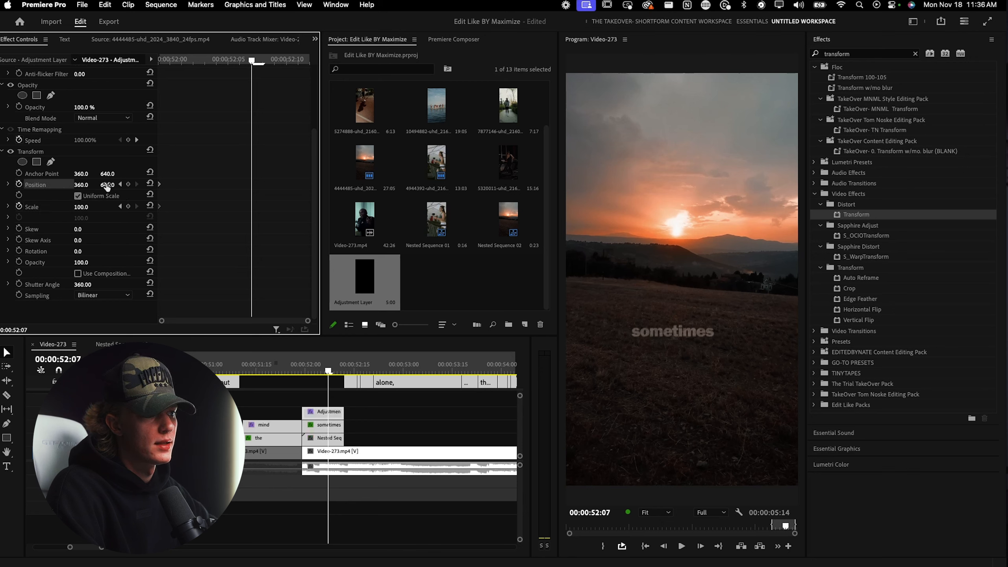
Keyframe a larger scale and a position shifted up and right at the adjustment layer's end.
left_click_drag(81, 208, 18, 186)
mouse_move(84, 206)
left_mouse_down()
mouse_move(119, 186)
mouse_move(65, 186)
mouse_move(98, 187)
mouse_move(86, 204)
left_mouse_up()
left_click_drag(242, 180, 277, 232)
Play back the section from "the mind" through "sometimes" to review the adjustment layer's push-in.
left_click(284, 365)
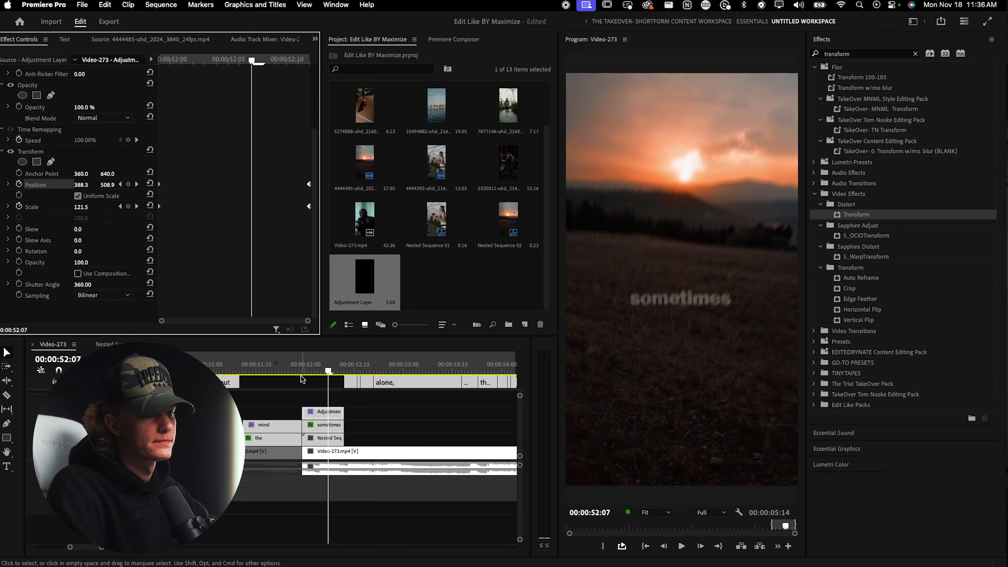
key("space")
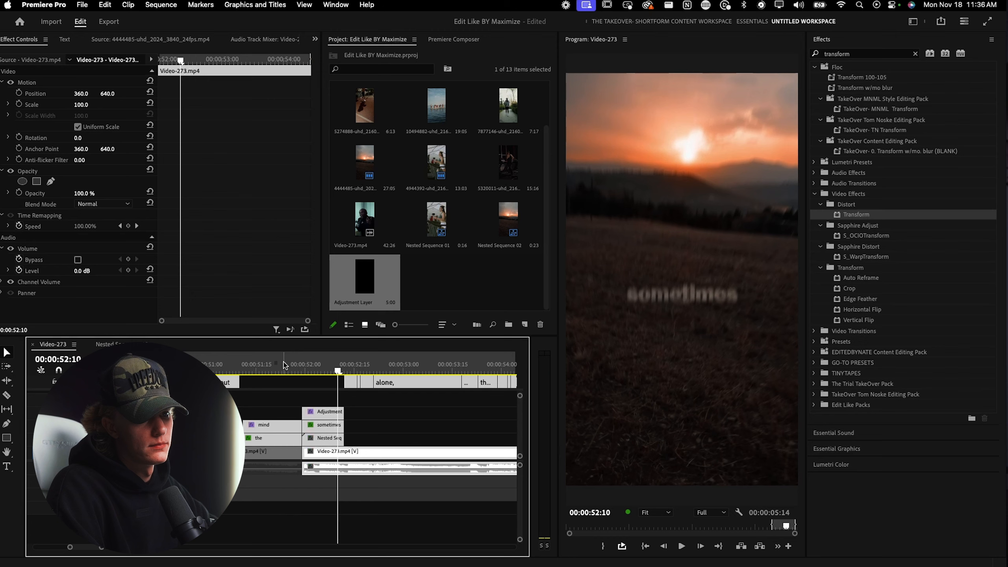
left_click(225, 370)
key("space")
scroll(306, 406, "down", 3)
key("space")
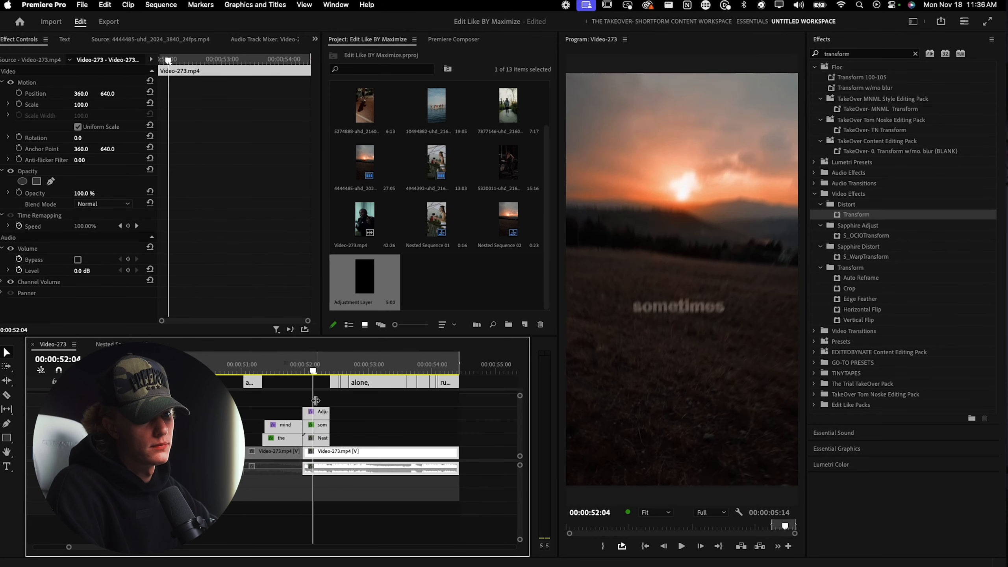
left_click(293, 370)
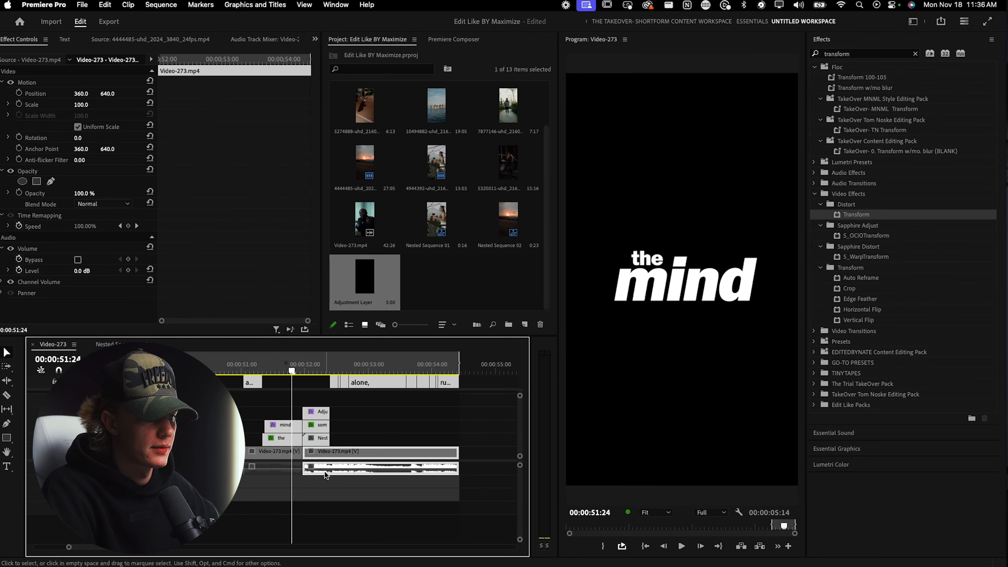
key("space")
key("space")
left_click(277, 369)
key("space")
key("space")
left_click(296, 371)
Add Transform keyframes on the adjustment layer at 00:00:52:03 for position 374.2, 574.5 and scale 110.8.
left_click_drag(297, 373, 320, 371)
left_click(316, 411)
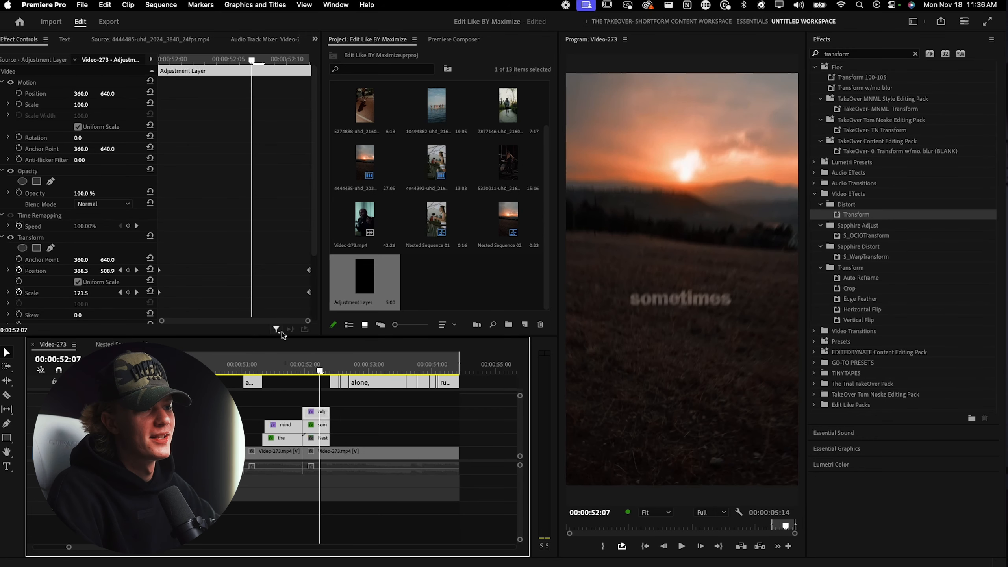
scroll(264, 305, "down", 1)
left_click_drag(177, 58, 215, 59)
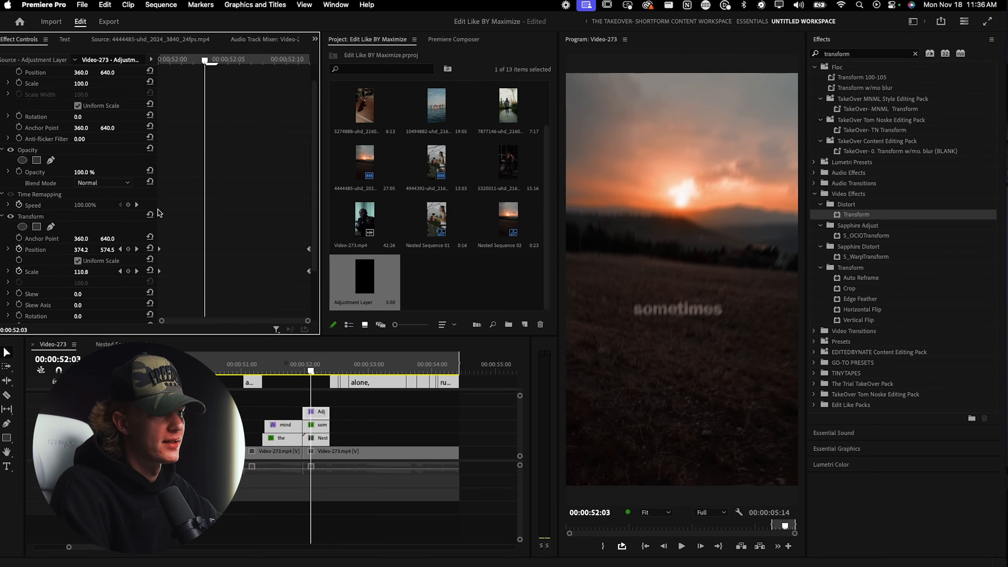
left_click(128, 250)
left_click(129, 271)
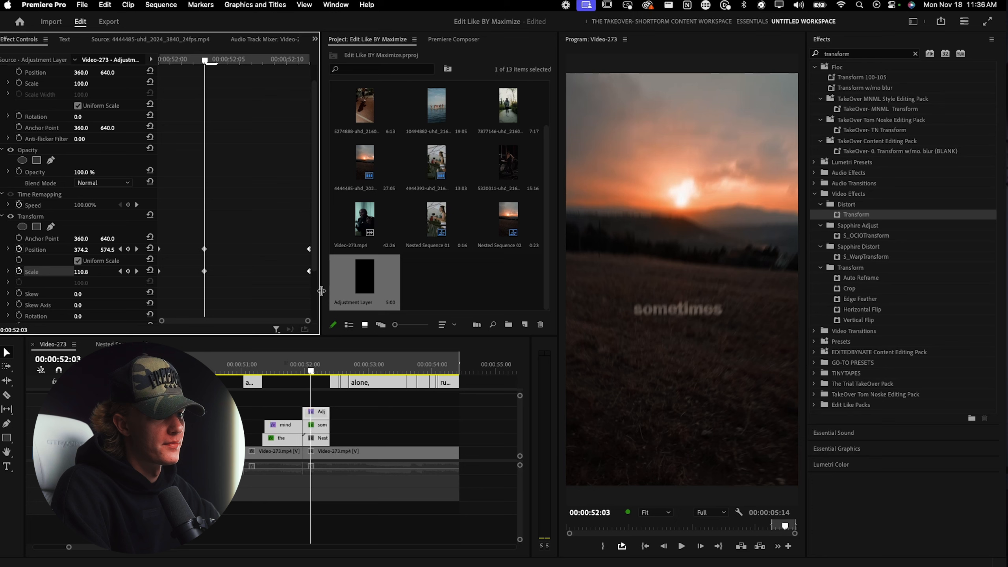
Delete the adjustment layer's end keyframes and move the 00:00:52:03 keyframes to its end in their place.
key("Delete")
left_click_drag(215, 282, 216, 282)
left_click_drag(205, 272, 310, 274)
Play back "the mind" and "sometimes" again to review the softened push-in.
left_click_drag(205, 60, 119, 63)
key("space")
key("space")
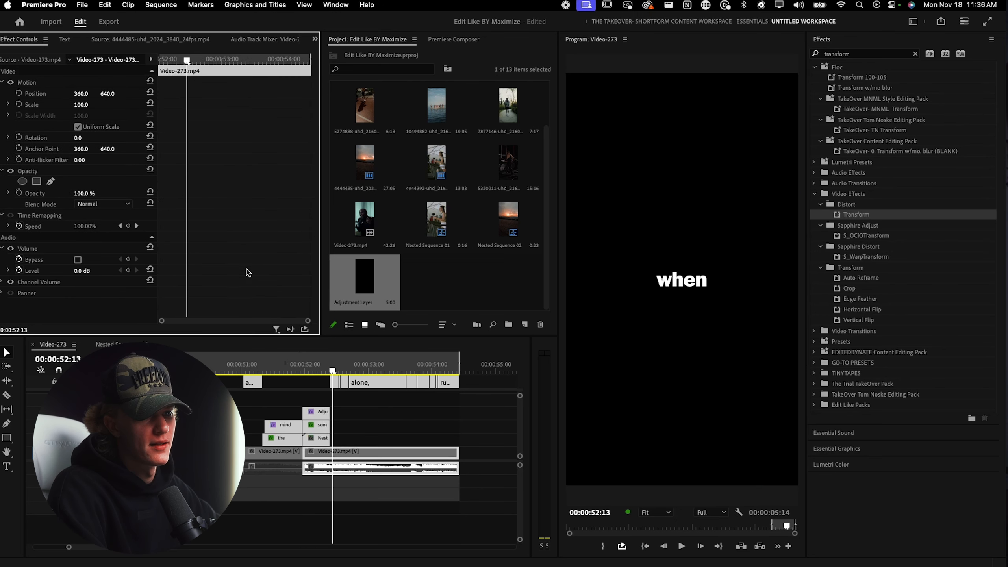
left_click(286, 363)
key("space")
key("space")
left_click(282, 364)
key("space")
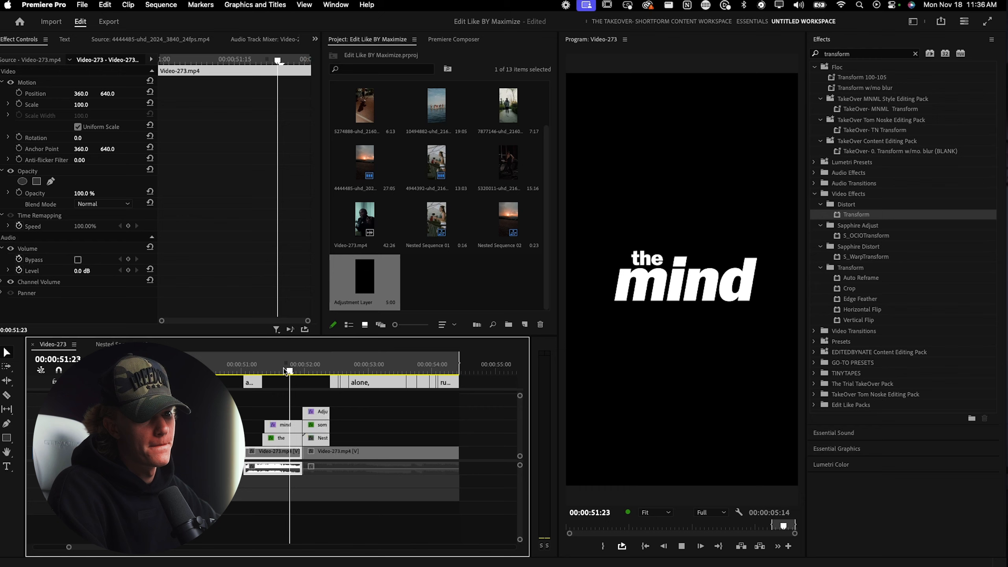
Re-enable the second Video-273.mp4 segment and disable the captions above it so only the reference footage shows.
key("space")
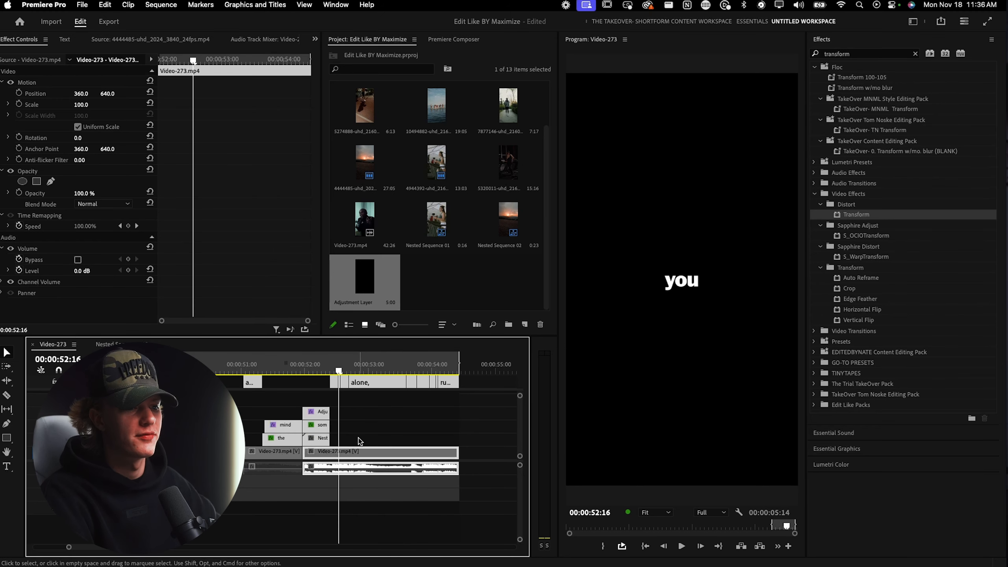
key("shift+super+e")
left_click_drag(494, 378, 321, 383)
key("shift+super+e")
left_click(365, 410)
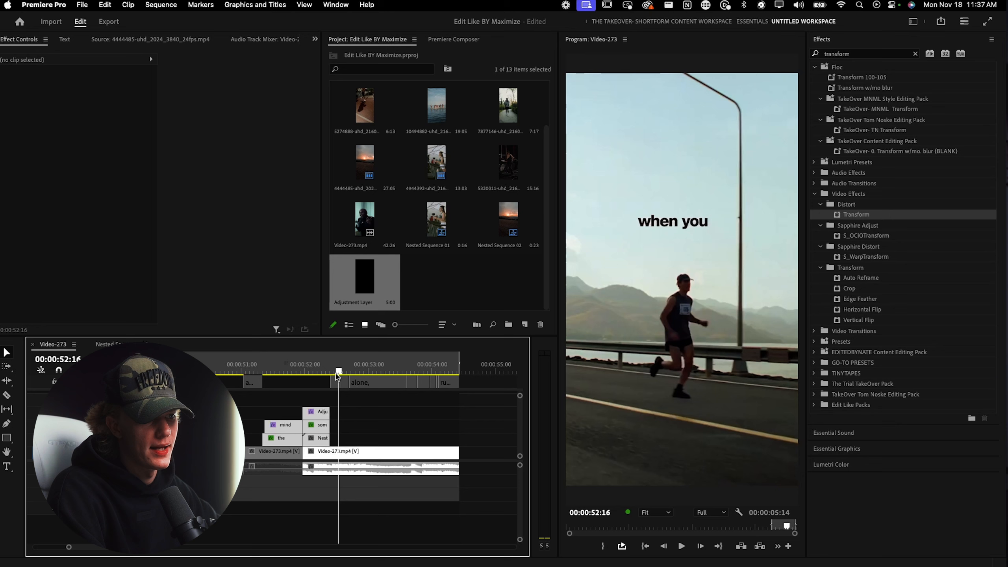
Scrub the reference footage from "when" to the fade of "alone" to examine the timing and placement of its words.
left_click(329, 370)
left_click_drag(328, 372, 349, 374)
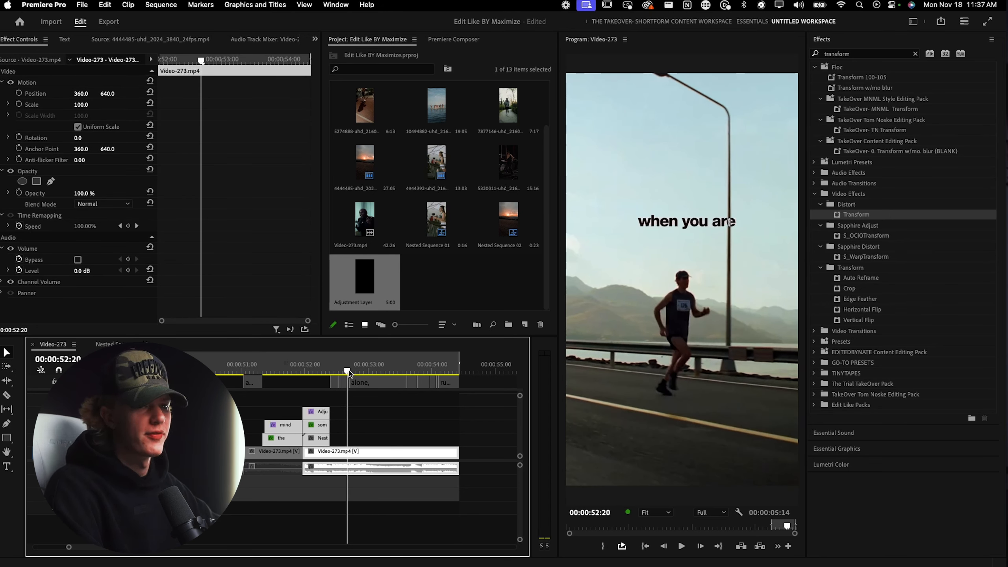
scroll(340, 406, "up", 5)
scroll(342, 410, "up", 3)
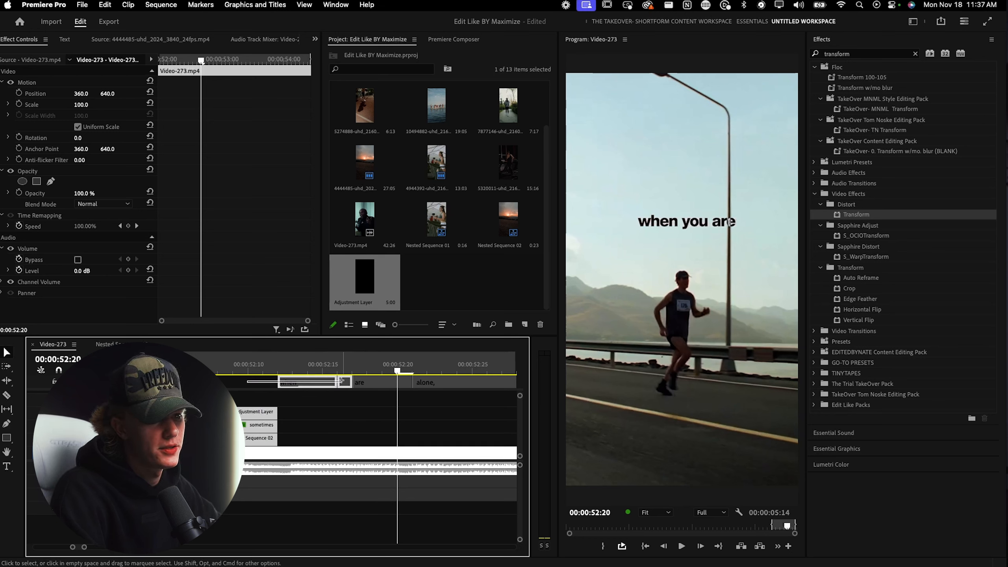
left_click(428, 372)
key("Right")
scroll(357, 401, "down", 2)
scroll(357, 402, "down", 2)
left_click_drag(353, 372, 445, 373)
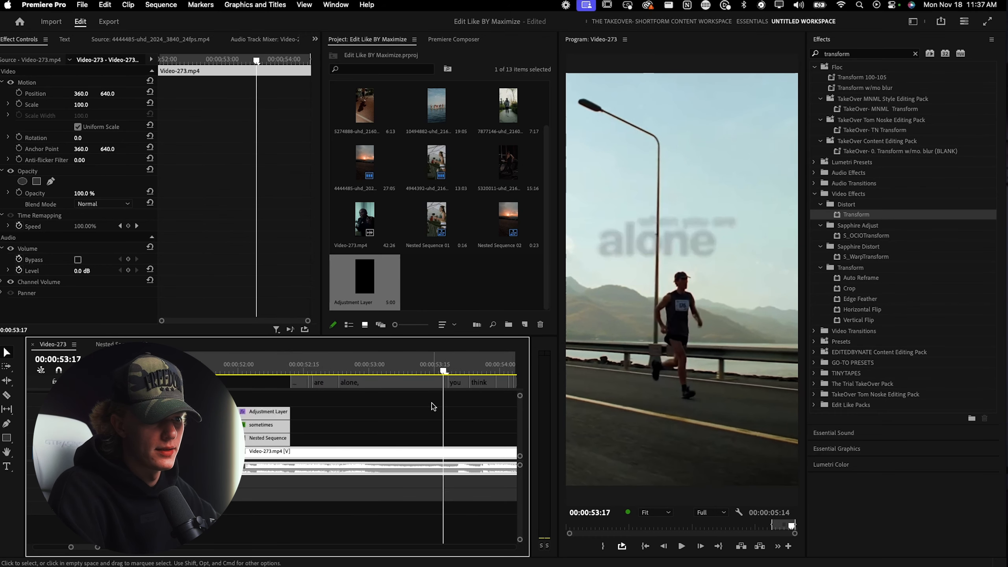
Re-enable the captions and upgrade "when", "you", "are" and "alone," to graphics.
key("super+shift+a")
left_click(393, 382)
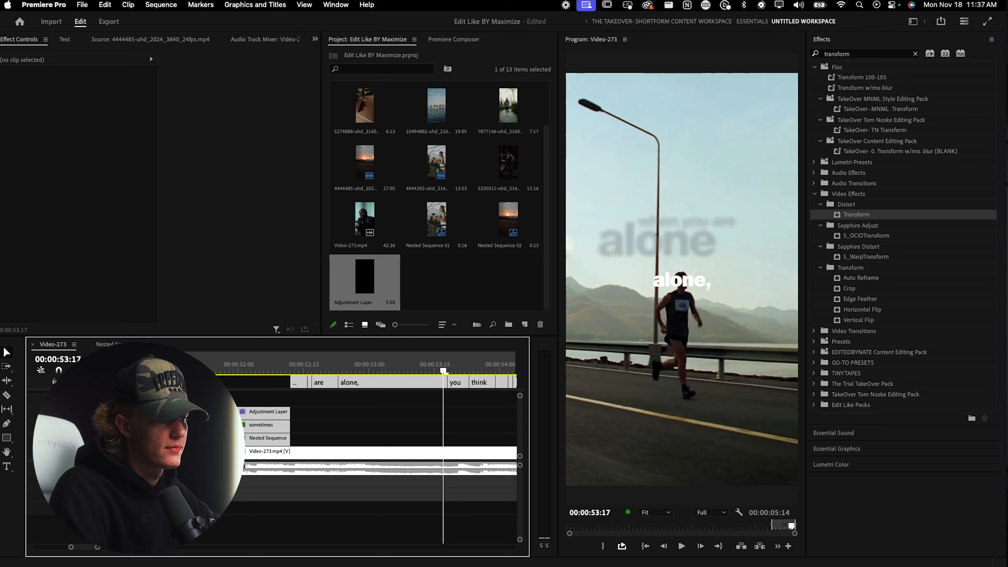
left_click(255, 4)
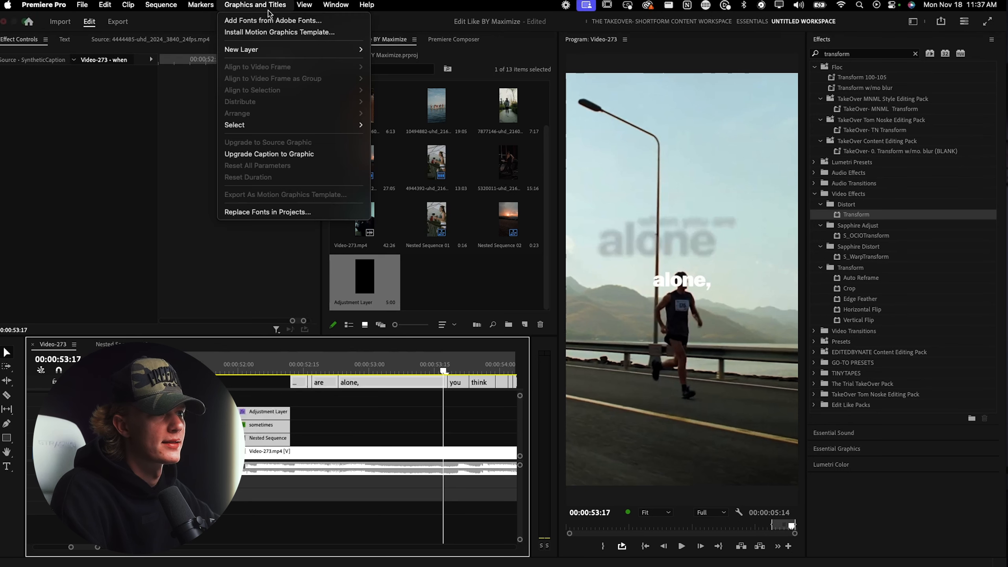
left_click(274, 153)
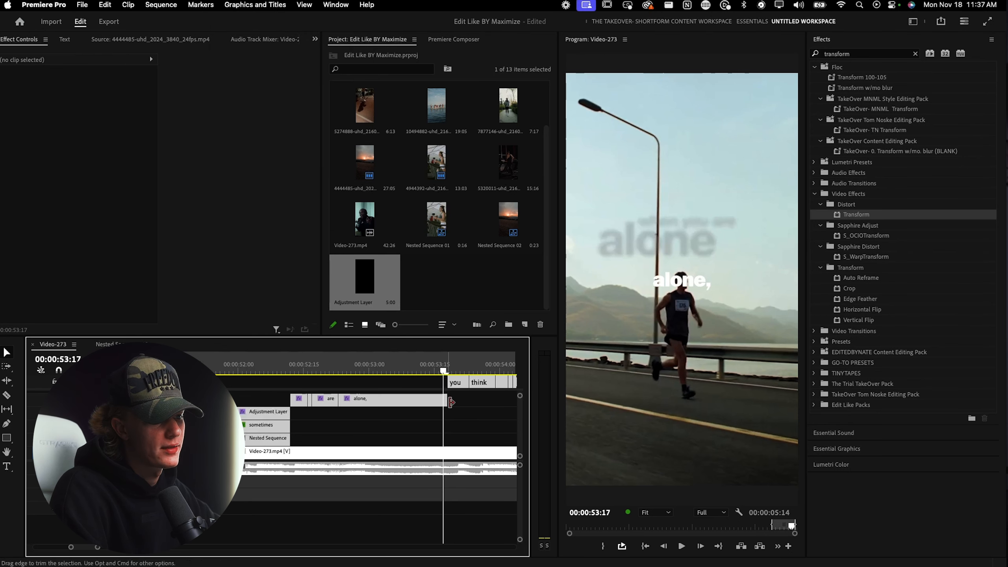
Stack the four word graphics on separate tracks and extend "when", "you" and "are" to the end of "alone,".
left_click_drag(472, 401, 302, 441)
left_click(345, 432)
left_click_drag(374, 427, 444, 412)
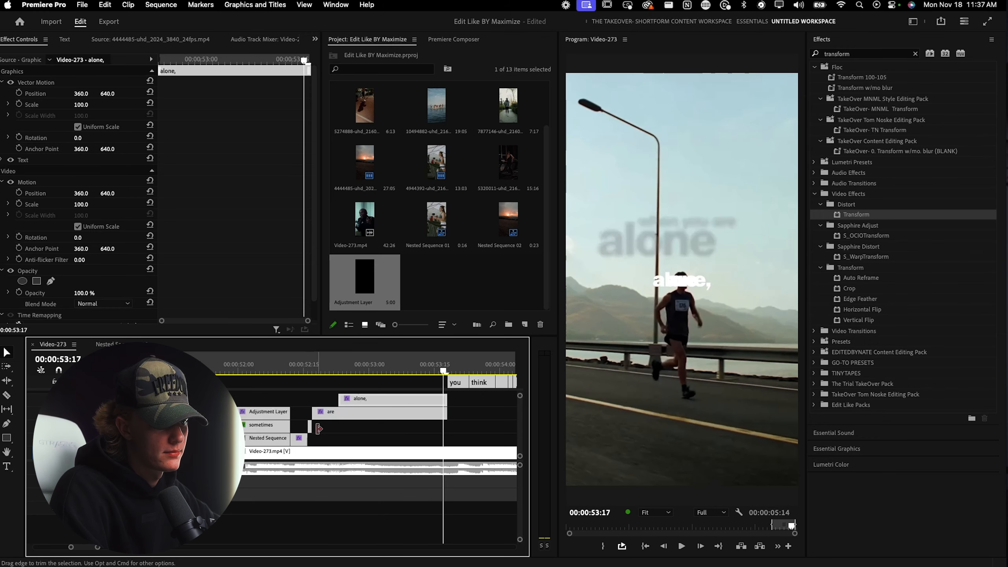
left_click_drag(319, 428, 446, 440)
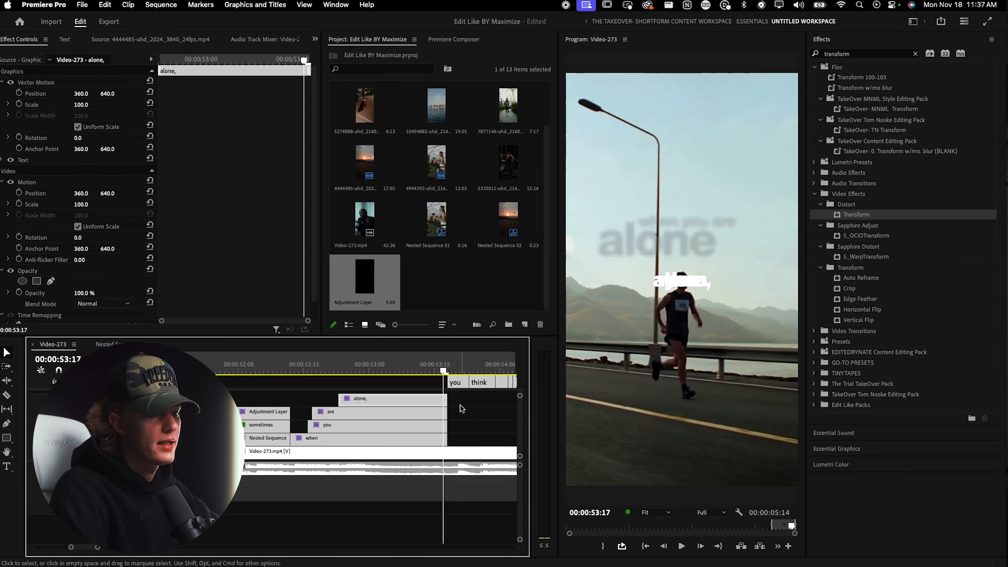
Set the last word graphic's vertical position to 524, change its text to "alone" and set its font size to 144.
left_click(360, 441)
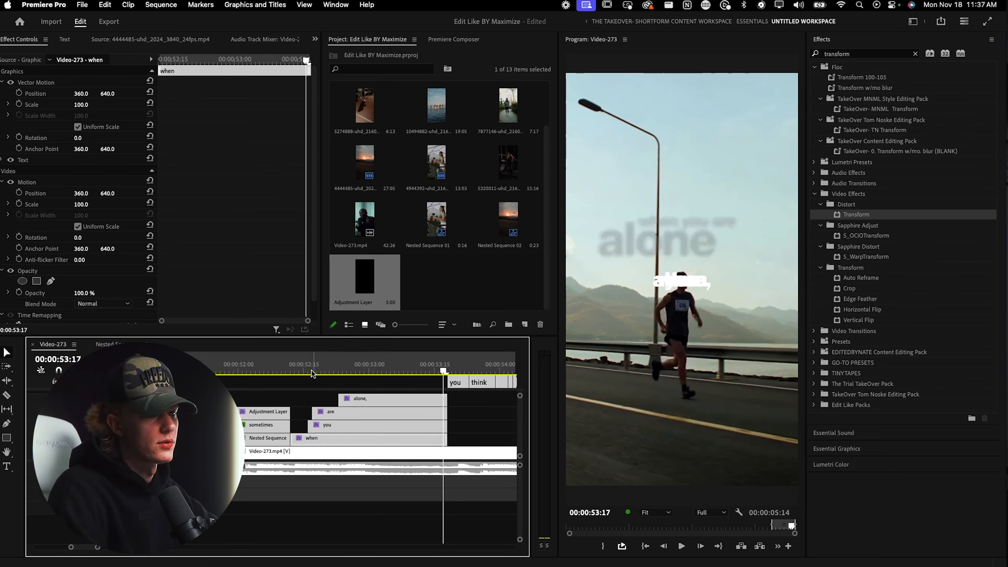
left_click(147, 93)
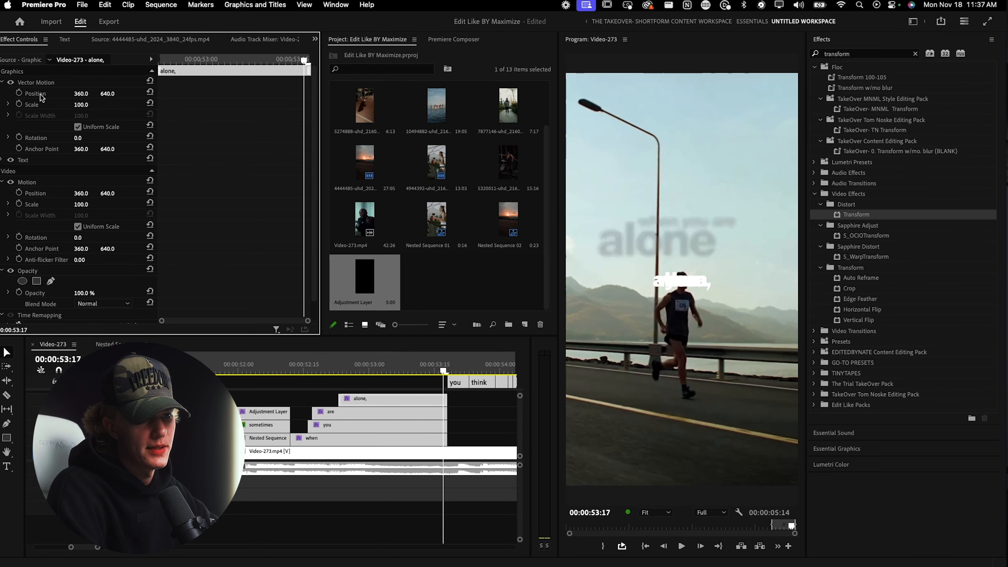
left_click(431, 402)
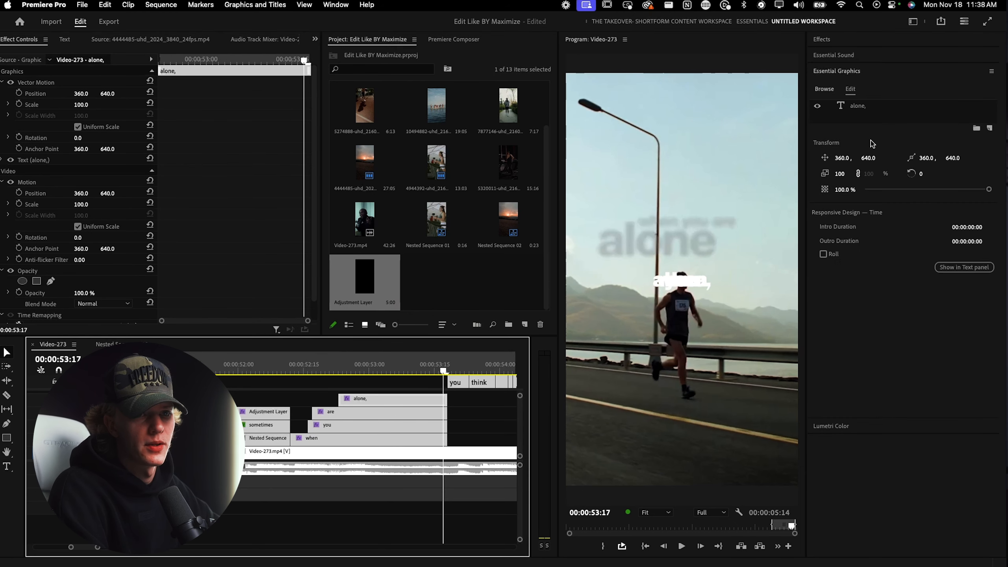
left_click_drag(868, 158, 858, 164)
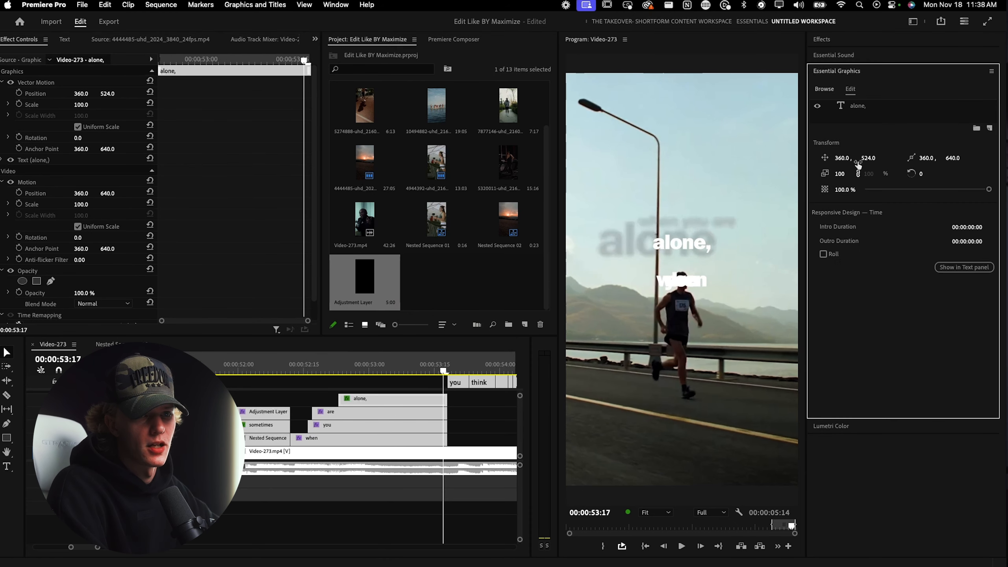
left_click(858, 112)
left_click_drag(924, 352, 941, 353)
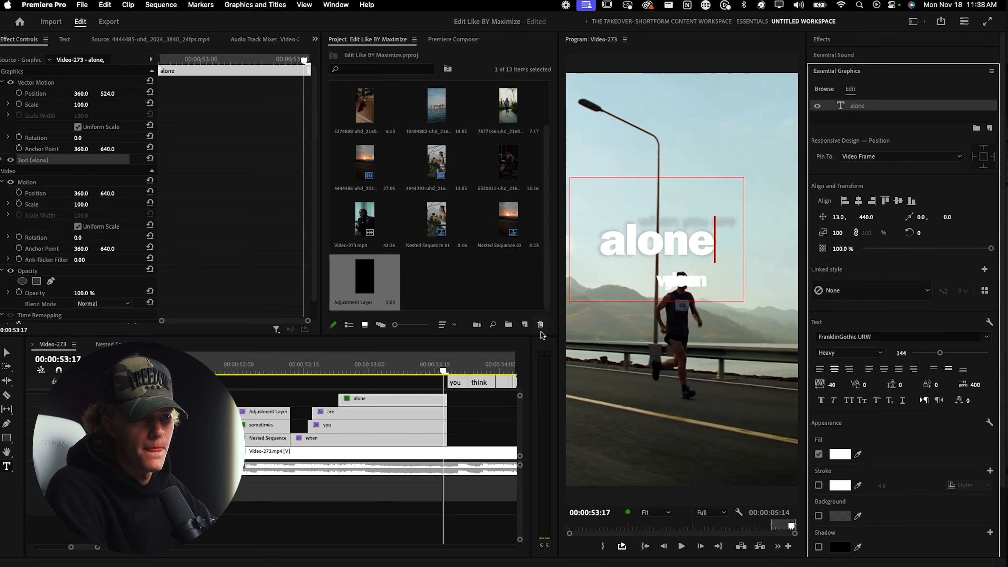
Move the "when", "you", "are" and "alone" graphics up one track to free the track above the footage.
left_click(415, 412)
left_click(330, 371)
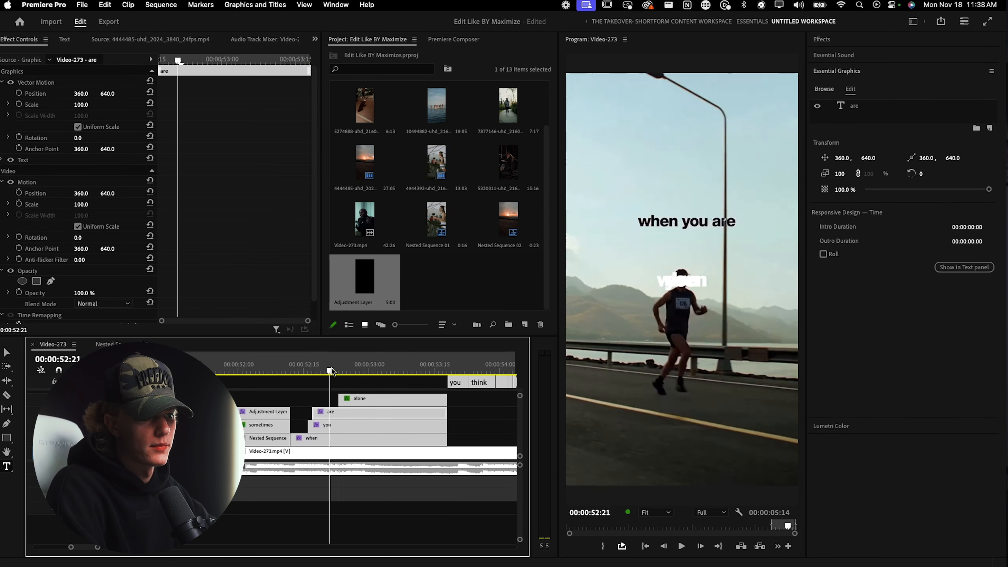
left_click_drag(330, 371, 301, 373)
left_click_drag(461, 397, 405, 426)
left_click(471, 438)
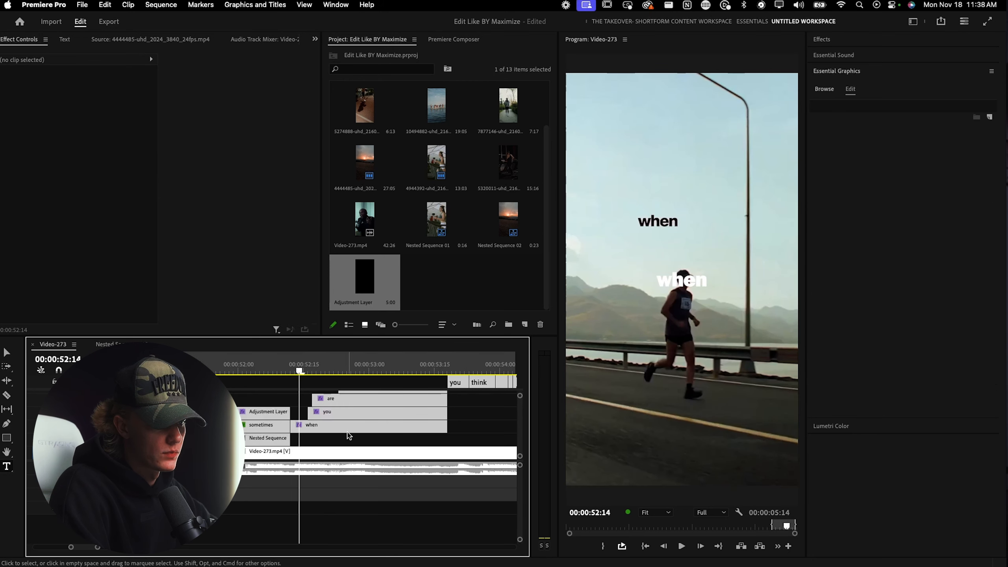
Duplicate the "when" graphic onto the free track below and change one copy's text to "when you are".
key("v")
left_click(326, 432)
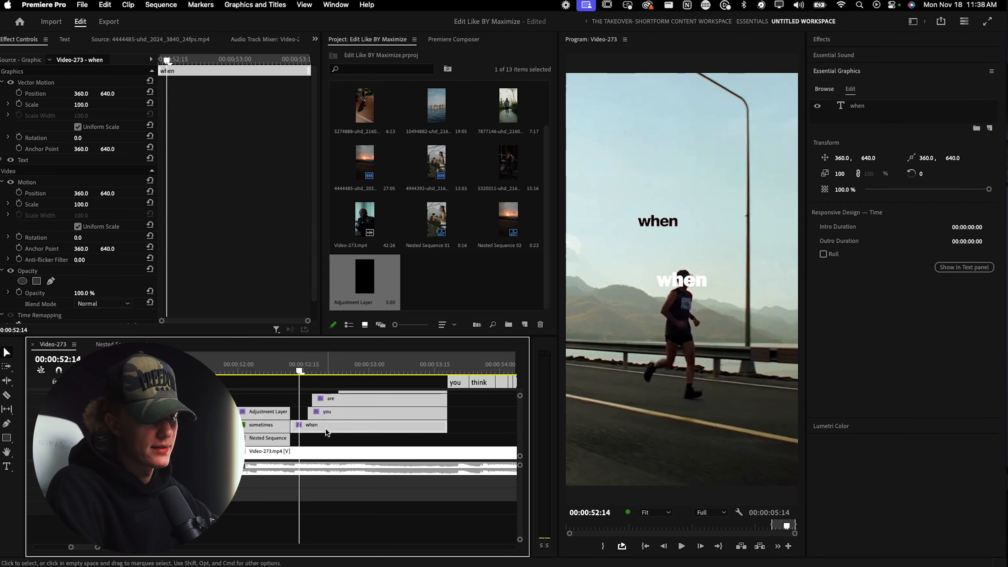
left_click_drag(326, 431, 335, 442, "alt")
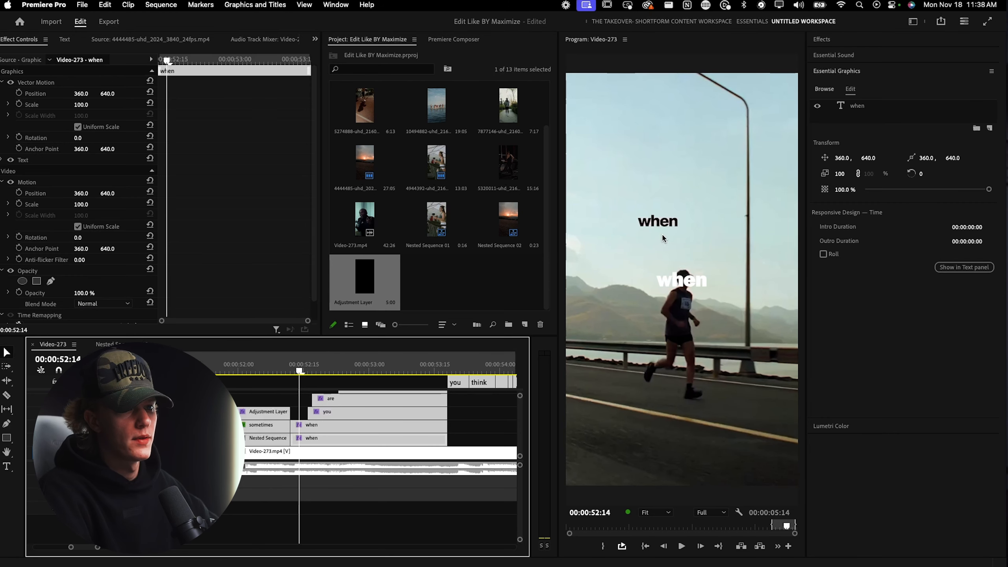
double_click(689, 280)
type("whe")
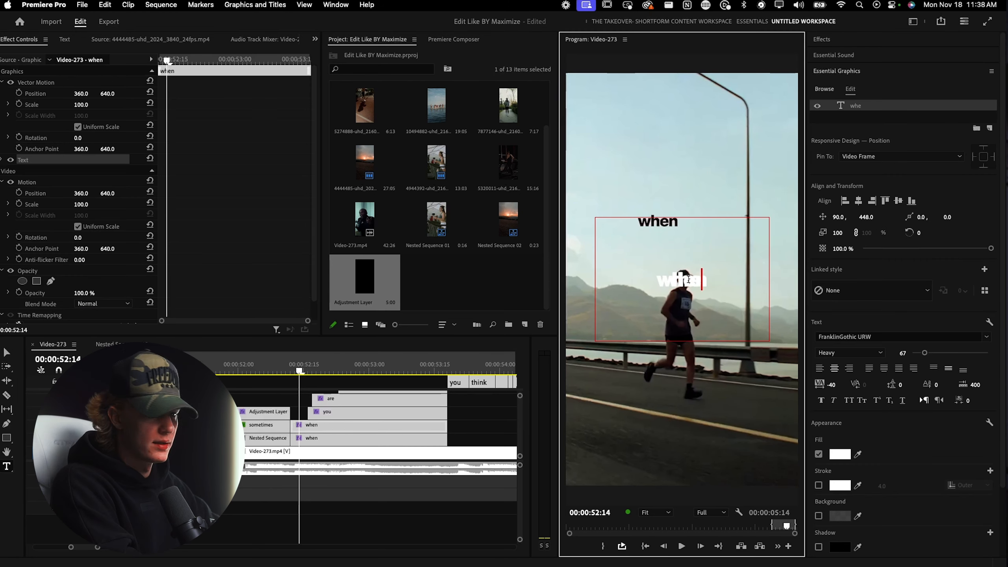
type("n you are")
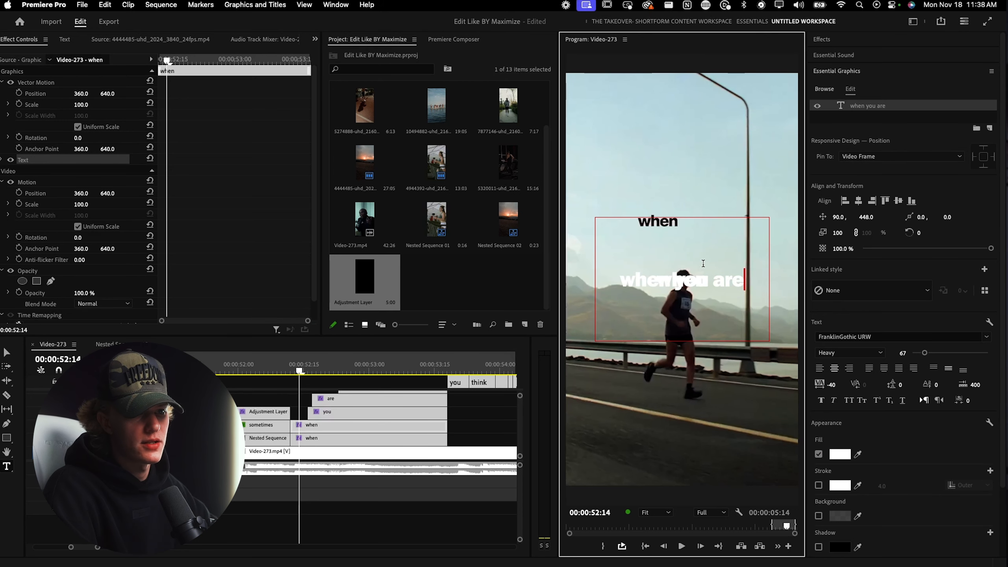
Fill the "when you are" text with red FF0000 and set the graphic's position to 360, 456 and scale to 73.
triple_click(696, 279)
left_click(838, 455)
left_click(506, 377)
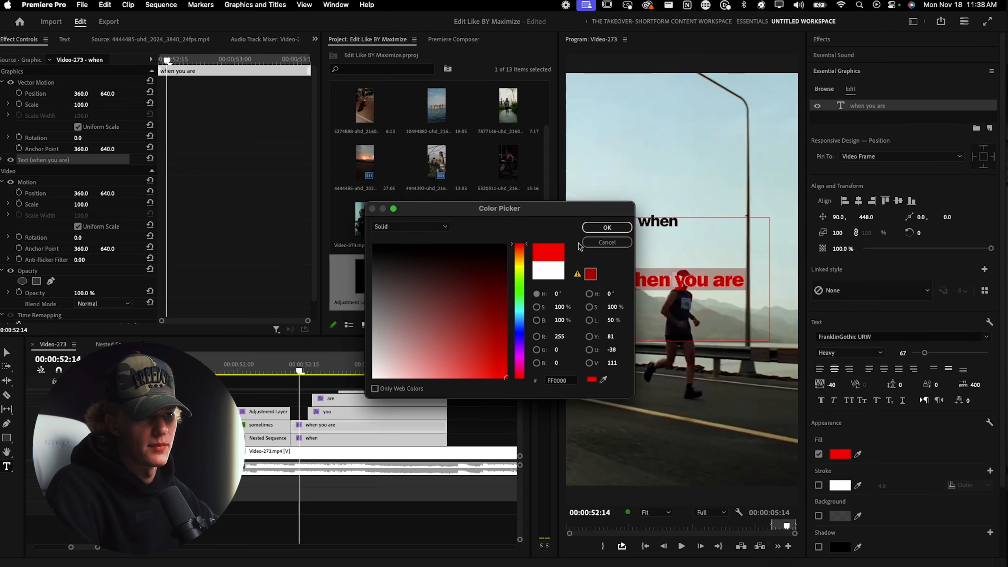
left_click(607, 228)
left_click(349, 444)
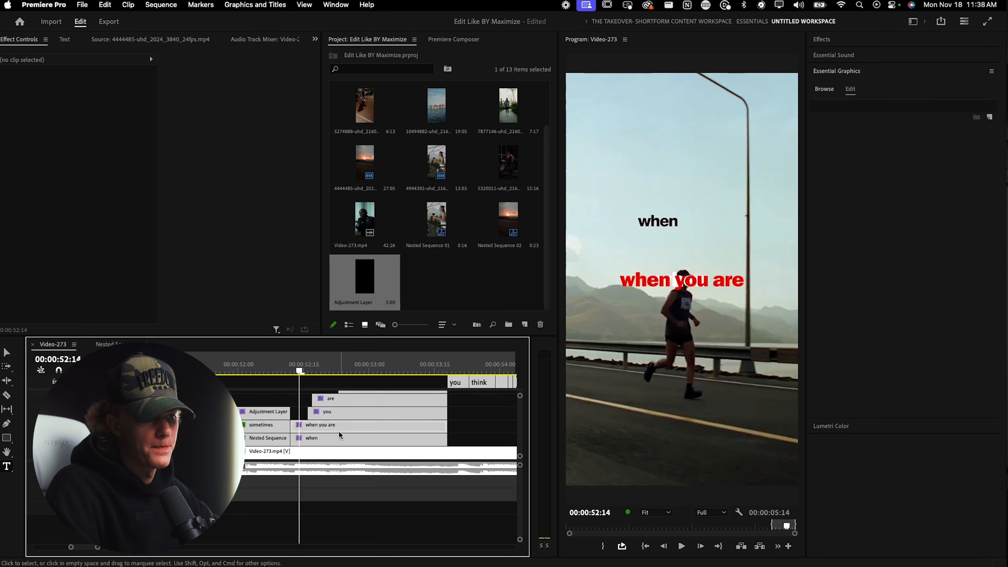
left_click(339, 430)
left_click_drag(106, 92, 80, 104)
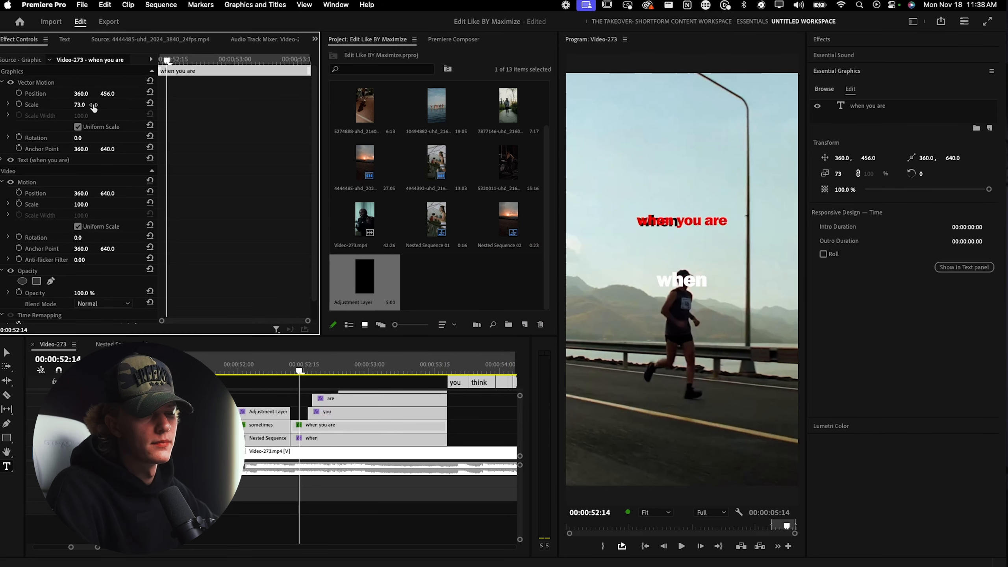
Cut Video-273.mp4 at the start of the "when" graphic and disable the segment after the cut.
key("v")
left_click(329, 456)
key("c")
left_click(291, 453)
key("v")
left_click(334, 455)
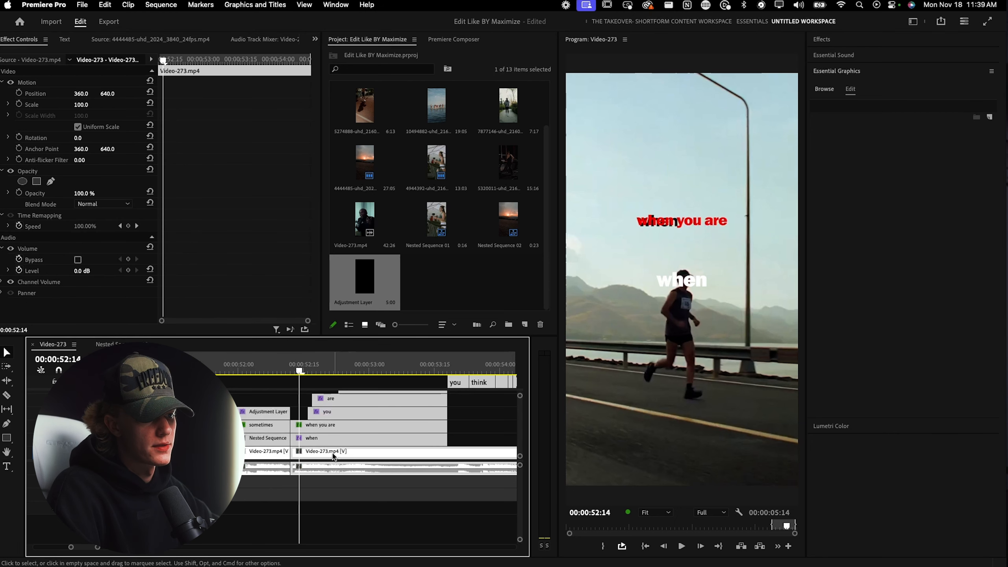
key("shift+super+e")
Align the "when" graphic over the red guide text at position 276, 456 and scale 73.
left_click(330, 429)
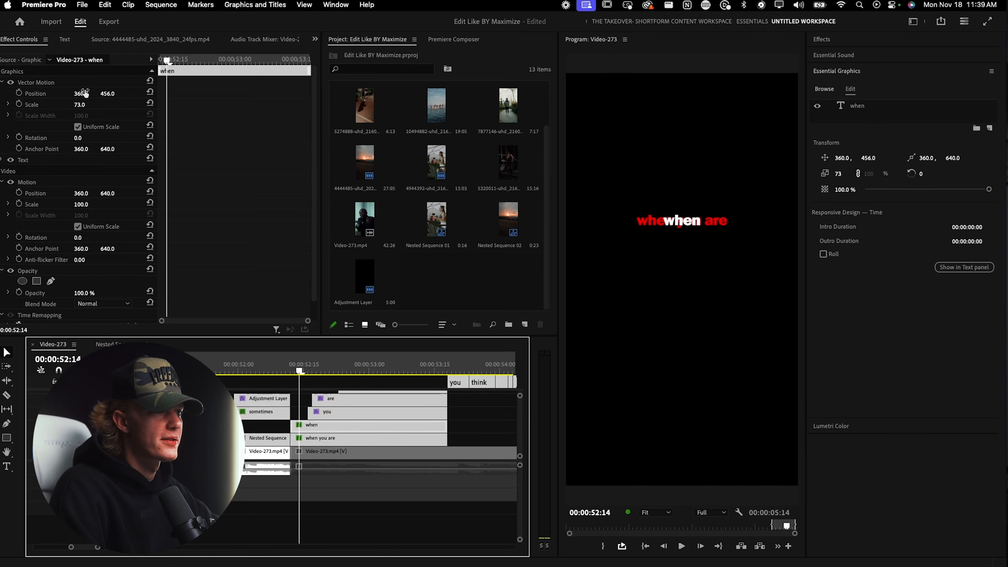
left_click_drag(81, 93, 66, 93)
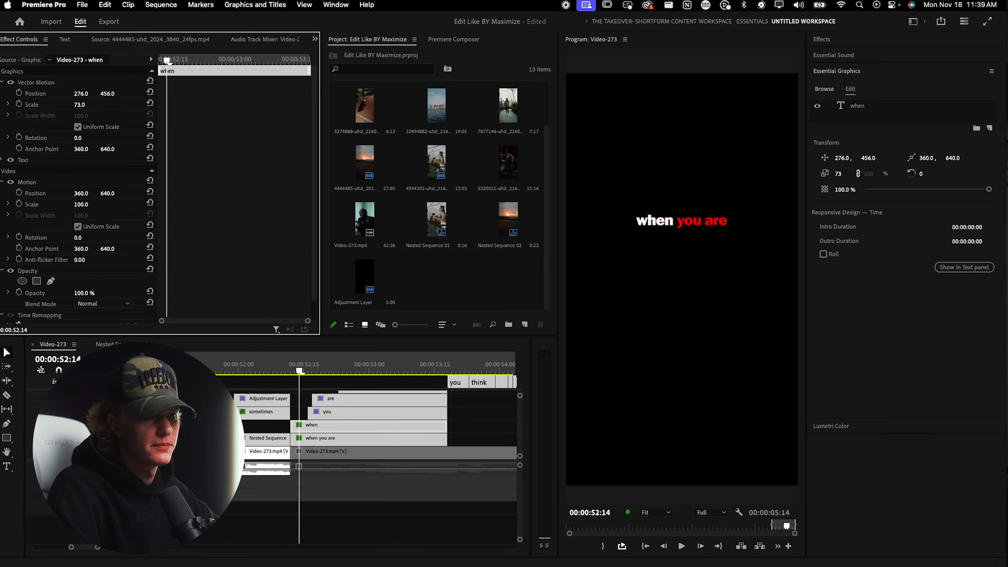
left_click(317, 427)
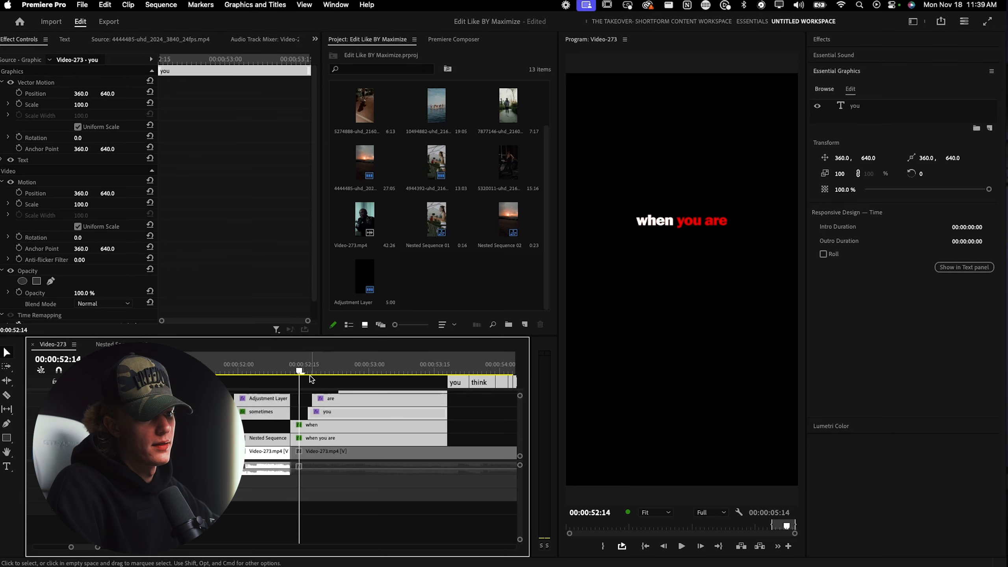
Apply the "when" graphic's motion settings to "you" and set its horizontal position to 384.
left_click(311, 373)
left_click(321, 415)
key("super+v")
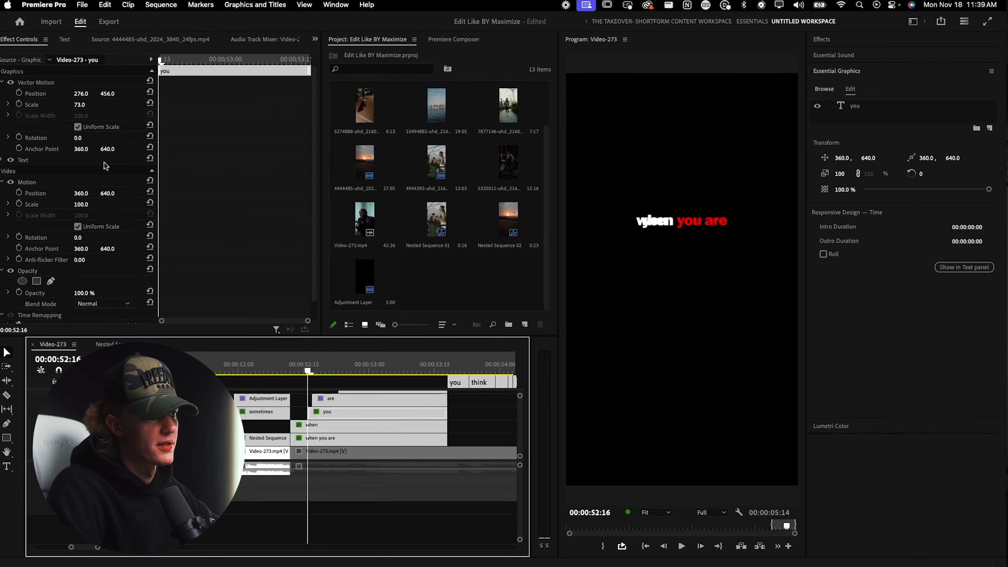
left_click_drag(83, 94, 88, 94)
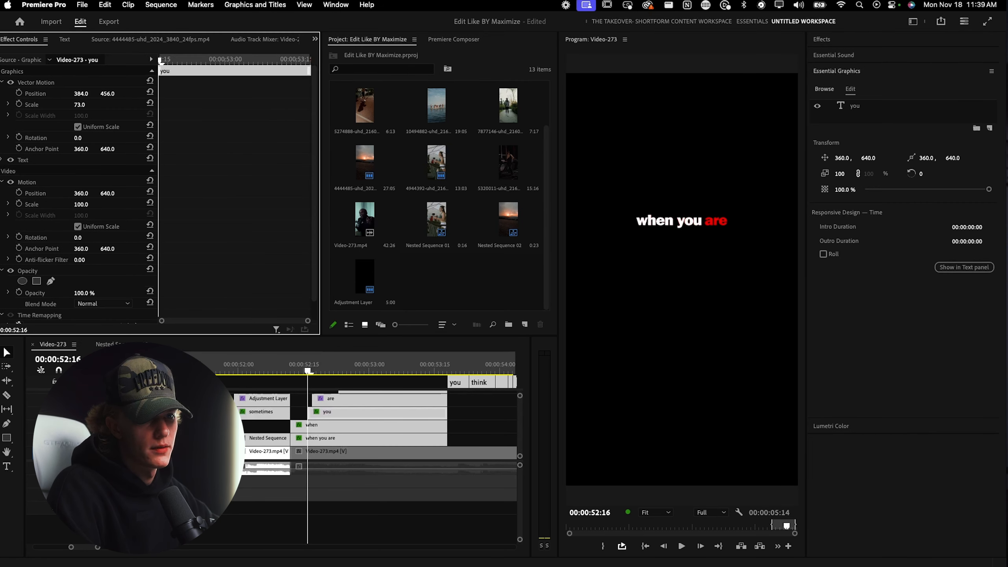
Apply the same motion settings to the "are" graphic and set its horizontal position to 464.
left_click(334, 399)
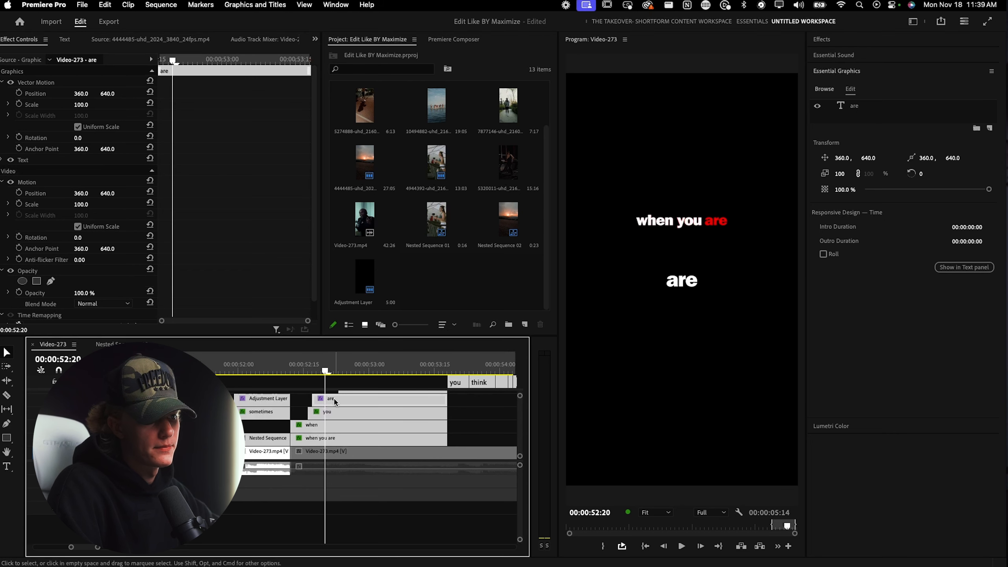
key("super+v")
left_click_drag(82, 95, 131, 95)
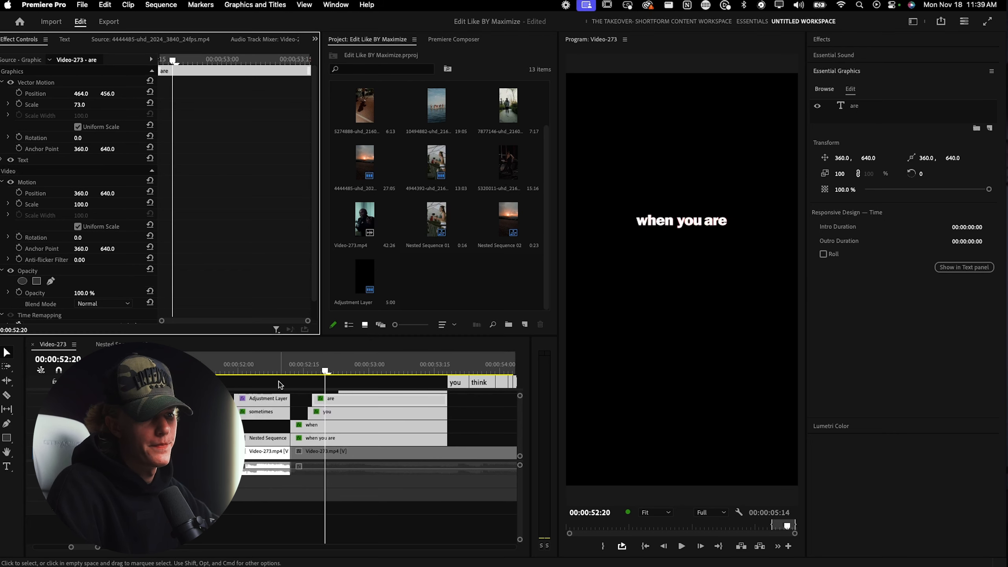
Delete the red "when you are" guide graphic from beneath the individual words.
scroll(278, 417, "up", 2)
left_click(353, 367)
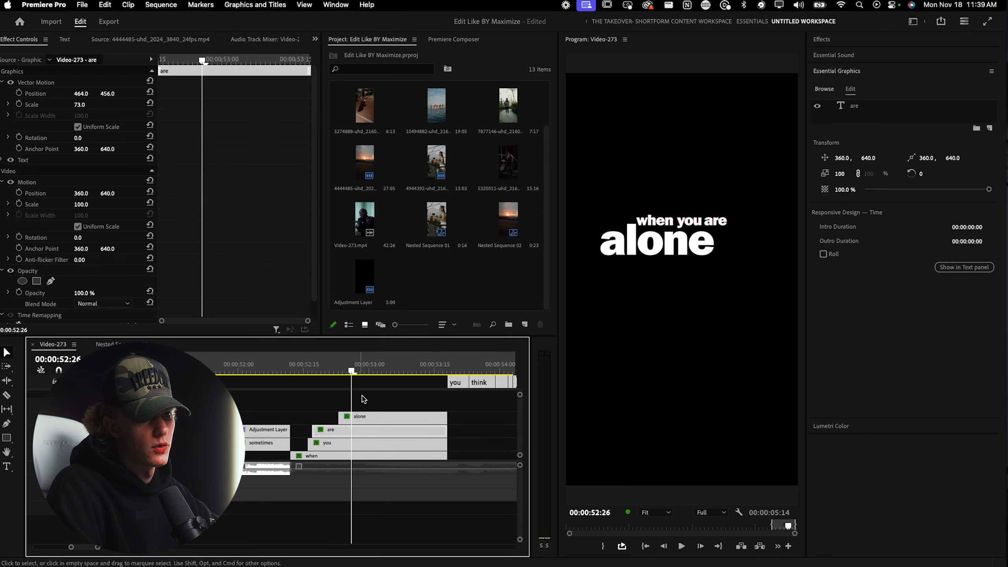
scroll(359, 432, "down", 2)
left_click(349, 448)
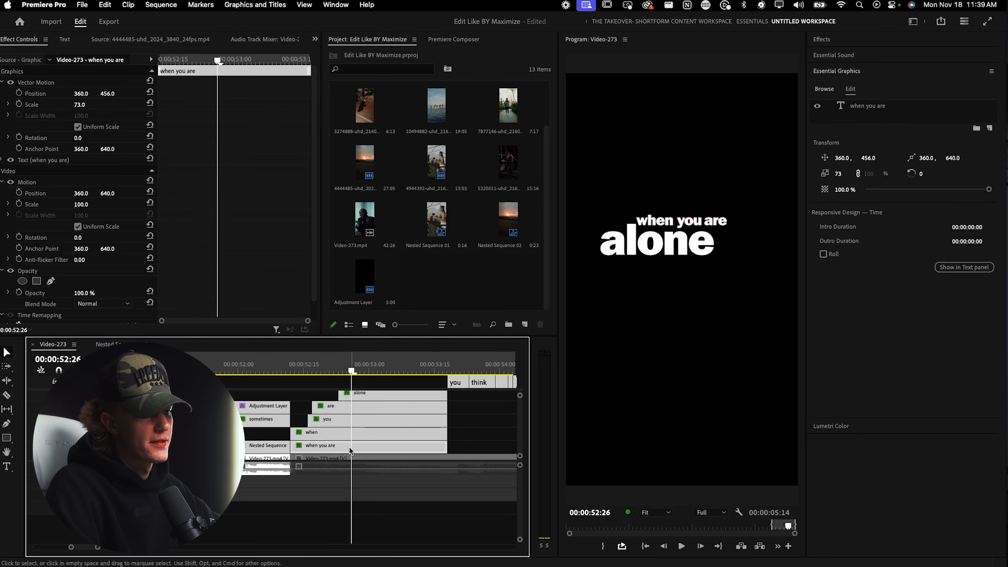
key("Delete")
Re-enable the footage segment under "when you are alone" and play the section to compare the words with the reference.
left_click(273, 367)
key("c")
key("space")
key("space")
left_click(276, 365)
key("space")
key("space")
key("v")
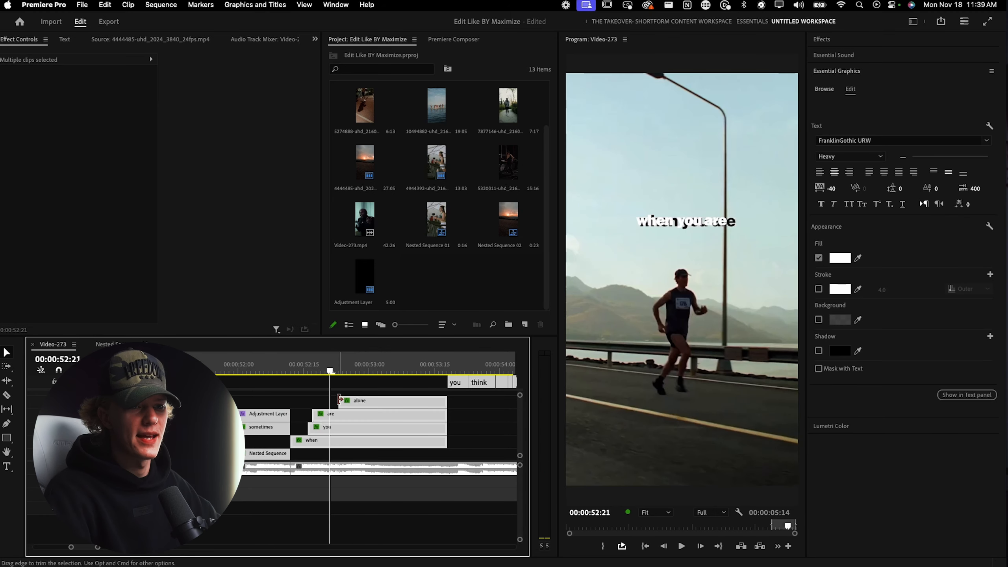
Try the Difference blend mode on the "alone" graphic and check it at 00:00:53:00.
left_click(66, 40)
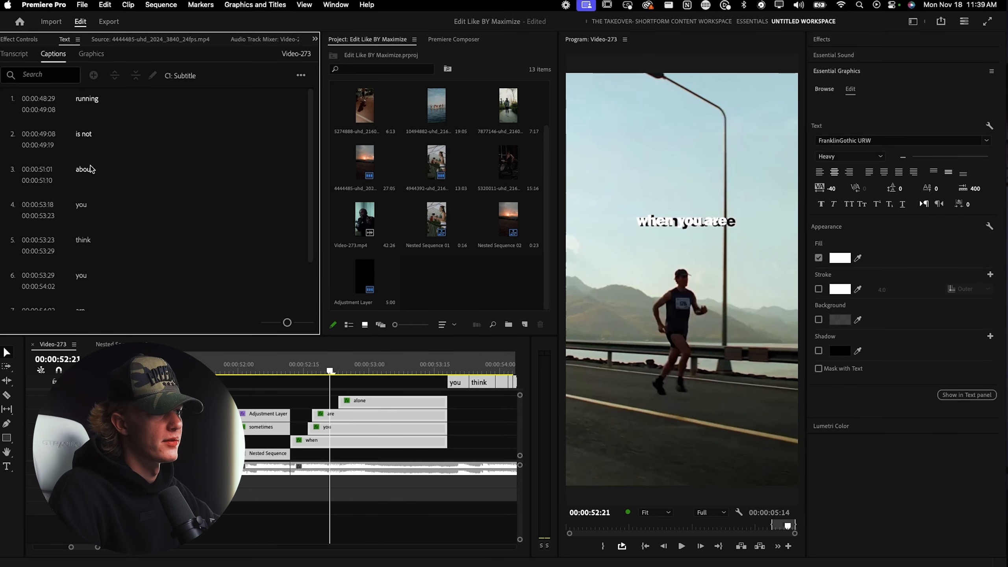
left_click(24, 39)
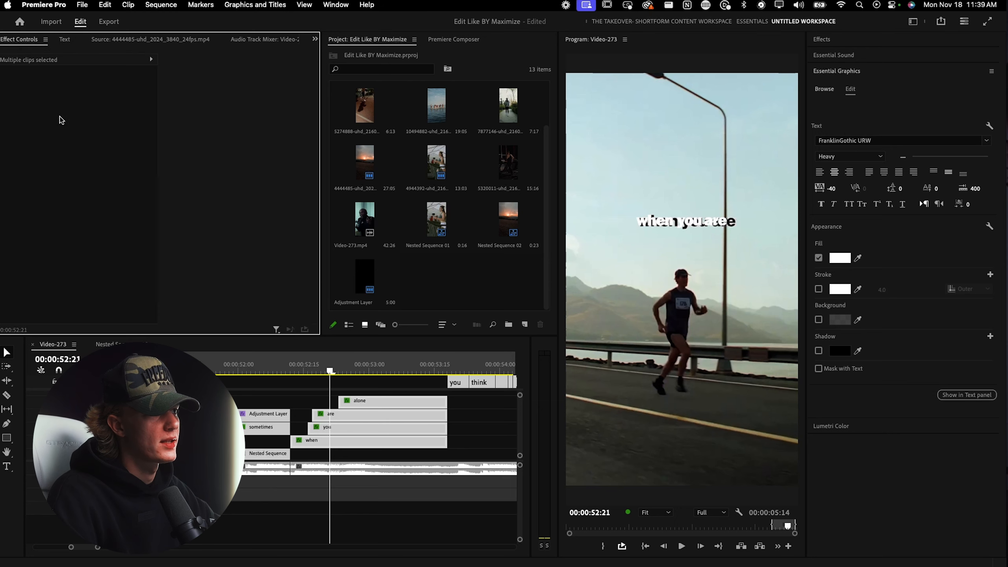
left_click(476, 412)
left_click(441, 402)
left_click(119, 304)
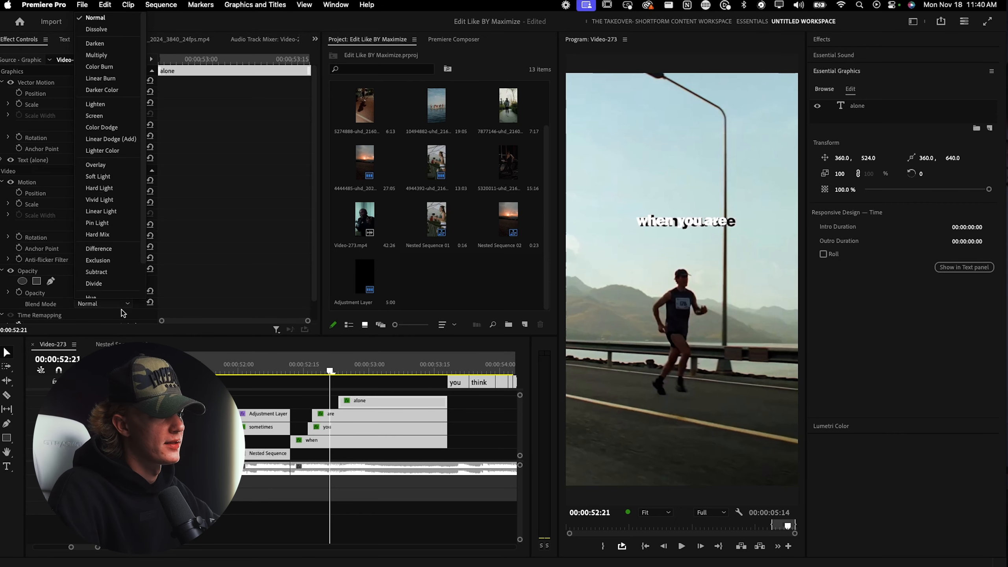
left_click(100, 248)
left_click(369, 362)
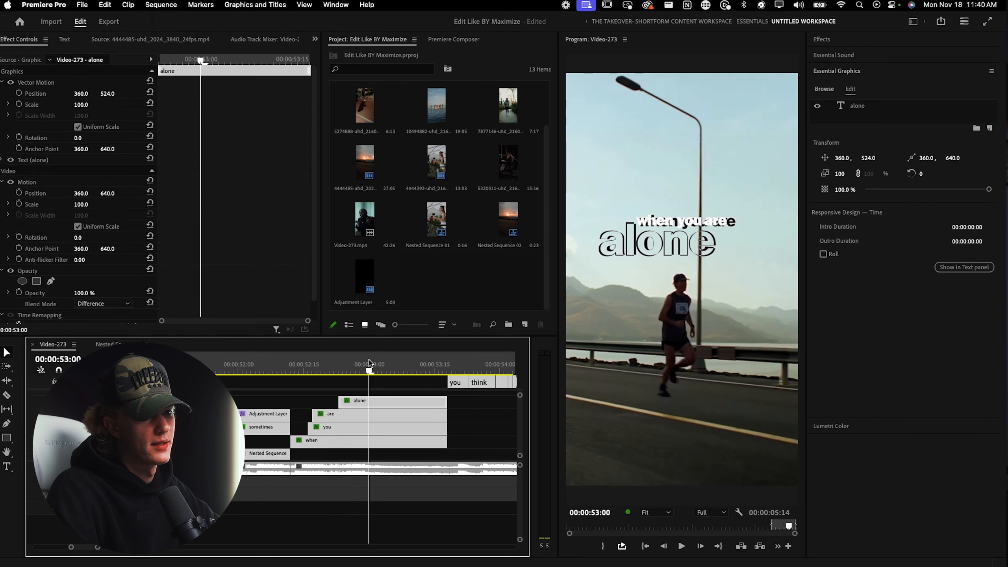
Set the "alone" graphic's vertical position to 520.
scroll(435, 448, "down", 1)
scroll(448, 433, "up", 1)
mouse_move(107, 94)
left_mouse_down()
mouse_move(222, 94)
mouse_move(35, 94)
mouse_move(344, 93)
mouse_move(106, 94)
left_mouse_up()
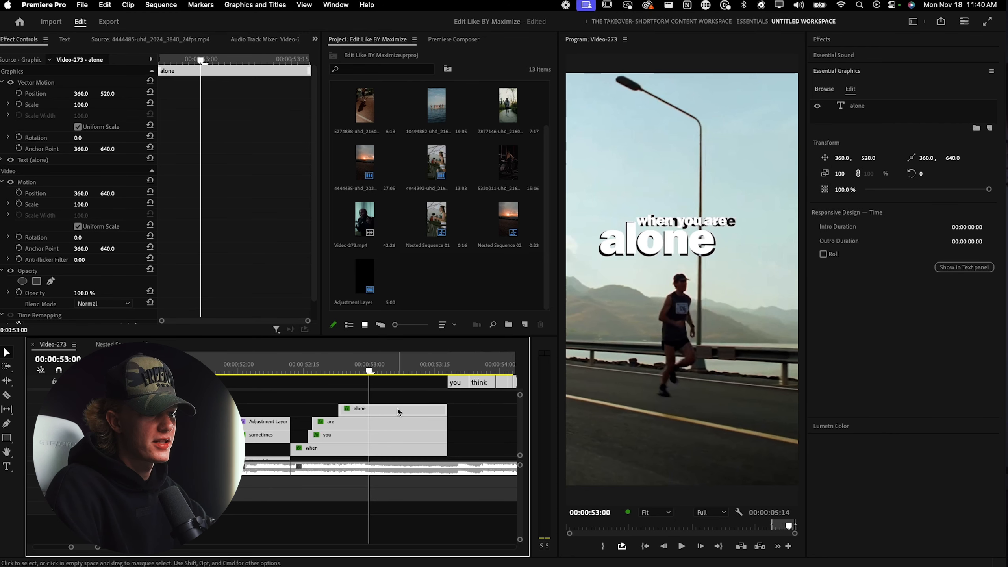
scroll(218, 261, "down", 2)
left_click(105, 285)
left_click(253, 294)
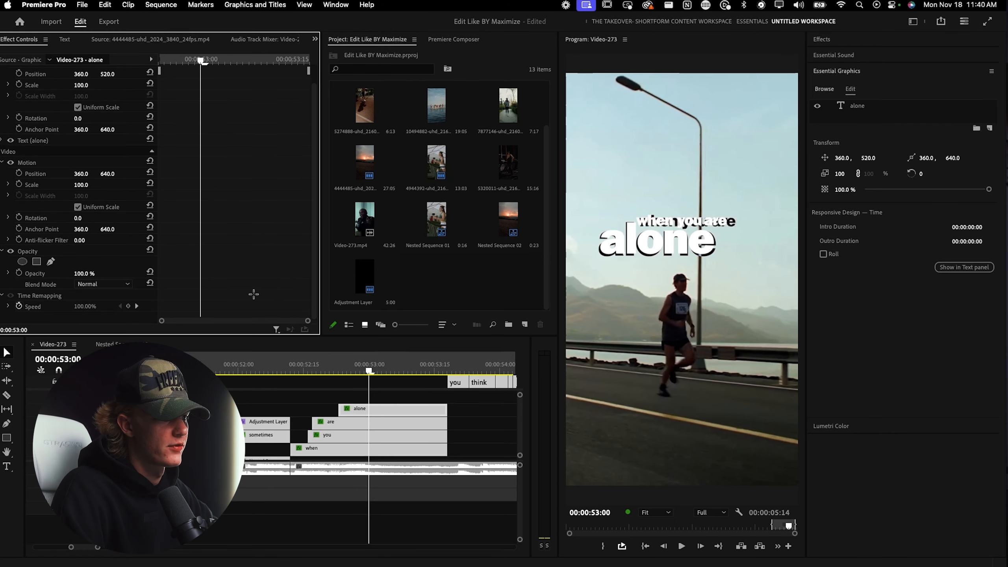
Apply the TakeOver- MNML Difference (Blend Mode) preset to the "when", "you", "are" and "alone" graphics together.
left_click(500, 429)
left_click_drag(468, 412, 414, 450)
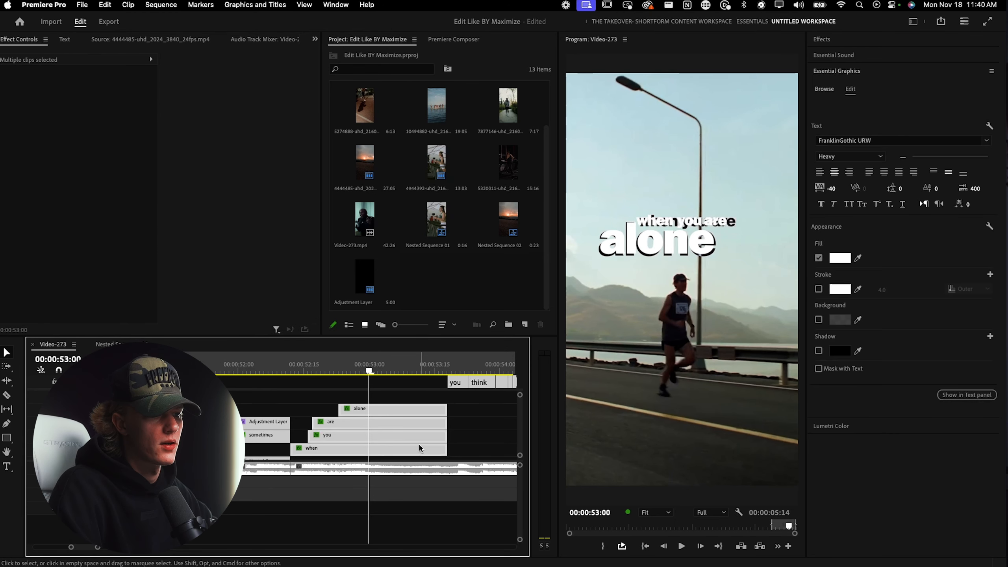
key("shift+7")
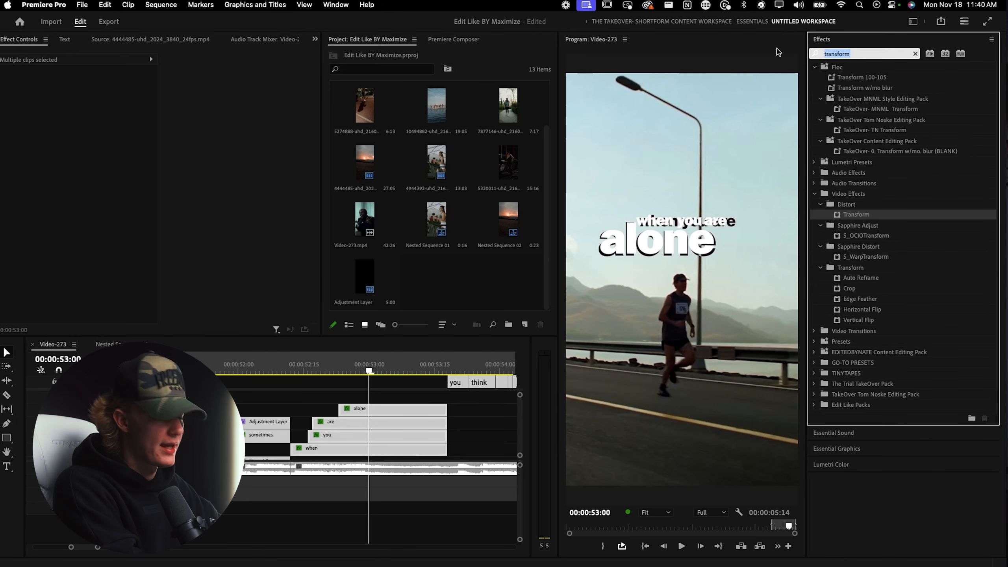
type("tak")
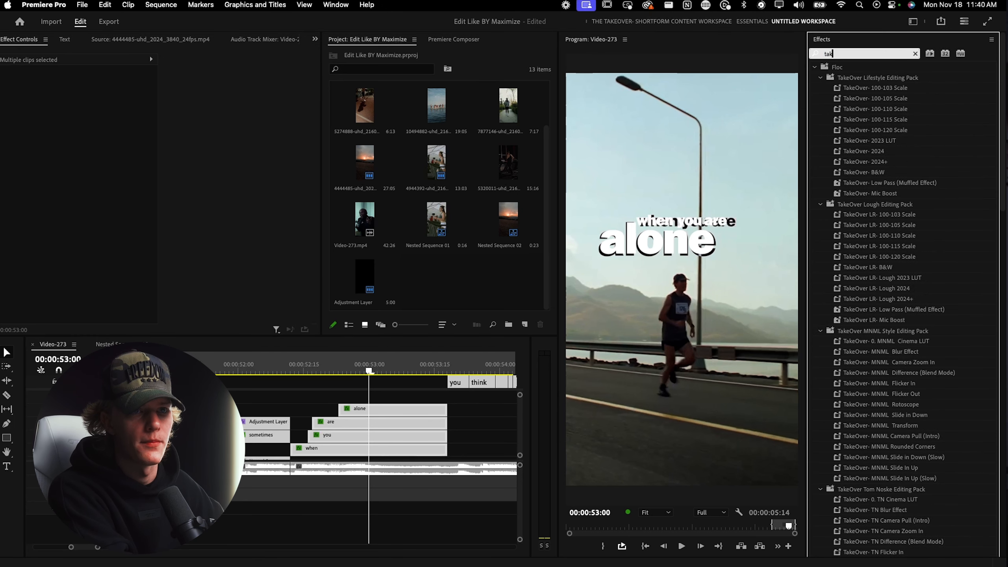
type("eover mn")
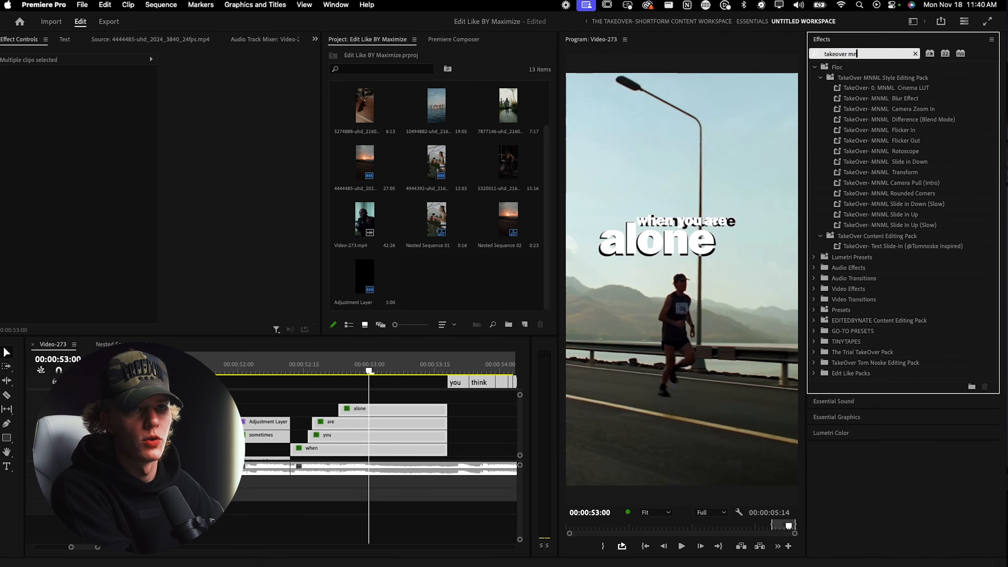
left_click(928, 120)
left_click_drag(786, 197, 433, 427)
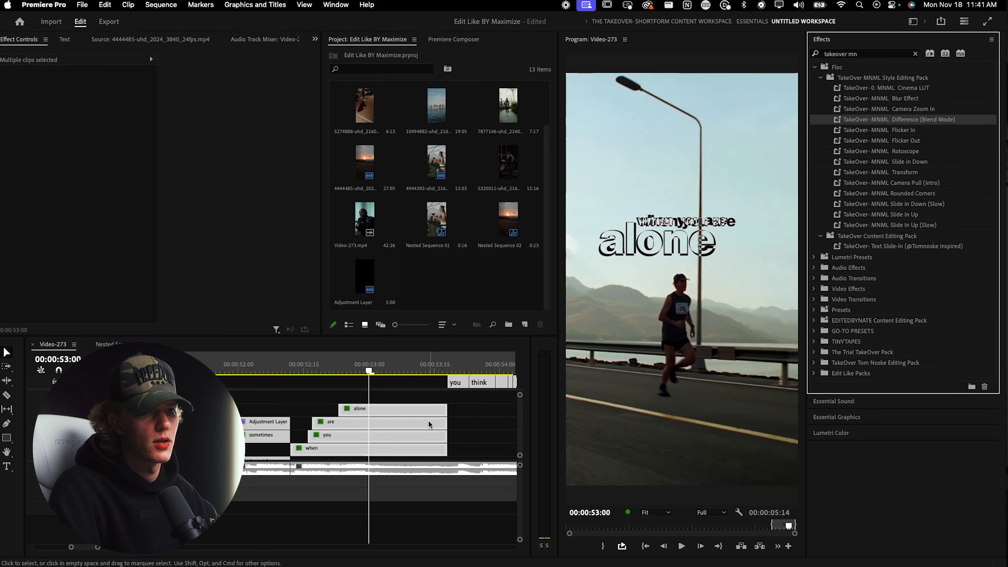
Compare the reference text with the four word graphics hidden, then re-enable the graphics and disable the footage segment beneath them.
left_click(484, 434)
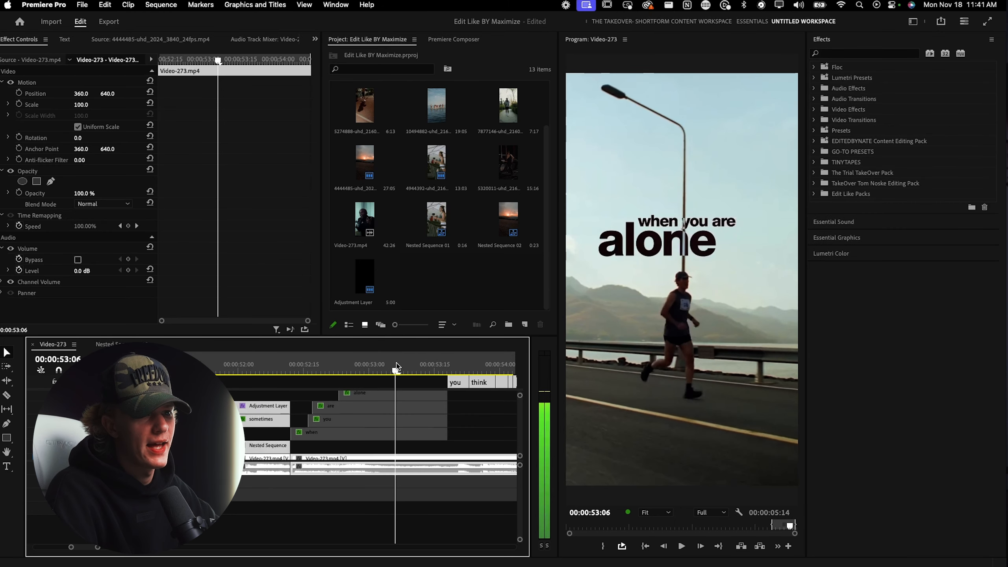
mouse_move(397, 367)
left_mouse_down()
mouse_move(412, 366)
mouse_move(400, 367)
left_mouse_up()
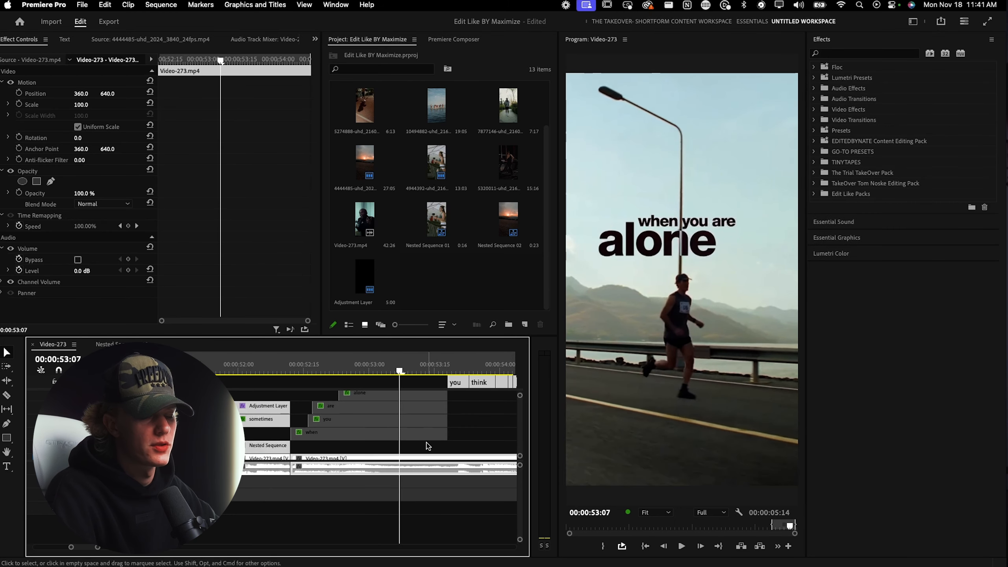
left_click_drag(429, 444, 411, 415)
scroll(412, 416, "down", 2)
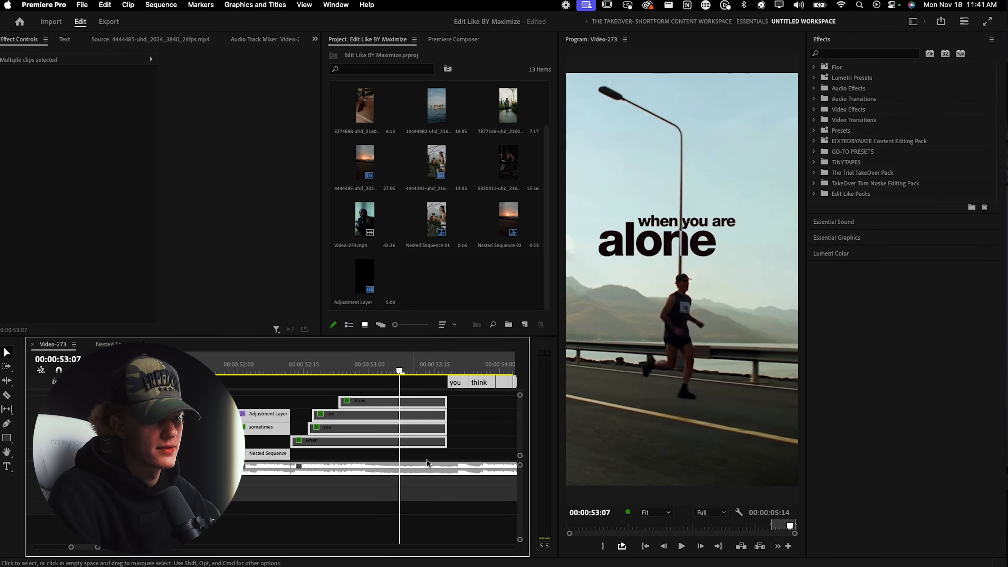
scroll(427, 462, "down", 1)
left_click(436, 454)
key("shift+super+e")
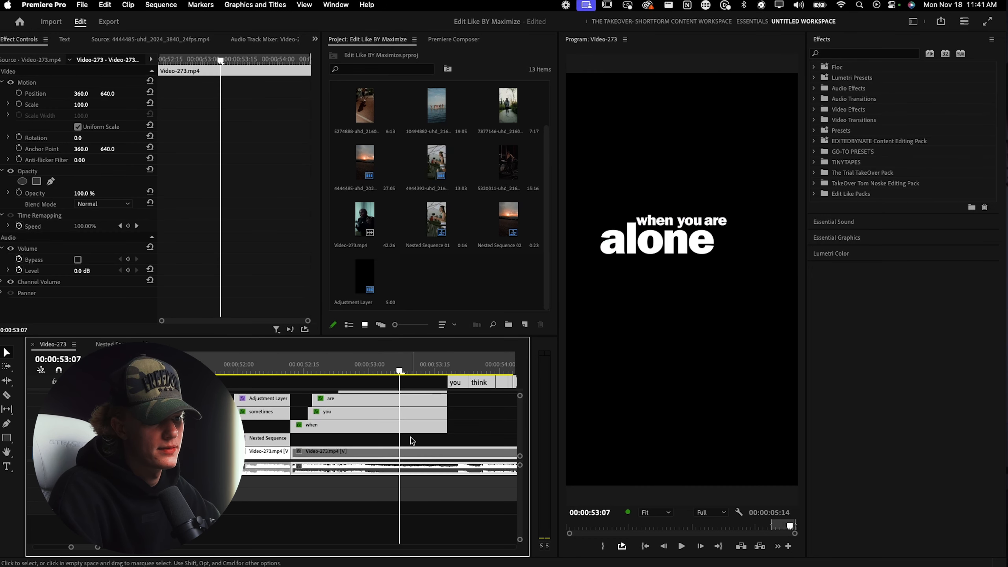
Nest the "when", "you", "are" and "alone" graphics into one sequence, keeping the default name.
left_click_drag(430, 439, 397, 392)
right_click(397, 396)
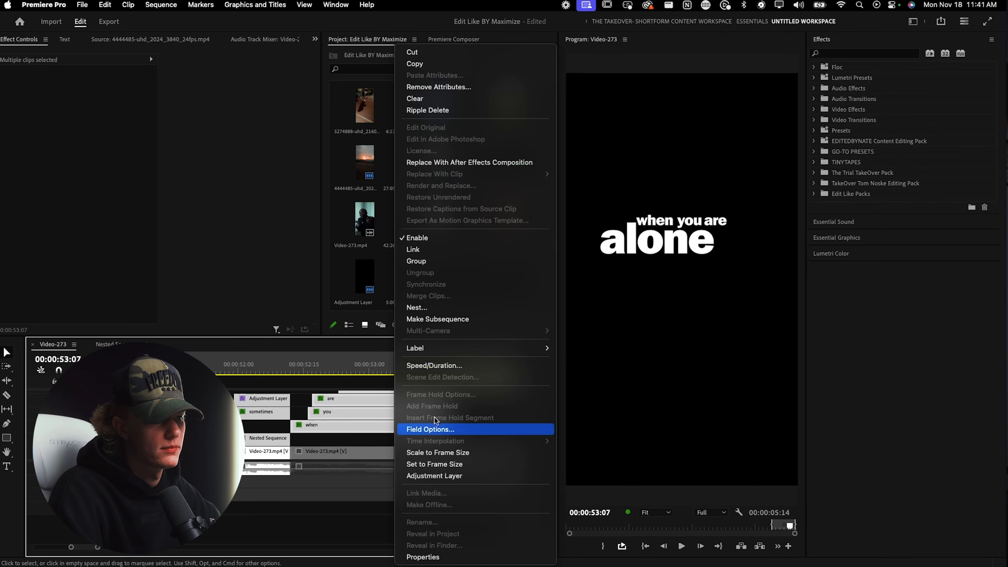
left_click(470, 311)
left_click(536, 318)
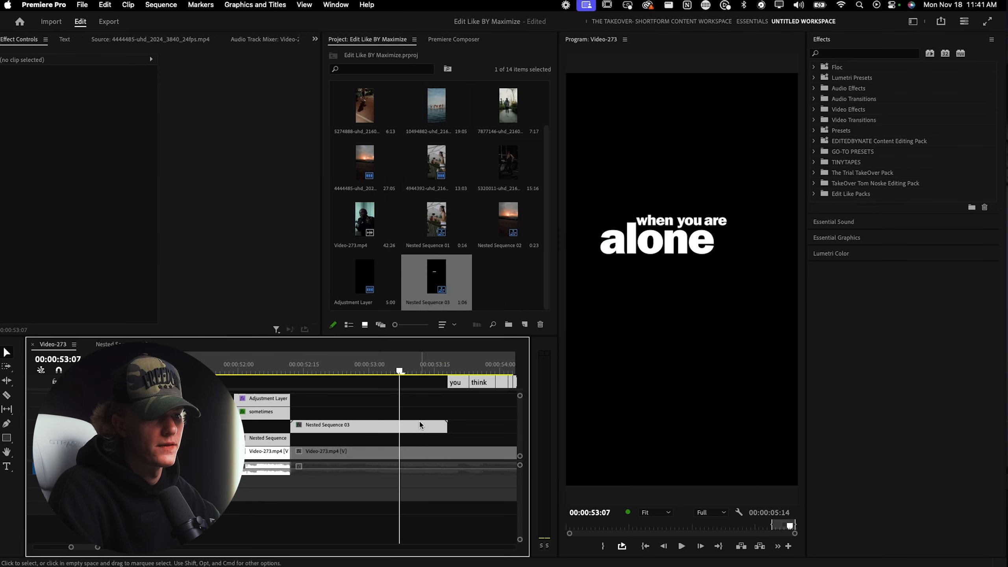
Add Gaussian Blur to the nested "when you are alone" clip and set its blurriness to 26.
left_click(834, 54)
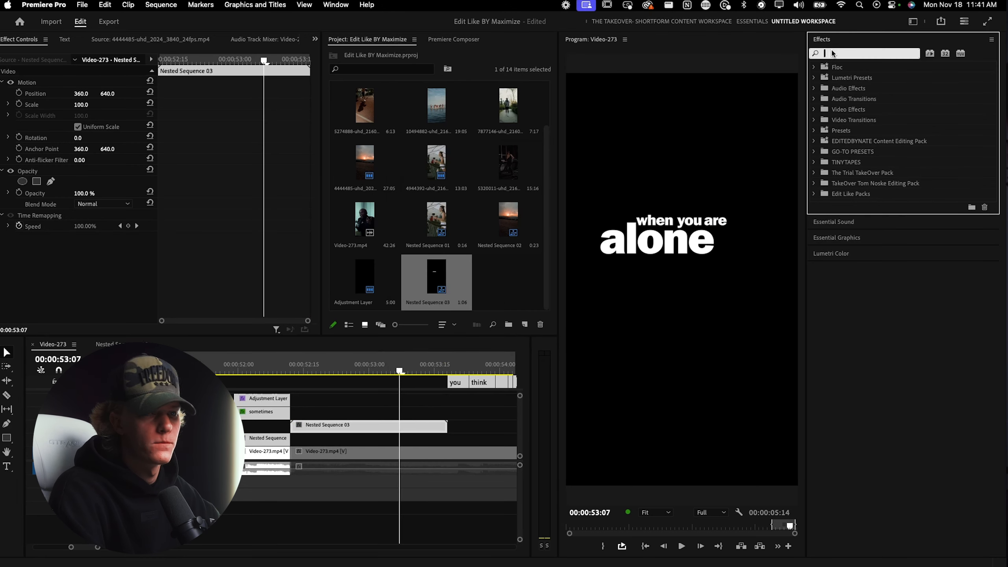
type("blur")
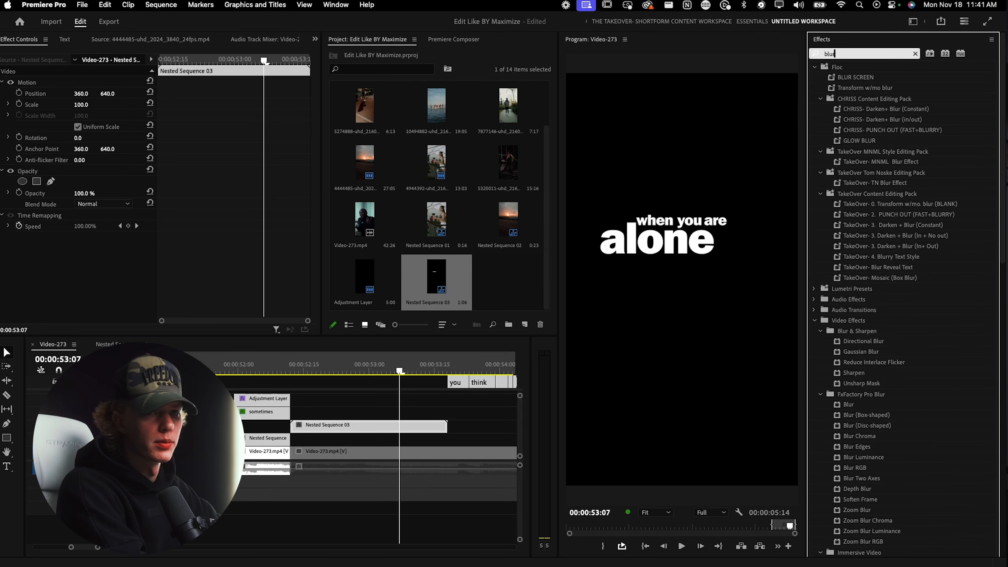
left_click_drag(861, 352, 369, 425)
left_click_drag(78, 260, 88, 261)
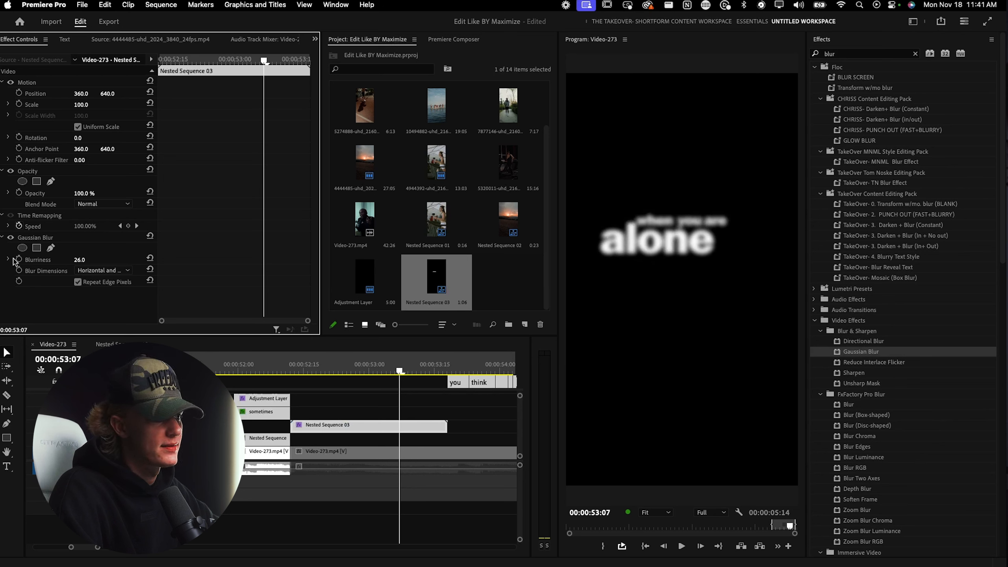
Keyframe the nested clip's blurriness from 0 at 00:00:53:07 to 26 at the clip's end.
left_click(18, 259)
left_click_drag(268, 259, 310, 261)
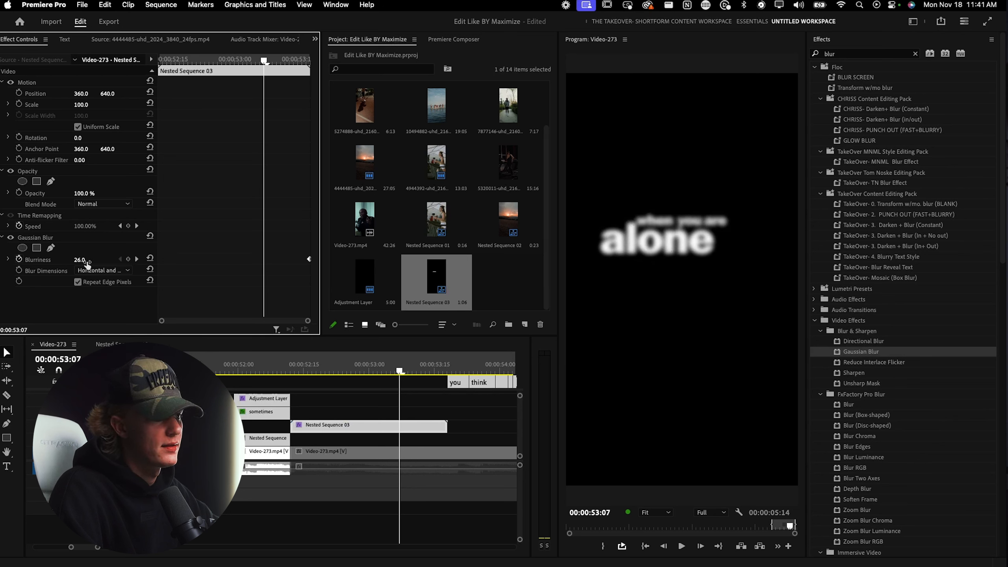
left_click_drag(86, 261, 55, 262)
mouse_move(399, 371)
left_mouse_down()
mouse_move(450, 372)
mouse_move(414, 377)
left_mouse_up()
left_click(398, 426)
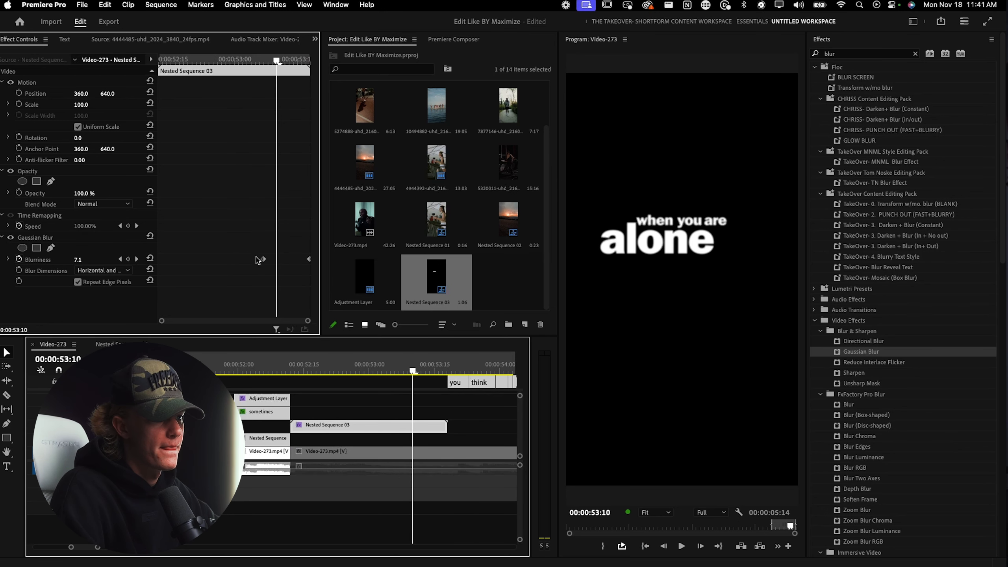
Move the first blurriness keyframe earlier in the nested clip and play the blur-out.
left_click_drag(258, 260, 213, 259)
left_click_drag(218, 60, 150, 55)
key("space")
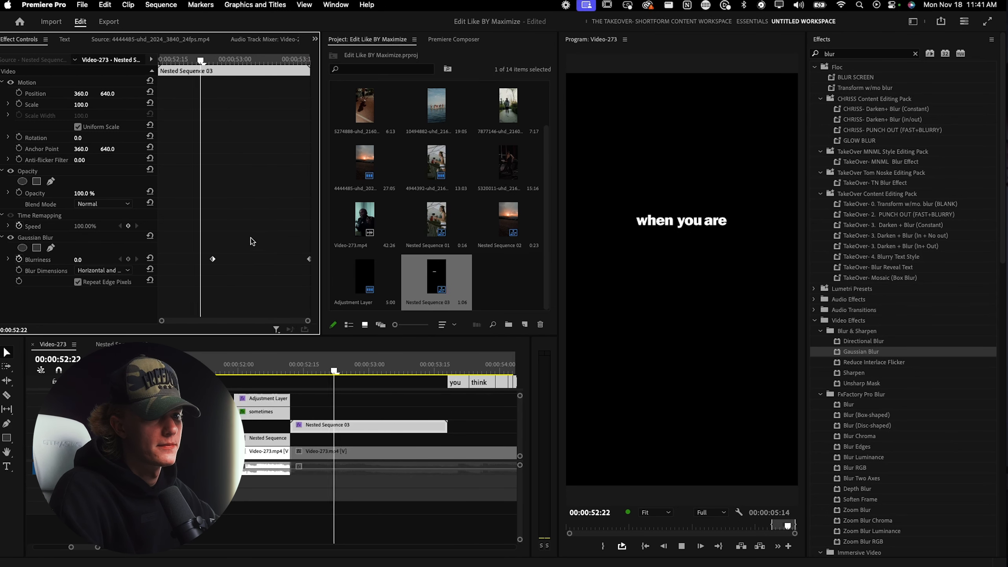
key("space")
Try a shorter blur-out on the nested clip, with the last keyframe at 00:00:53:12, and play it back.
left_click_drag(213, 259, 246, 259)
left_click_drag(309, 259, 284, 259)
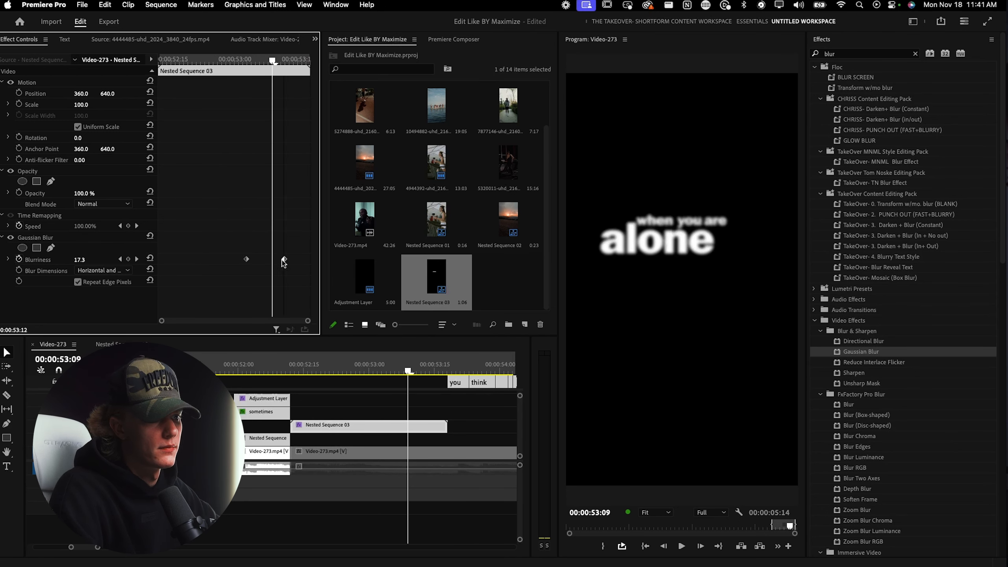
left_click_drag(255, 60, 180, 61)
key("space")
key("space")
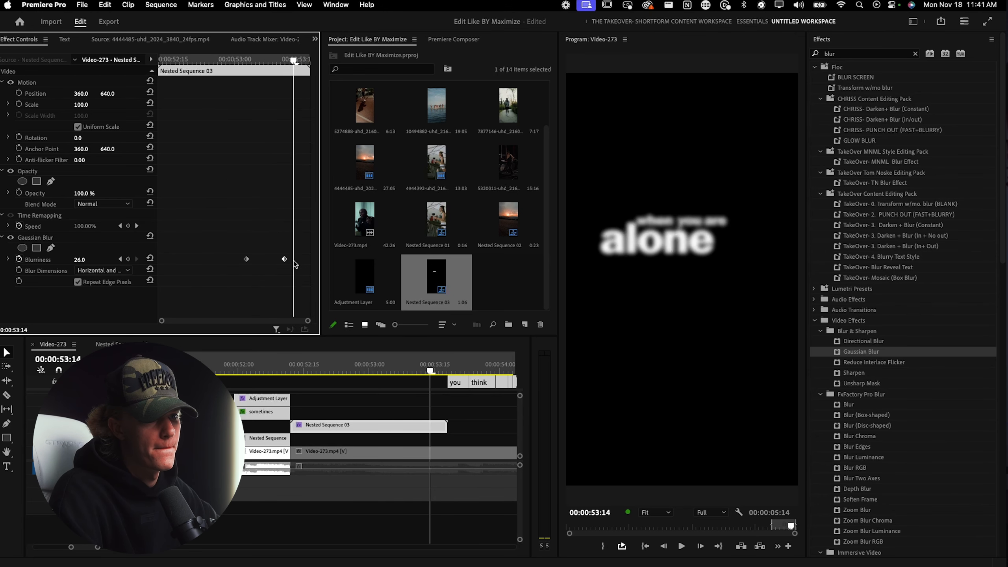
left_click_drag(251, 60, 218, 60)
key("space")
key("space")
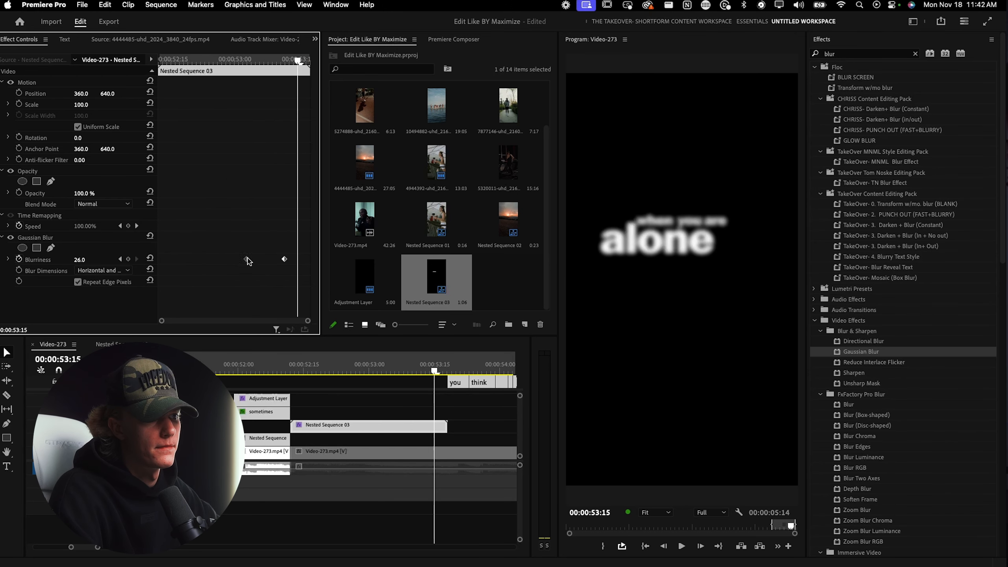
left_click(211, 59)
key("space")
key("space")
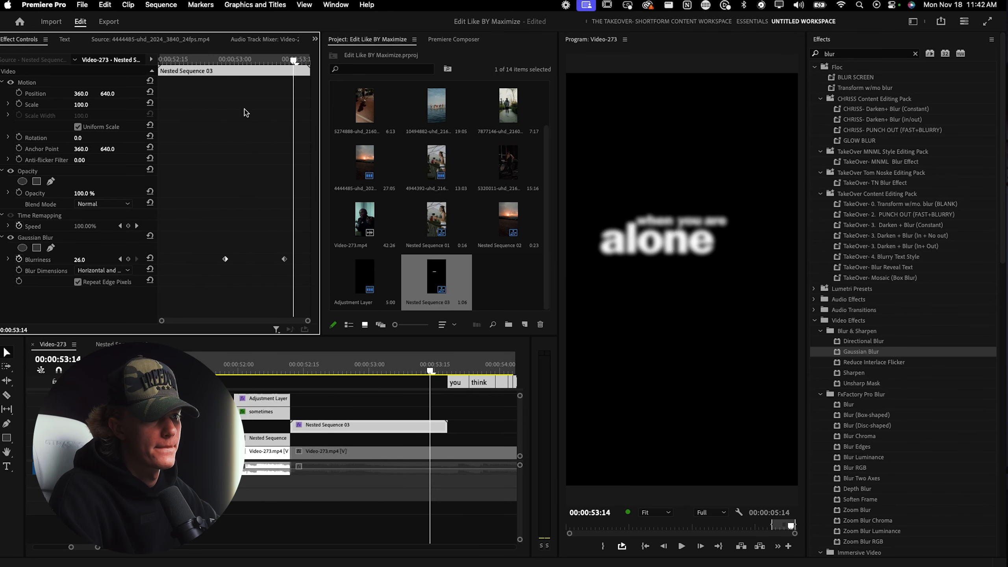
Shift both blurriness keyframes later so the last one sits at the clip's end, and replay the blur-out.
left_click_drag(198, 230, 292, 304)
left_click_drag(284, 259, 310, 260)
key("space")
left_click(219, 60)
key("space")
key("space")
Keyframe the nested clip's opacity from 100% at 00:00:53:04 to 0% at the clip's end, and play the fade.
left_click_drag(271, 60, 253, 61)
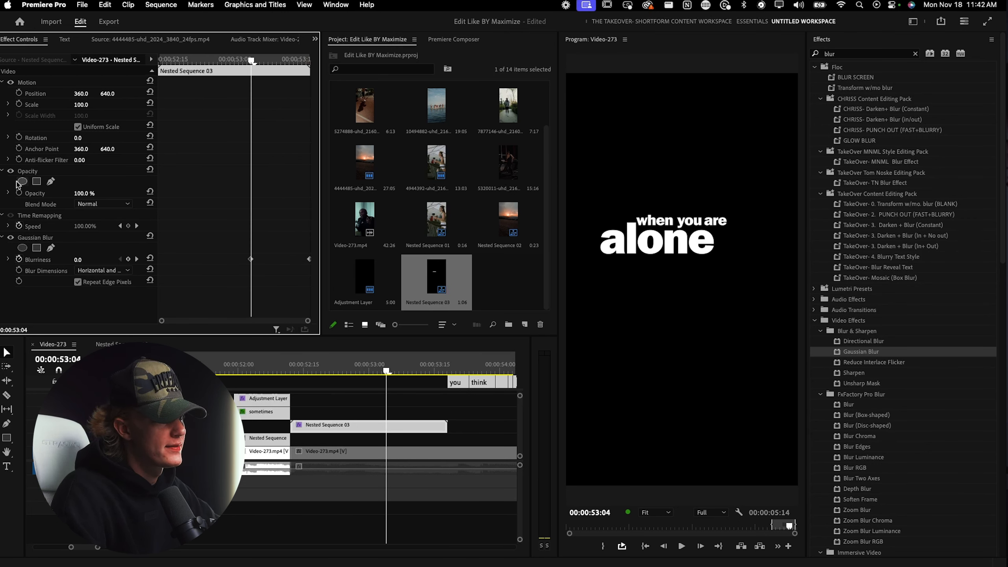
left_click(18, 193)
left_click_drag(270, 61, 280, 60)
left_click_drag(87, 193, 40, 193)
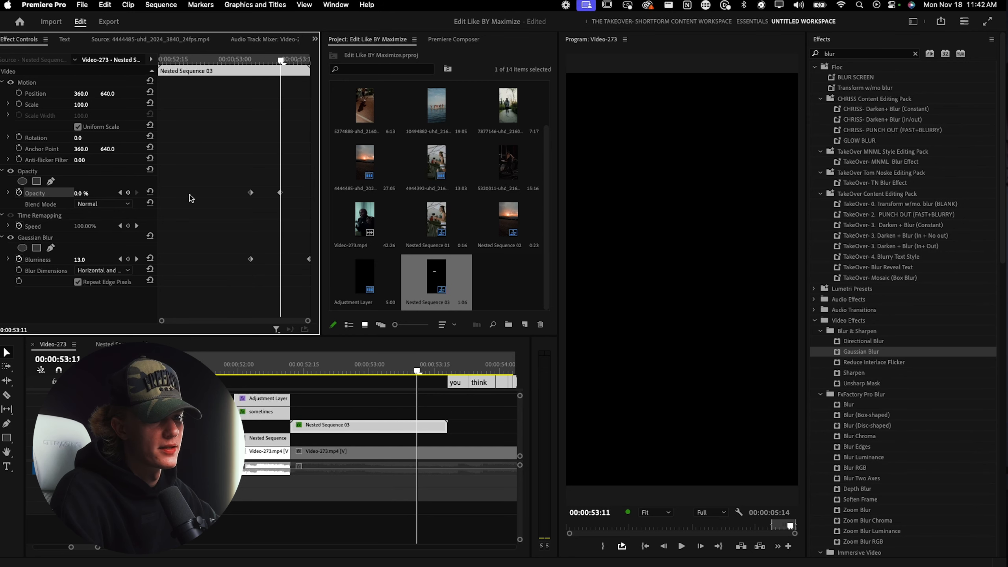
left_click_drag(280, 193, 334, 195)
left_click(229, 60)
key("space")
key("space")
Move the first blurriness keyframe earlier so the blur begins before the opacity fade, and play the nested clip.
left_click_drag(345, 373, 409, 375)
left_click_drag(251, 261, 218, 263)
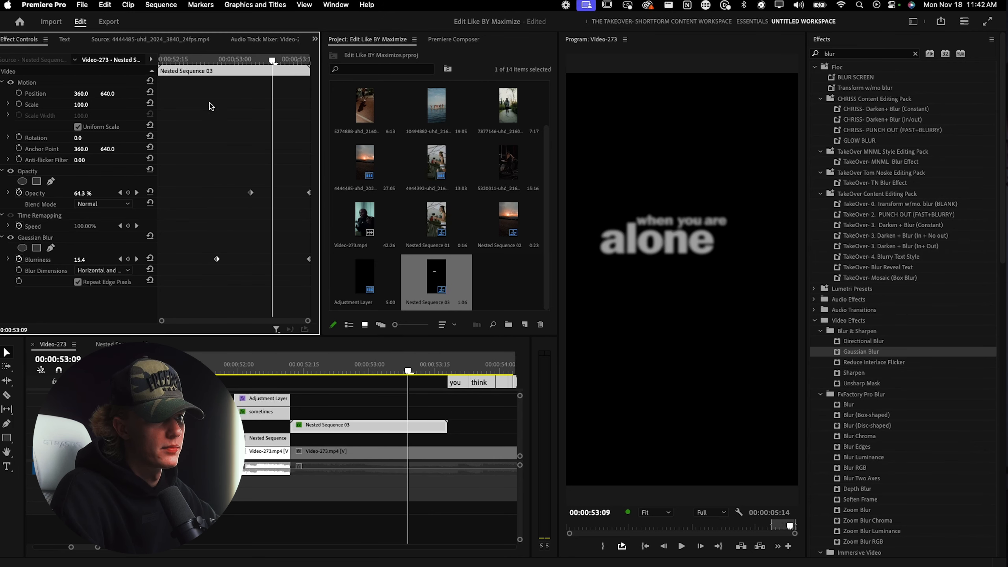
left_click(193, 60)
key("space")
left_click(325, 365)
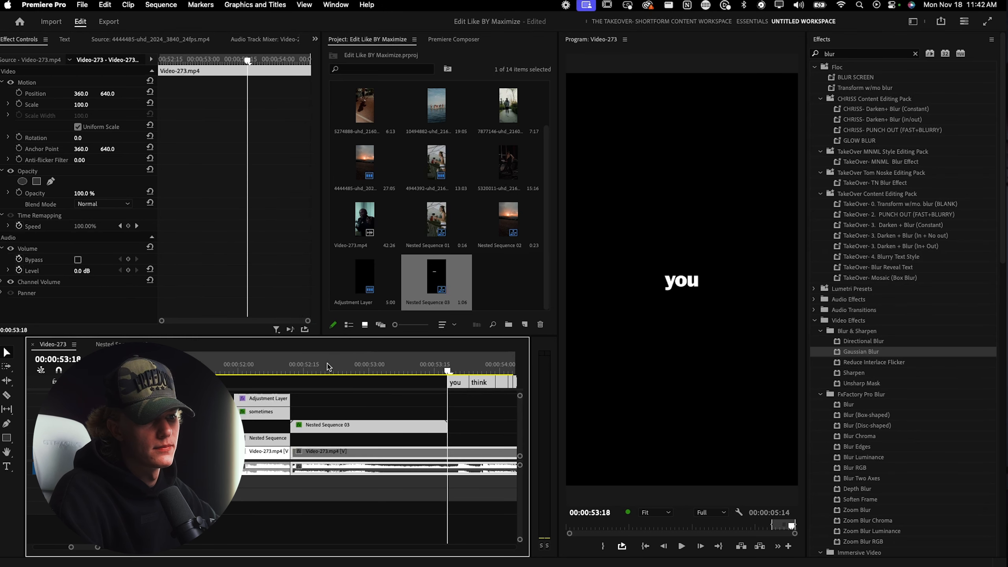
Disable the footage segment beneath "sometimes" and return the playhead to 00:00:48:29.
key("minus")
key("minus")
key("minus")
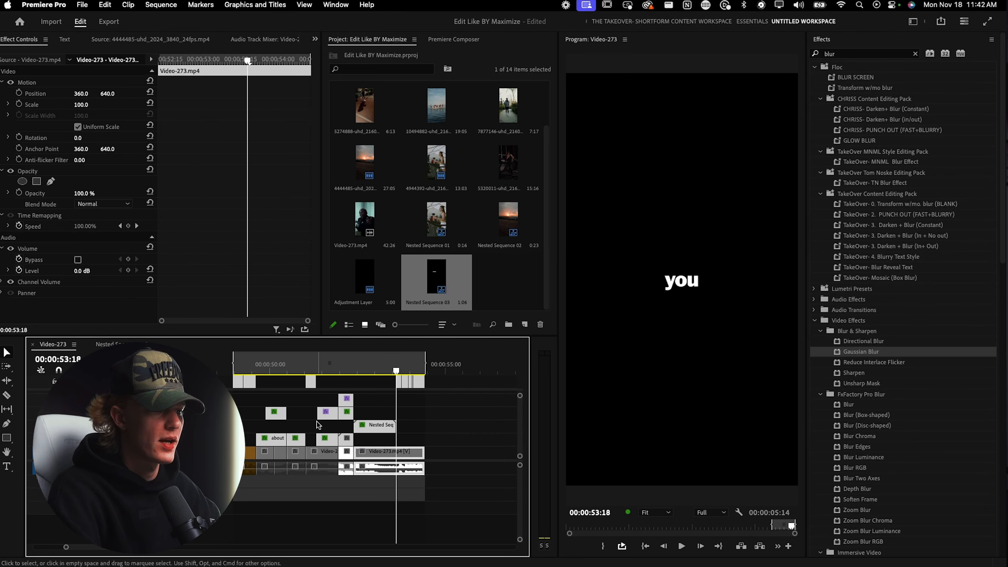
left_click(348, 468)
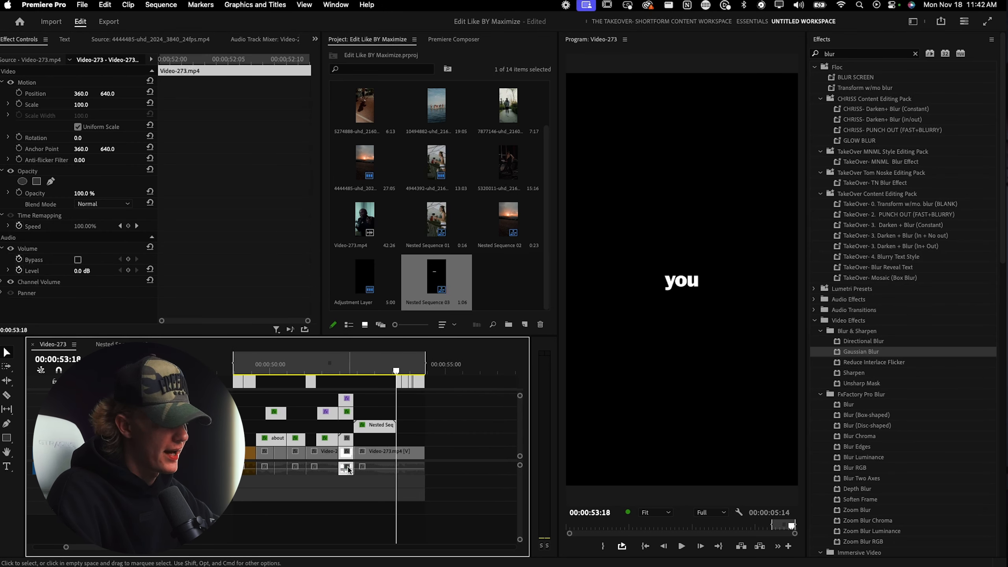
left_click(236, 366)
key("minus")
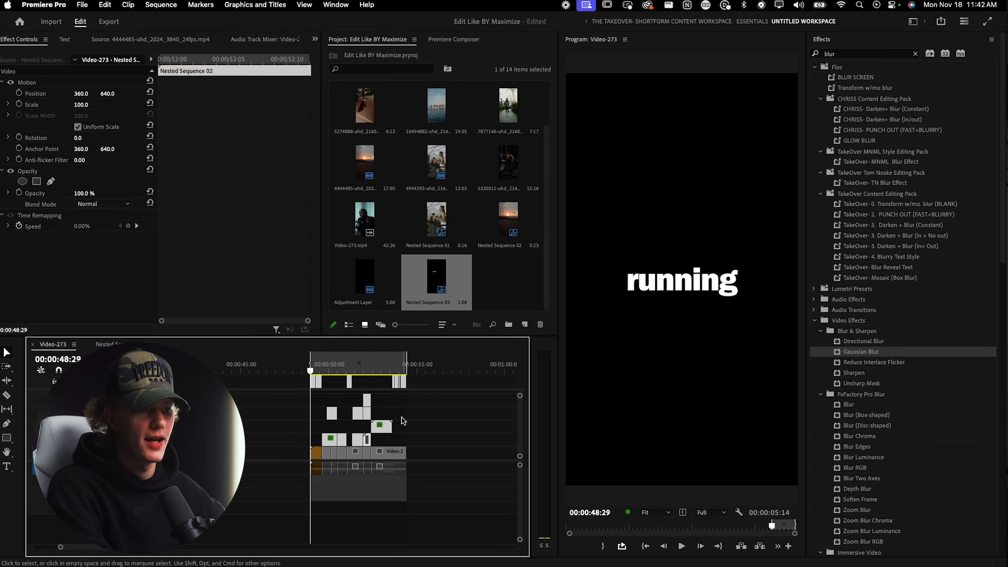
Move the adjustment layers and the "sometimes" graphic down one track to close the empty track beneath them.
left_click(398, 422)
scroll(386, 429, "up", 2)
left_click_drag(328, 396, 354, 412)
left_click_drag(354, 406, 354, 417)
Play the sequence's opening from the start and save the project.
left_click(401, 415)
key("c")
key("space")
key("v")
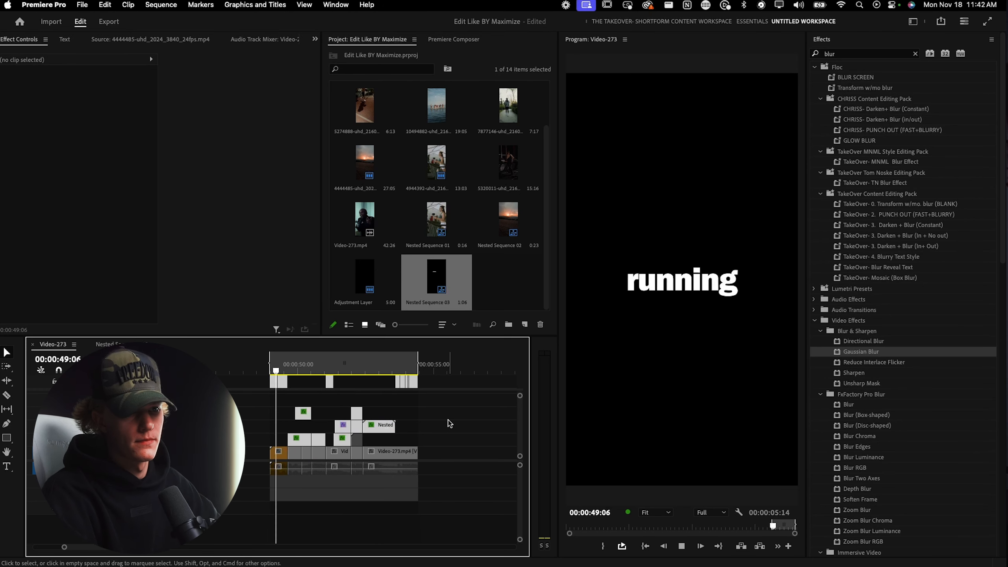
key("space")
key("d")
key("super+s")
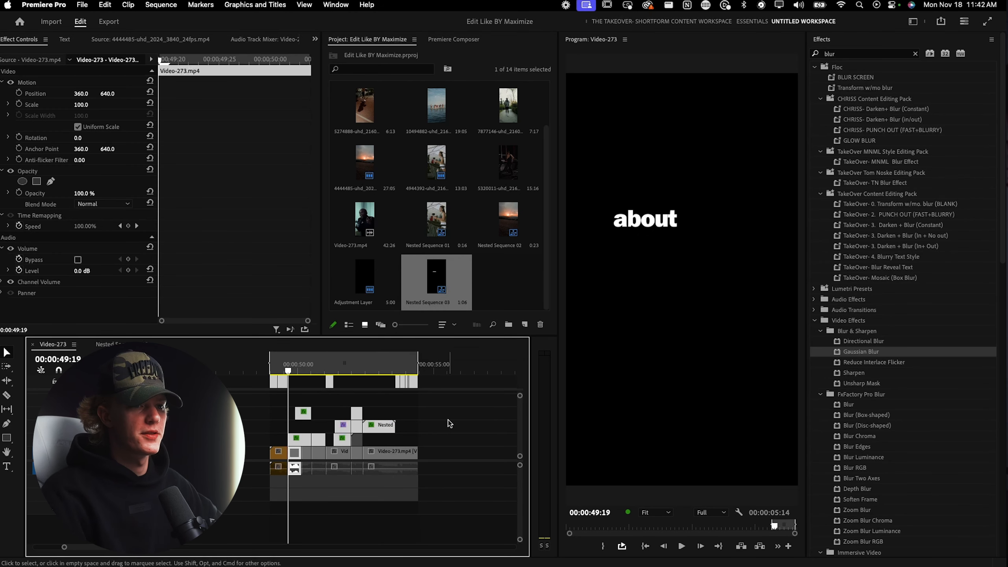